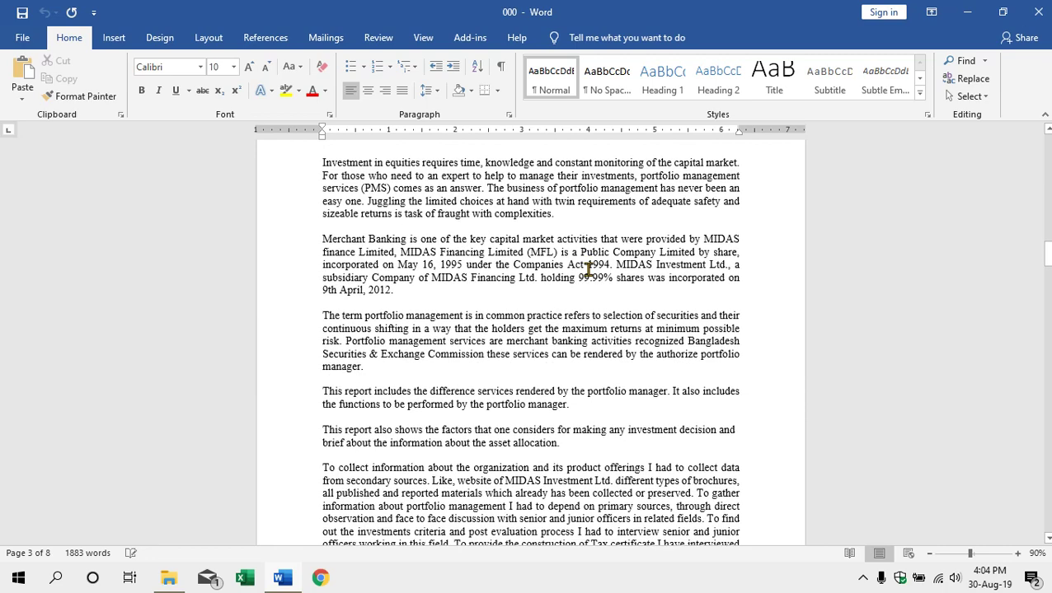
# - Look through the pages around the table of contents and check the document's page count
pyautogui.scroll(-8, 589, 272)
pyautogui.scroll(-8, 589, 272)
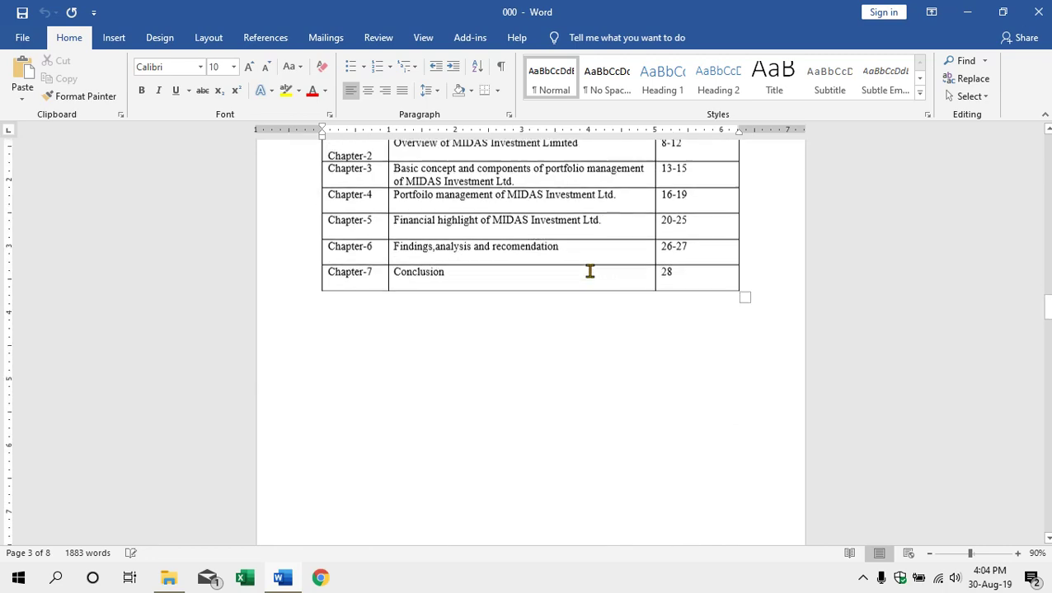
pyautogui.scroll(3, 589, 271)
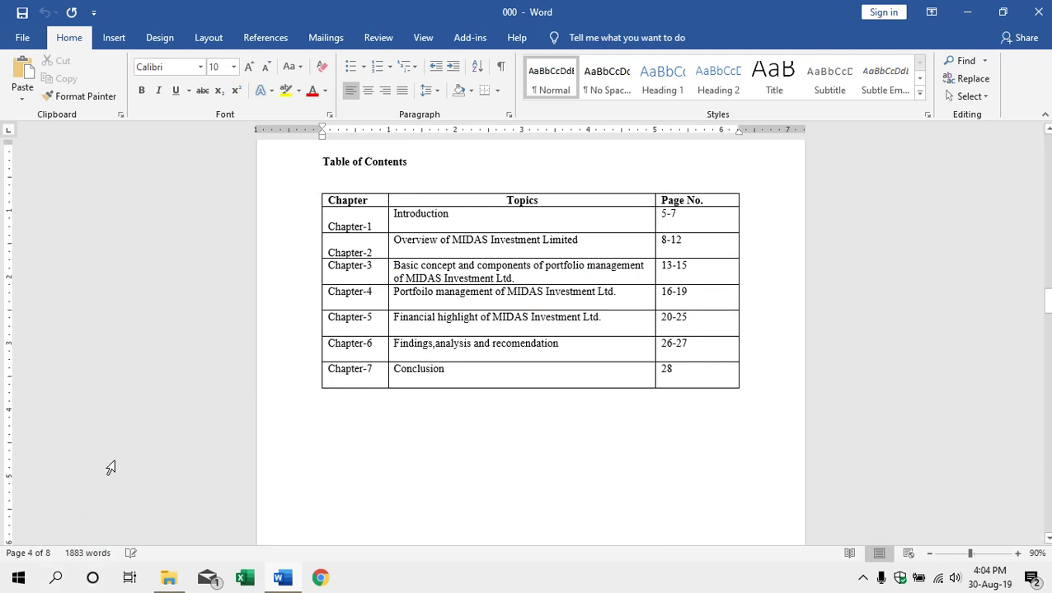
pyautogui.scroll(-5, 110, 468)
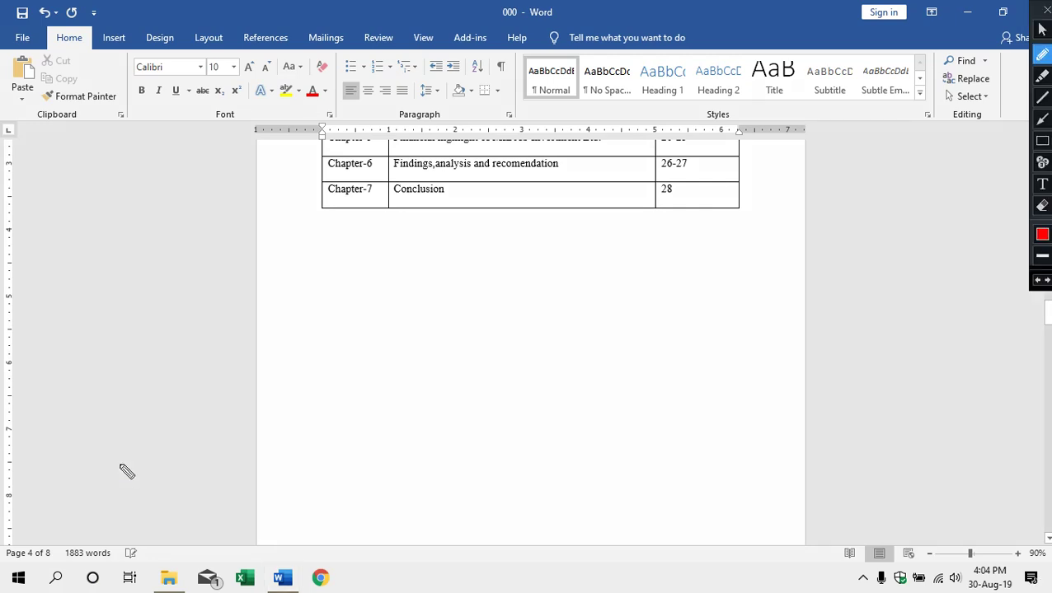
pyautogui.scroll(-3, 124, 469)
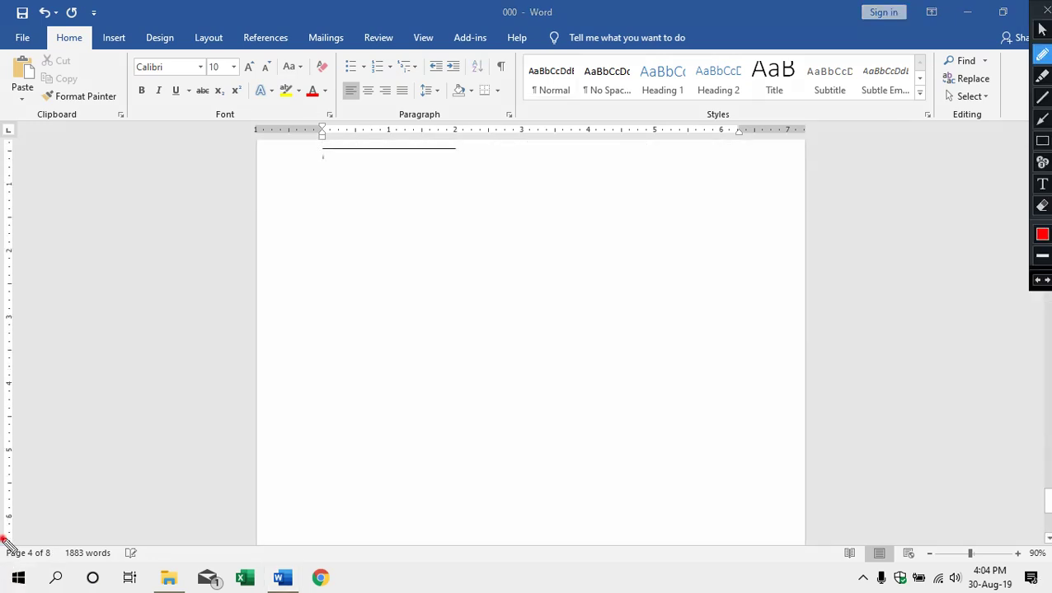
pyautogui.moveTo(4, 542)
pyautogui.mouseDown()
pyautogui.moveTo(92, 542)
pyautogui.moveTo(96, 565)
pyautogui.mouseUp()
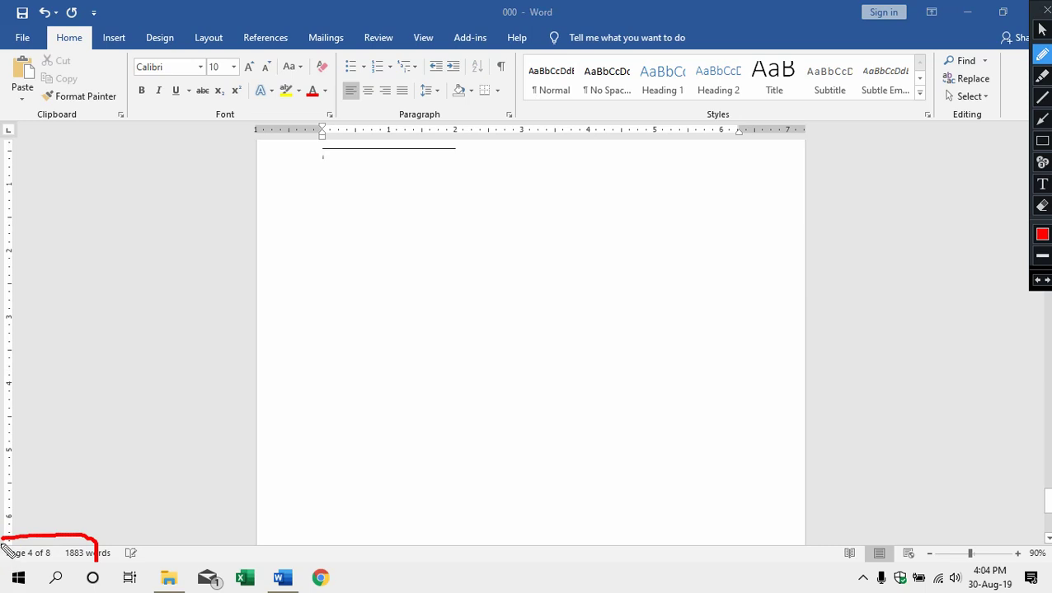
pyautogui.moveTo(3, 542); pyautogui.dragTo(3, 565)
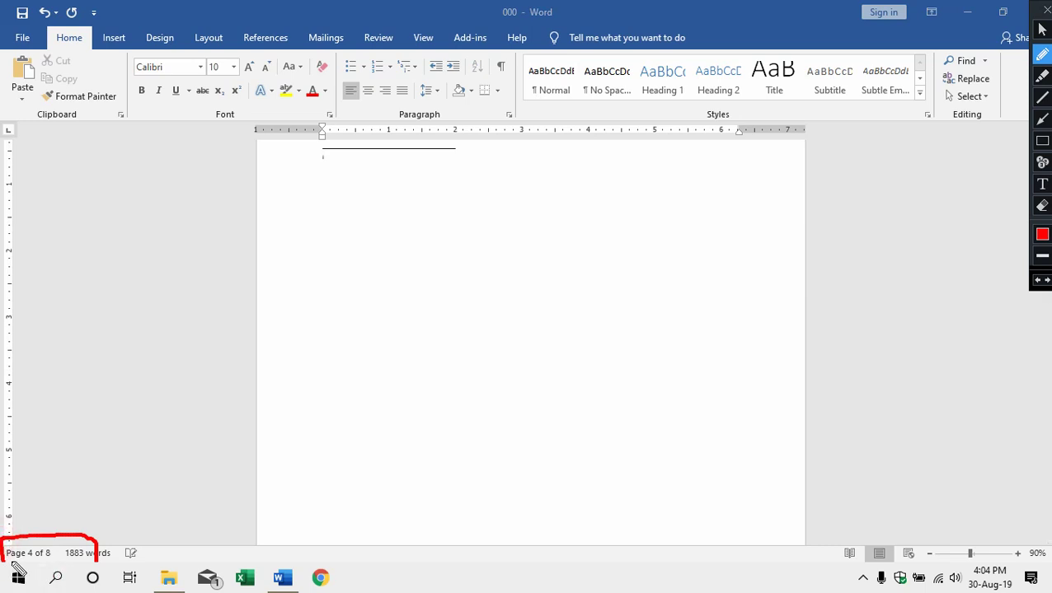
pyautogui.press('Escape')
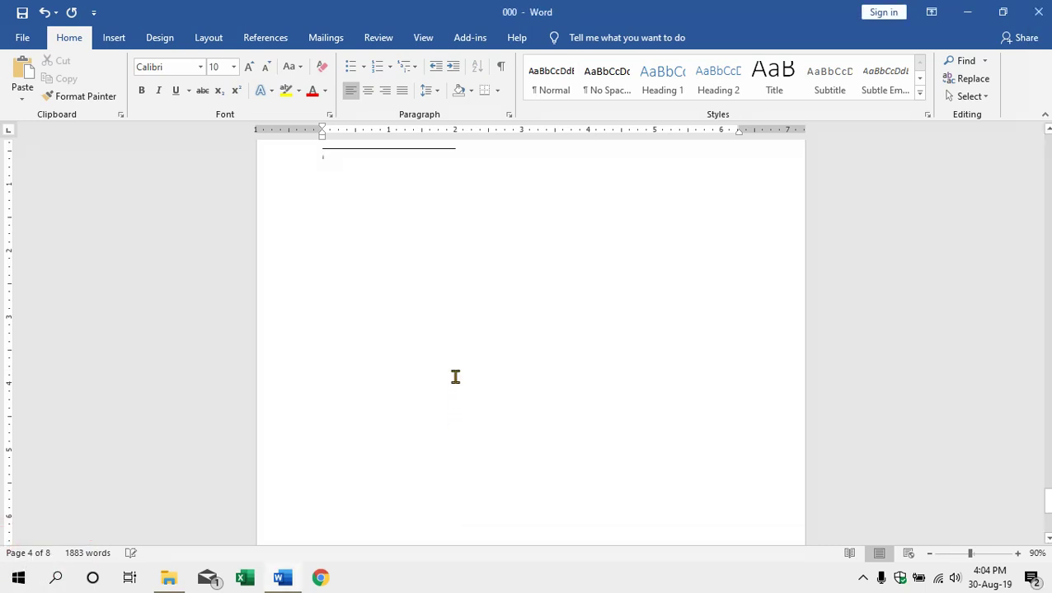
# - Undo the stray endnote insertion on the table of contents page
pyautogui.scroll(2, 452, 370)
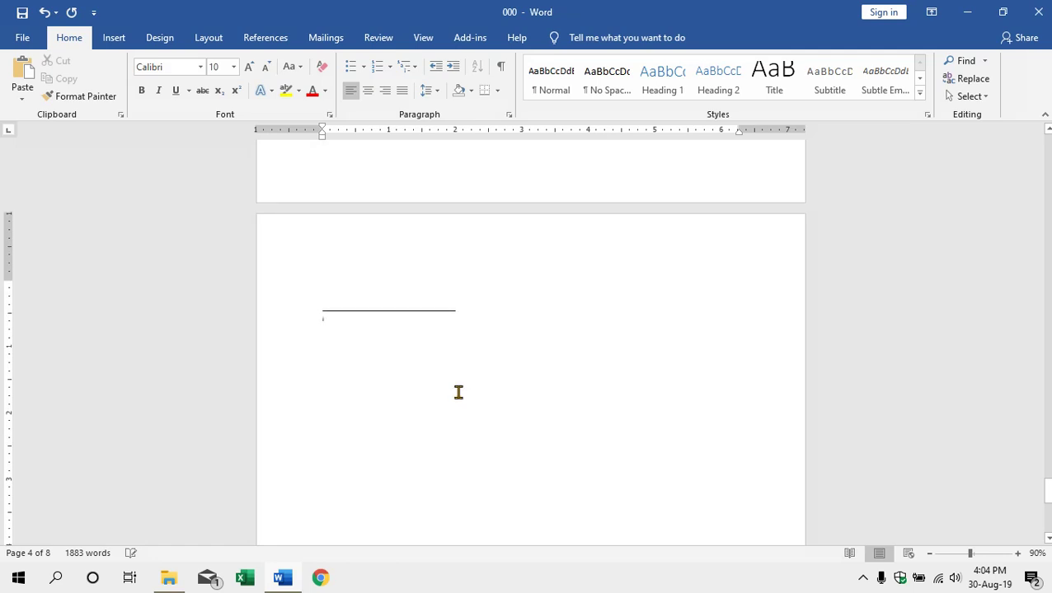
pyautogui.press('BackSpace')
pyautogui.scroll(5, 462, 388)
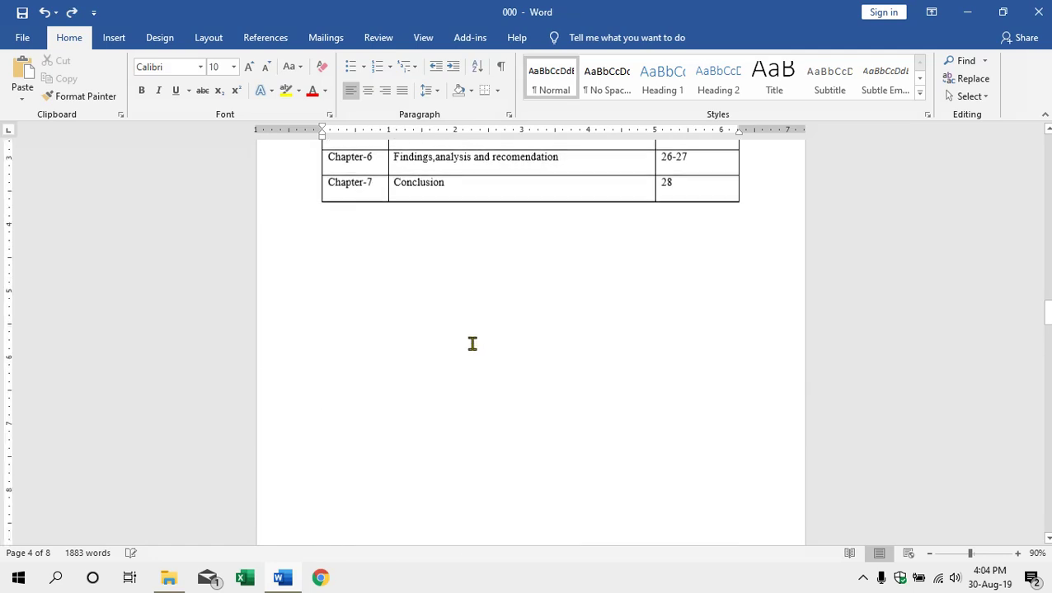
# - Examine the Chapter-01 pages and their empty footer areas from the introduction to the panel brokers section
pyautogui.scroll(-5, 472, 347)
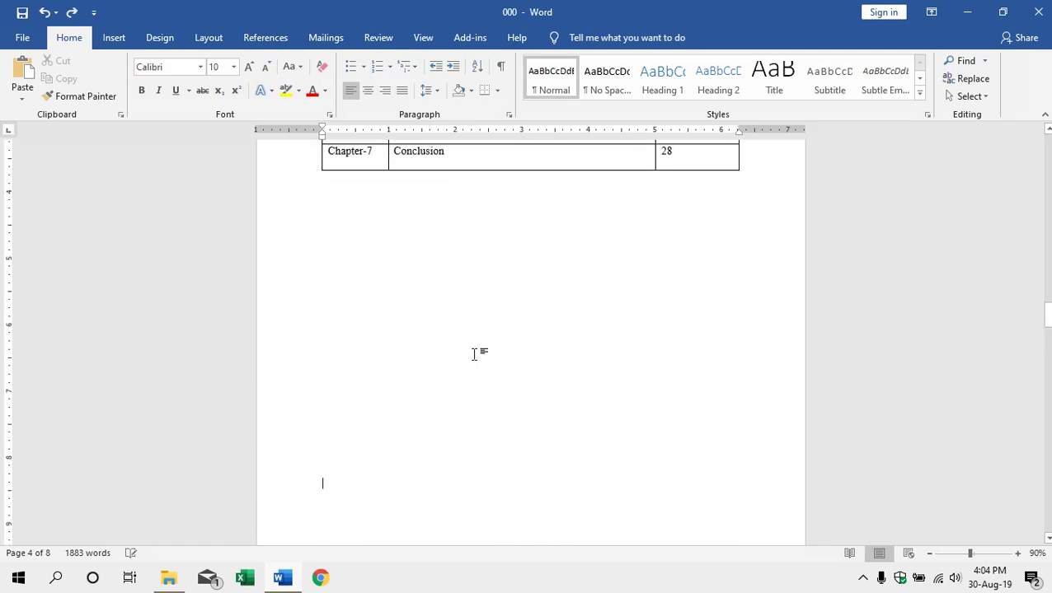
pyautogui.scroll(-3, 551, 394)
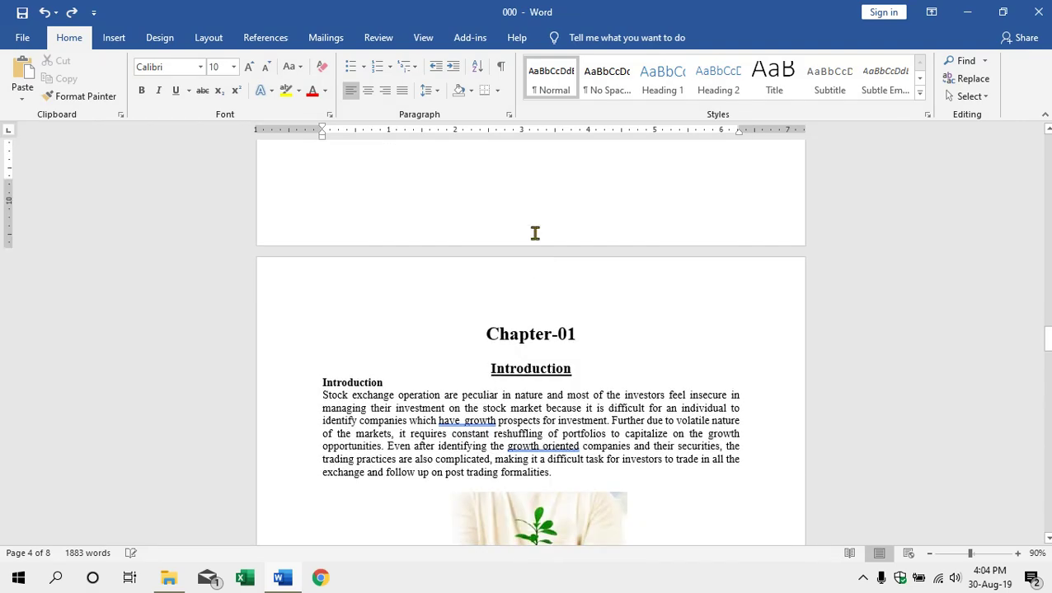
pyautogui.scroll(-5, 534, 299)
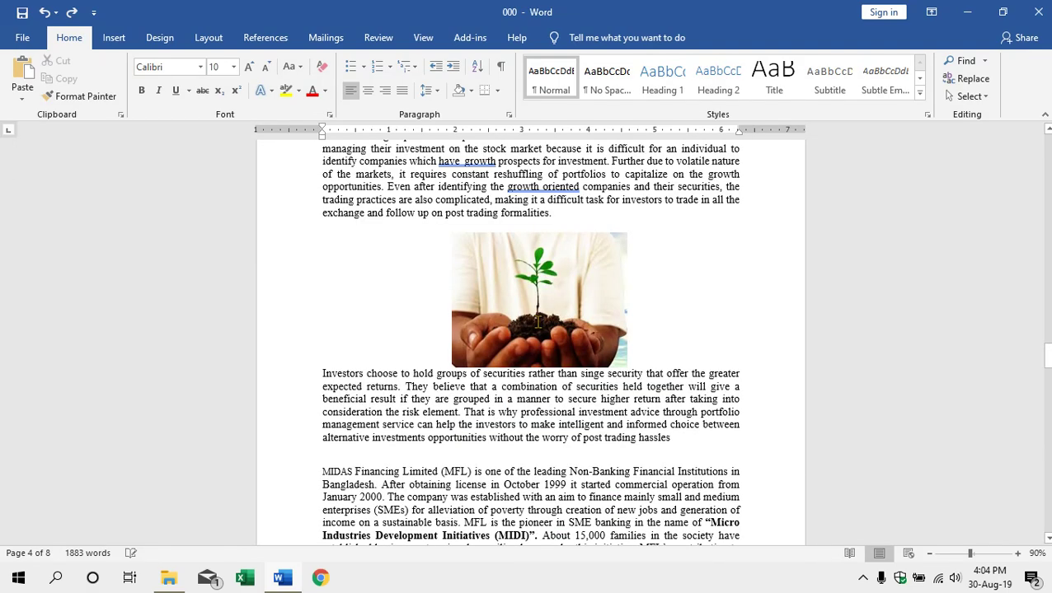
pyautogui.scroll(-5, 532, 270)
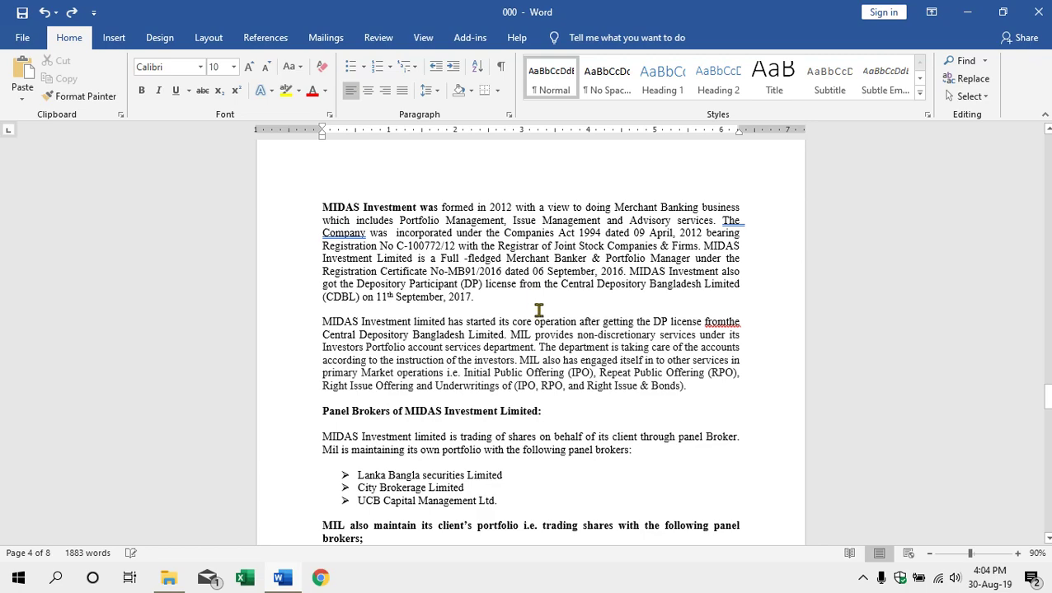
pyautogui.scroll(-3, 538, 310)
pyautogui.scroll(10, 538, 310)
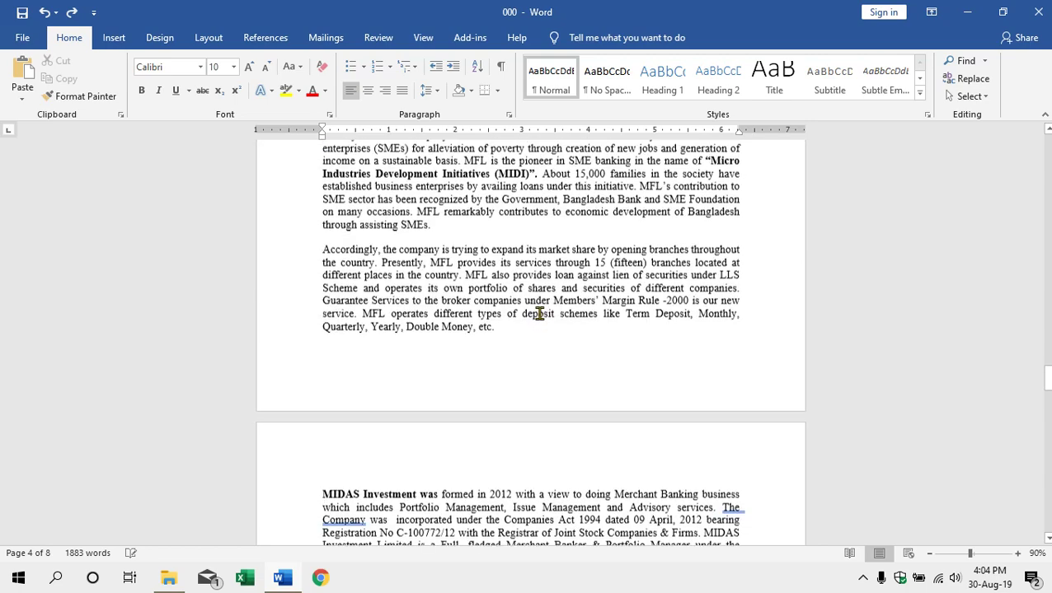
pyautogui.scroll(9, 539, 314)
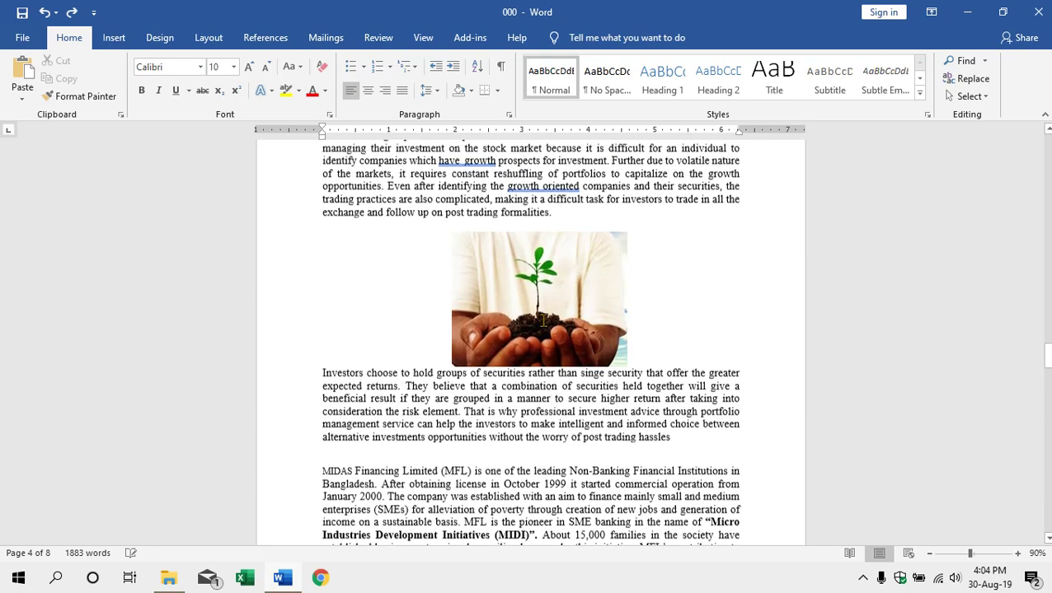
pyautogui.scroll(4, 543, 320)
pyautogui.scroll(-12, 543, 321)
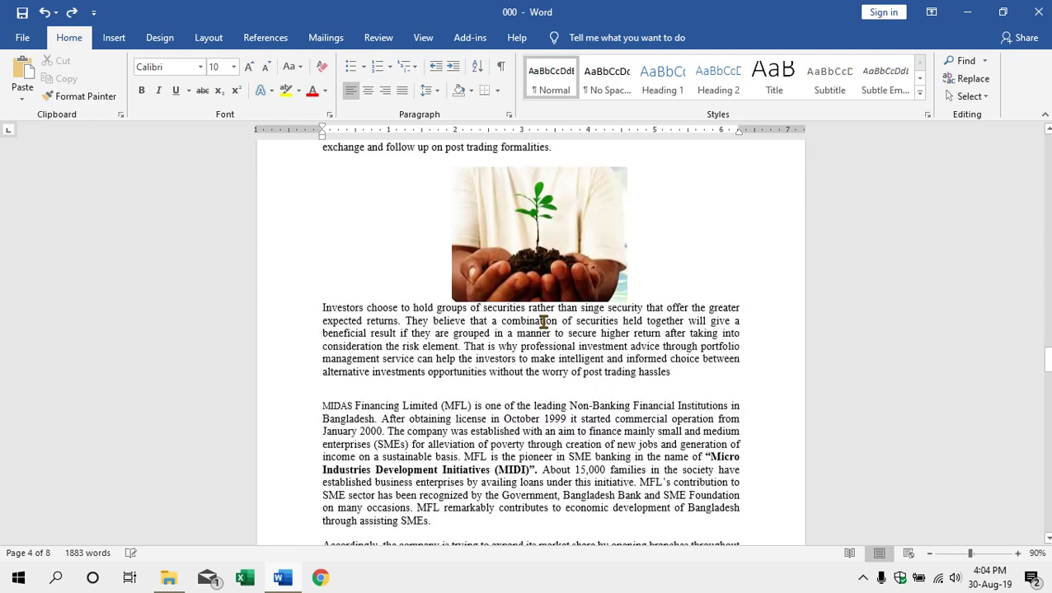
# - Link the Section 2 footer to the previous section, agreeing to delete its existing header/footer
pyautogui.doubleClick(498, 424)
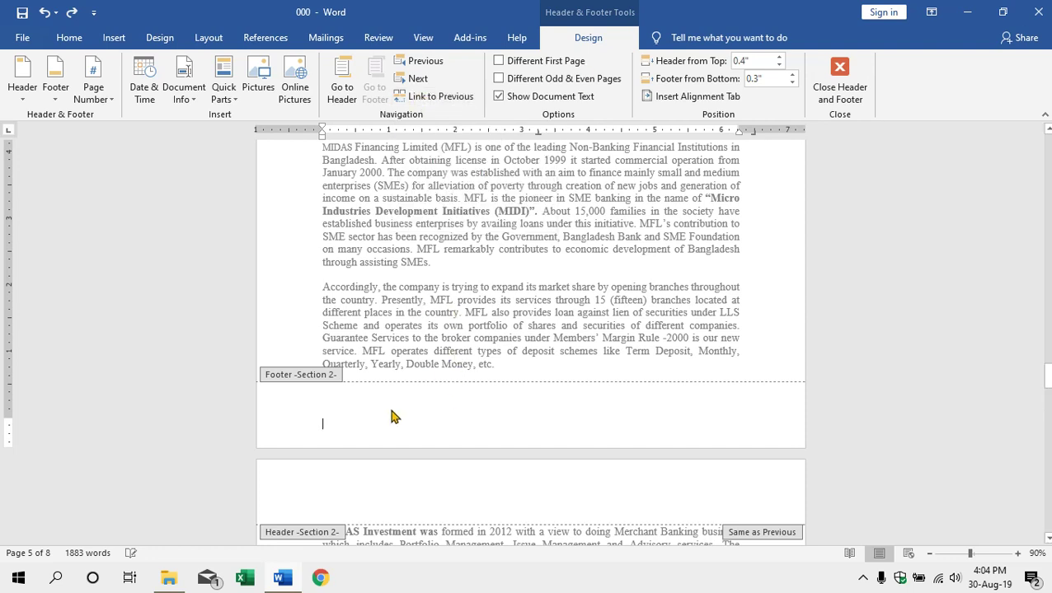
pyautogui.click(434, 98)
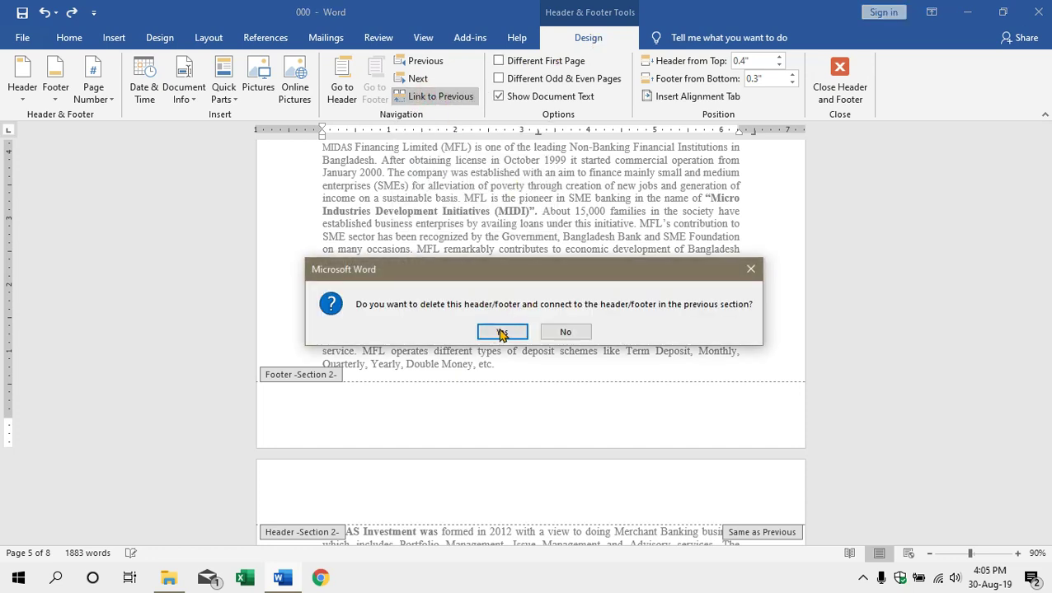
pyautogui.click(502, 333)
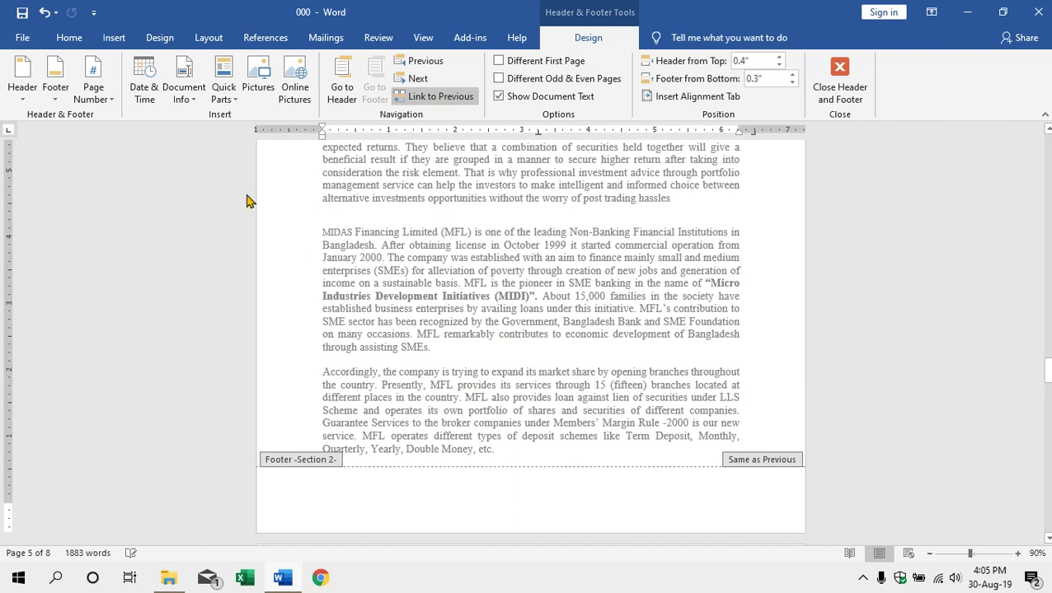
# - Insert a Plain Number 2 page number at the bottom of the page in the Section 2 footer and leave footer editing
pyautogui.click(84, 101)
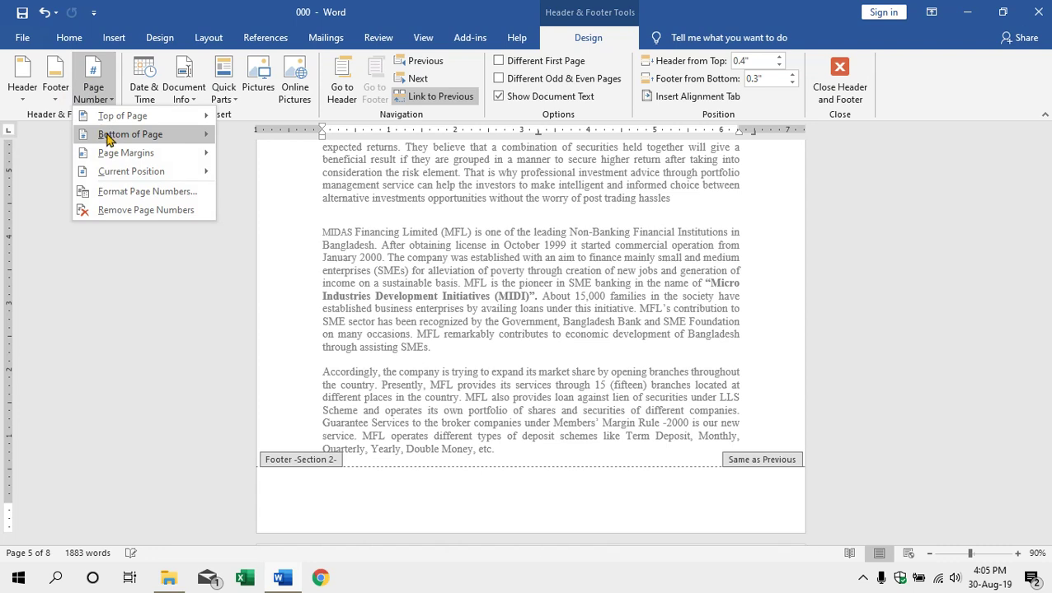
pyautogui.moveTo(106, 136)
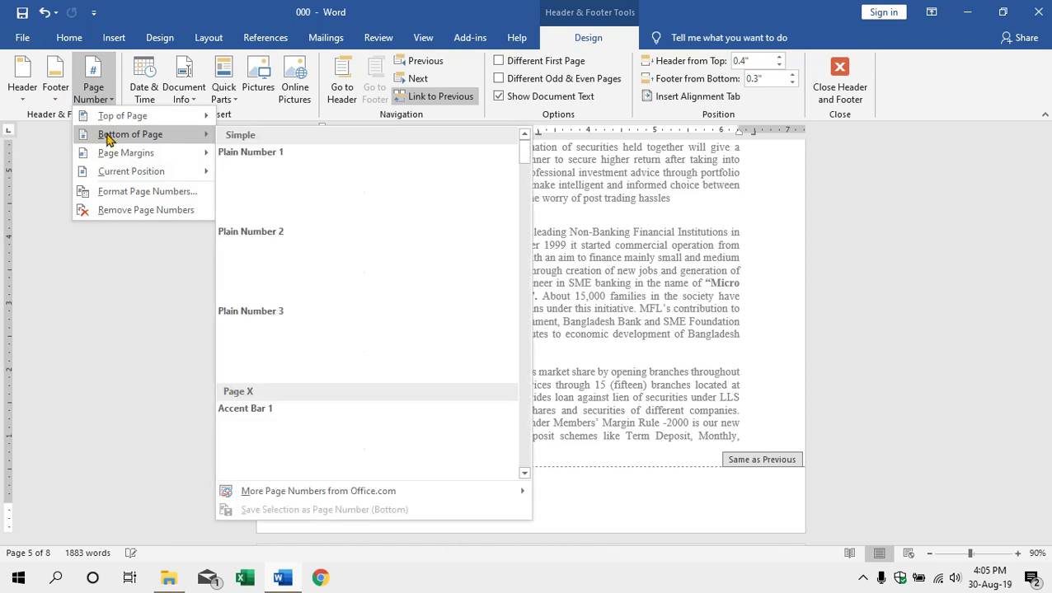
pyautogui.click(378, 277)
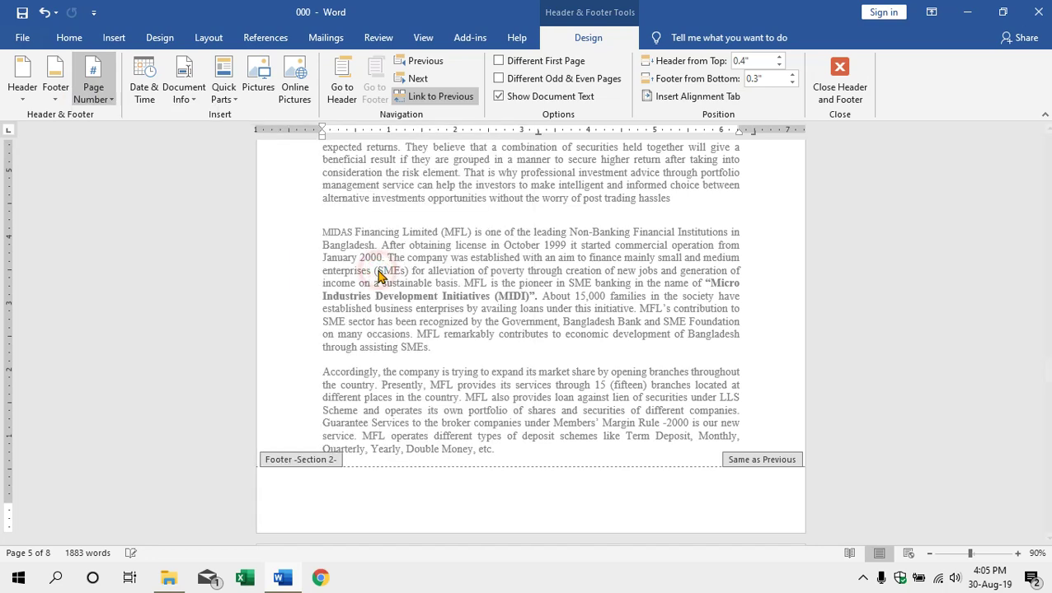
pyautogui.doubleClick(495, 319)
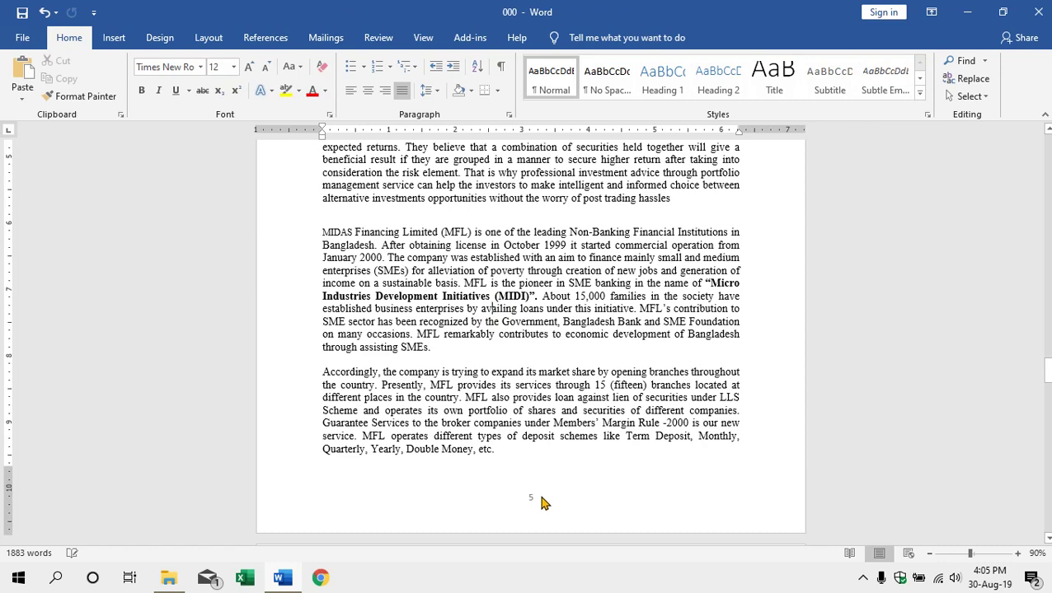
# - Examine the page number and section label in the Section 1 footer just before Chapter-01, and return to the body text
pyautogui.scroll(10, 517, 394)
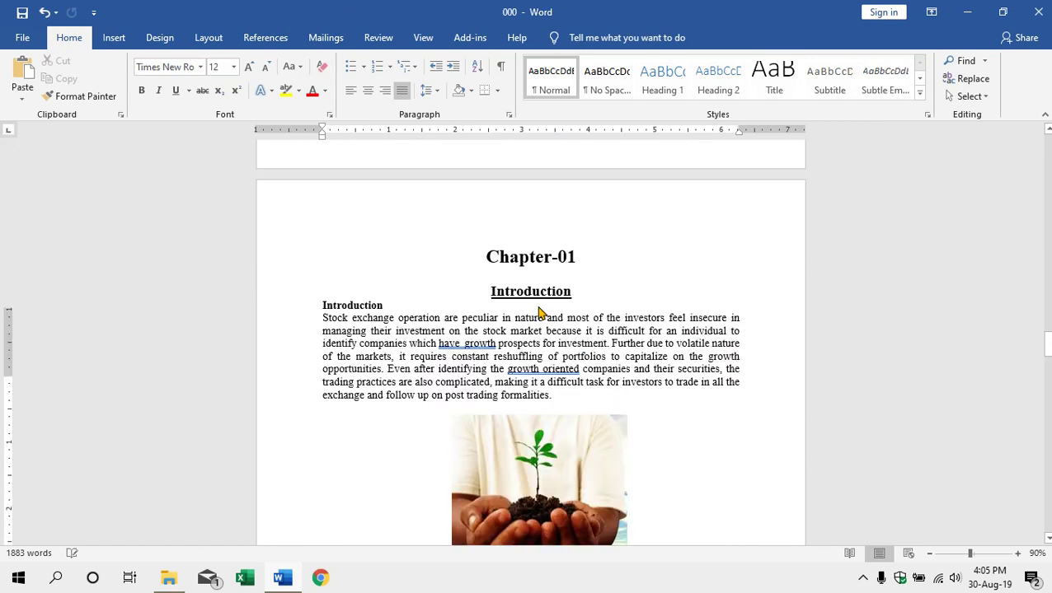
pyautogui.scroll(6, 540, 313)
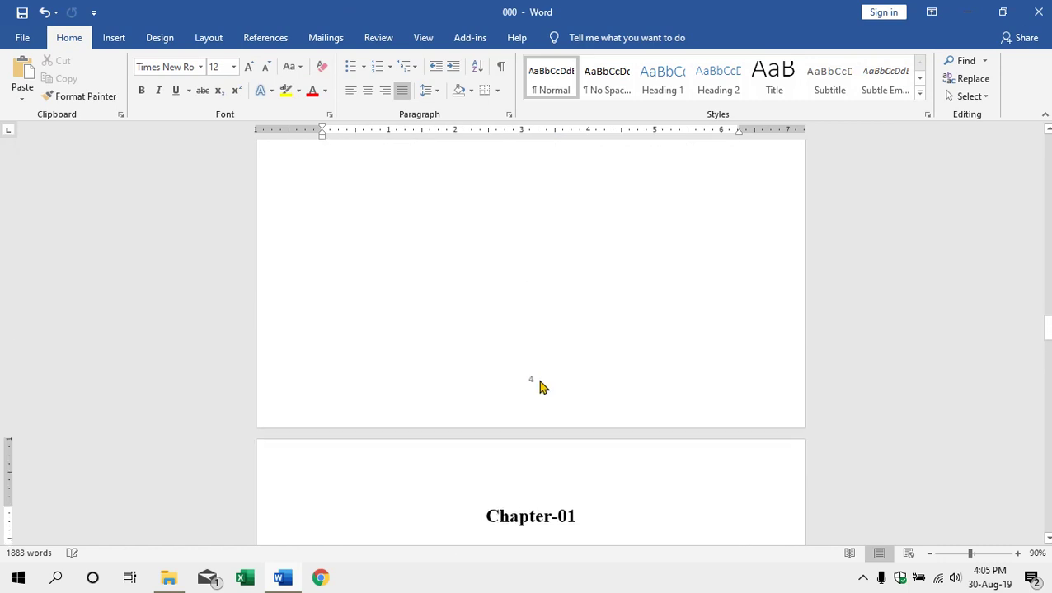
pyautogui.doubleClick(502, 394)
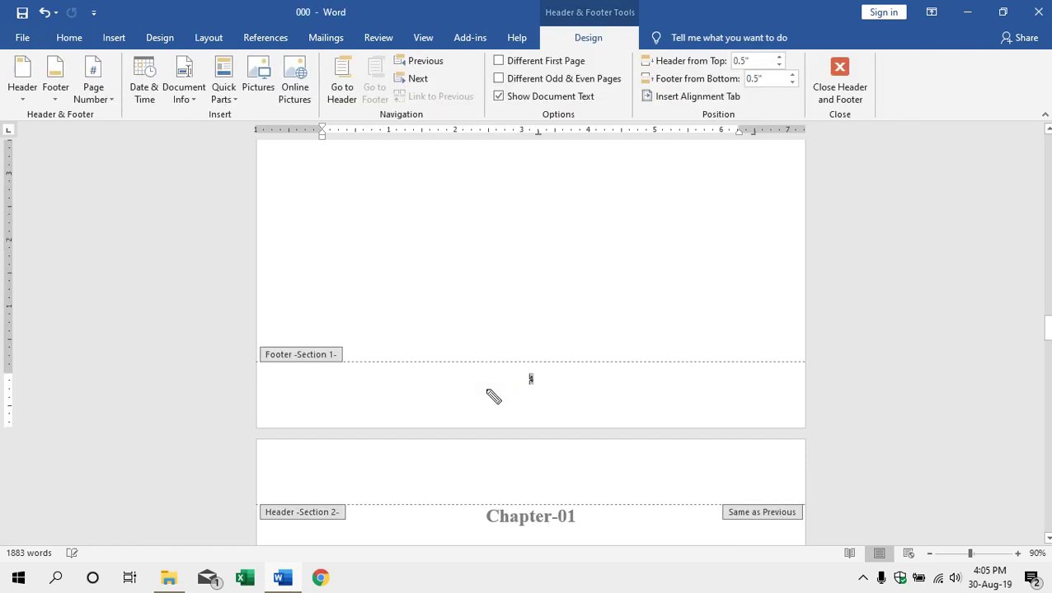
pyautogui.hotkey('ctrl', 'shift', 'p')
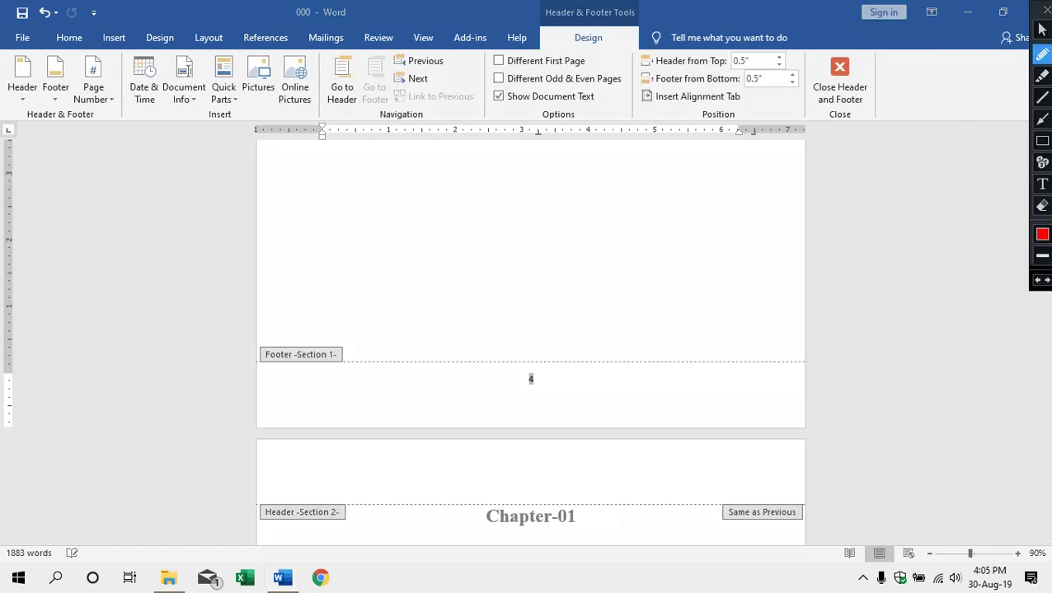
pyautogui.click(1042, 141)
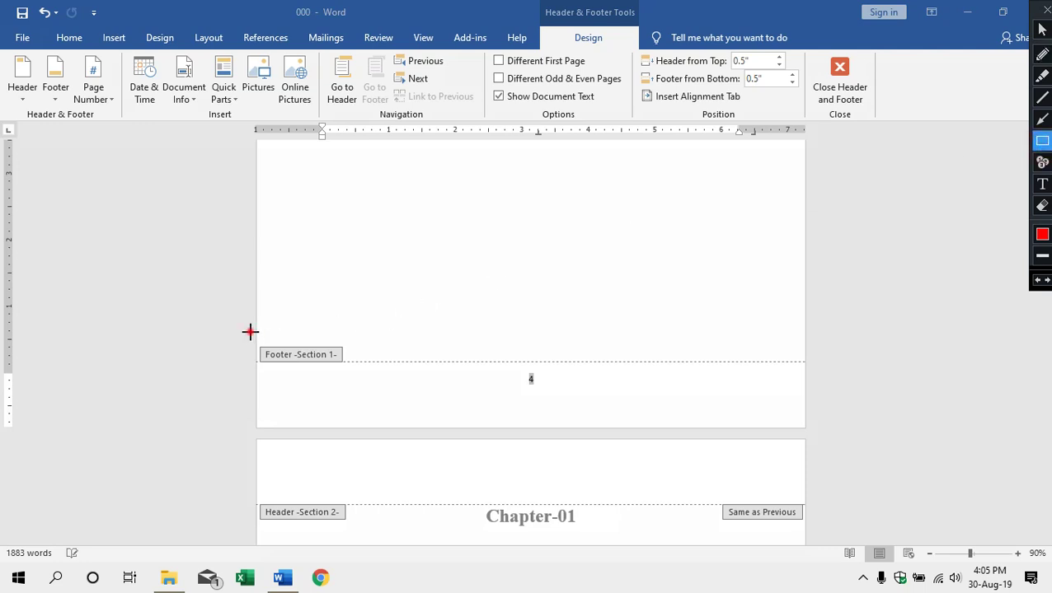
pyautogui.moveTo(250, 332); pyautogui.dragTo(389, 388)
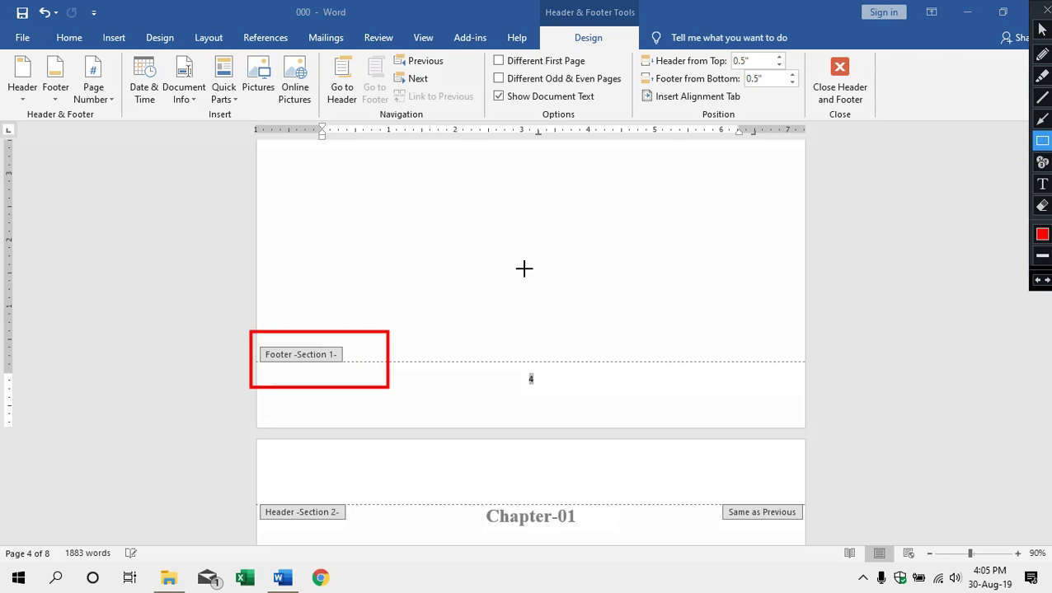
pyautogui.press('Escape')
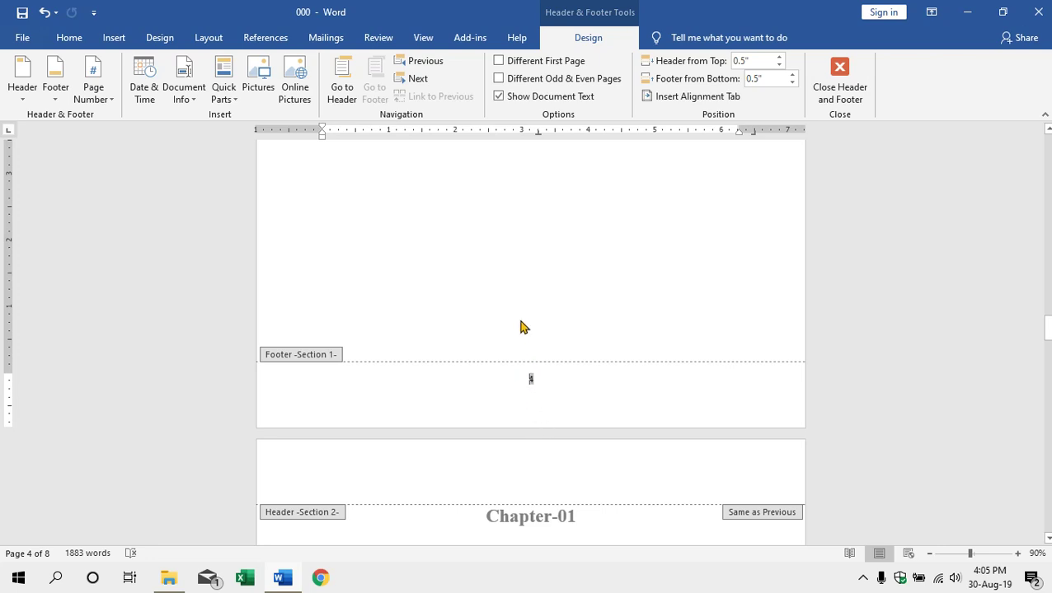
pyautogui.click(510, 286)
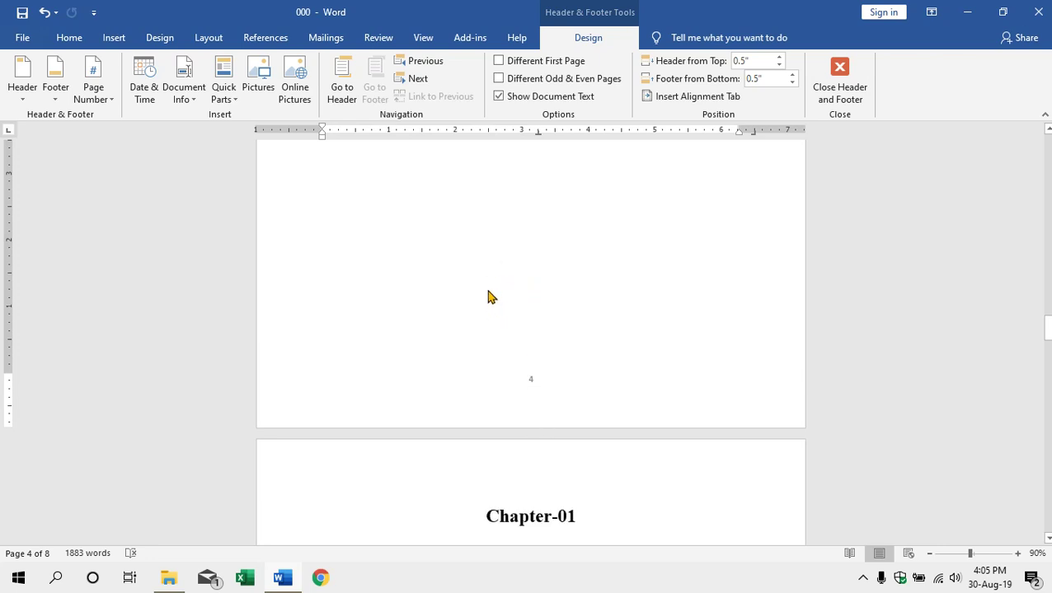
pyautogui.click(502, 269)
# - Unlink the Section 2 footer on Chapter-01's first page from the previous section
pyautogui.scroll(-15, 505, 272)
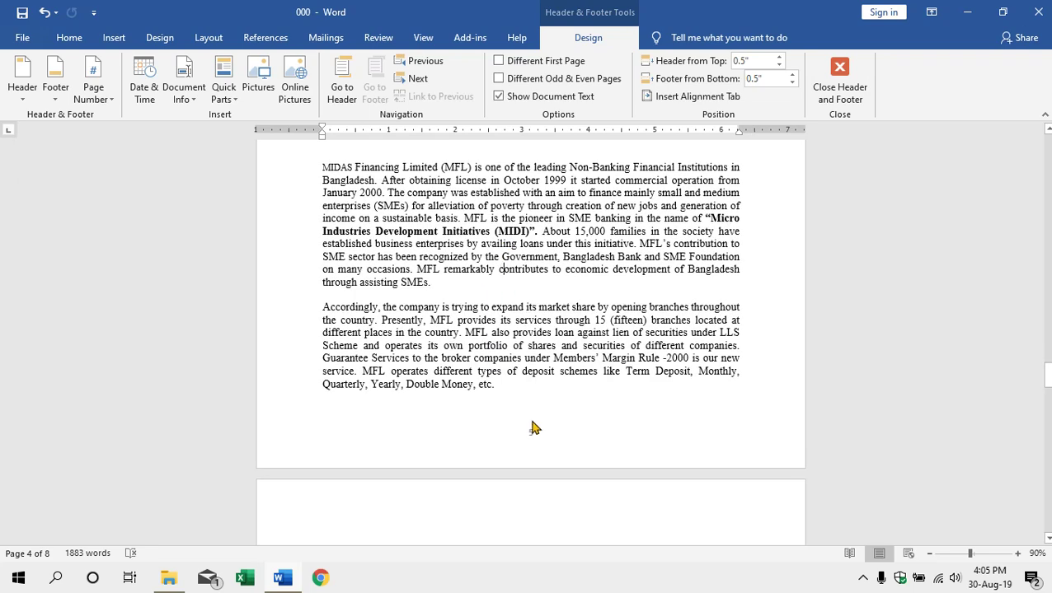
pyautogui.scroll(-2, 535, 427)
pyautogui.doubleClick(536, 338)
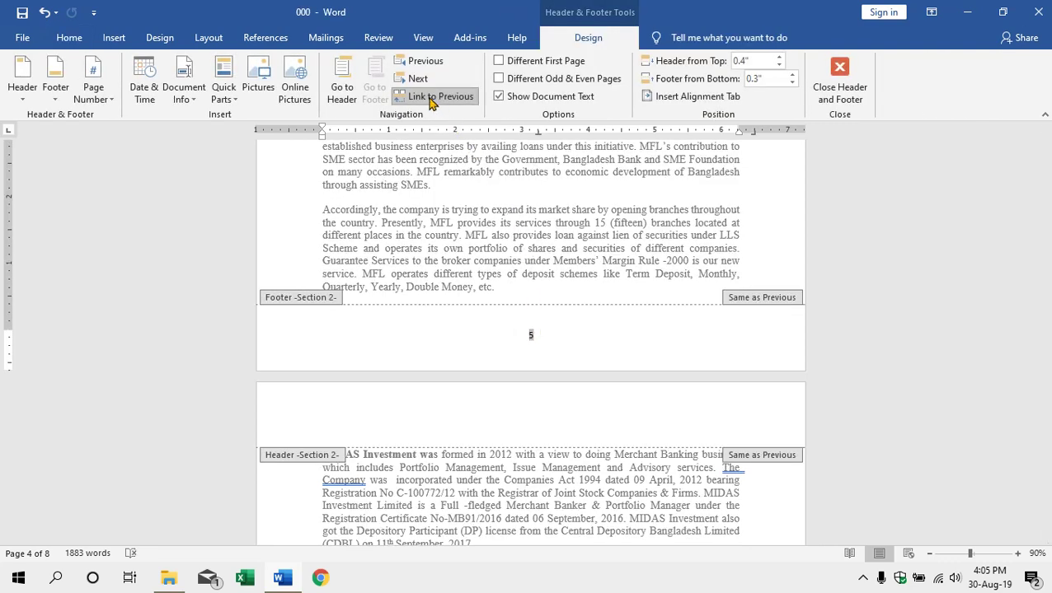
pyautogui.click(430, 96)
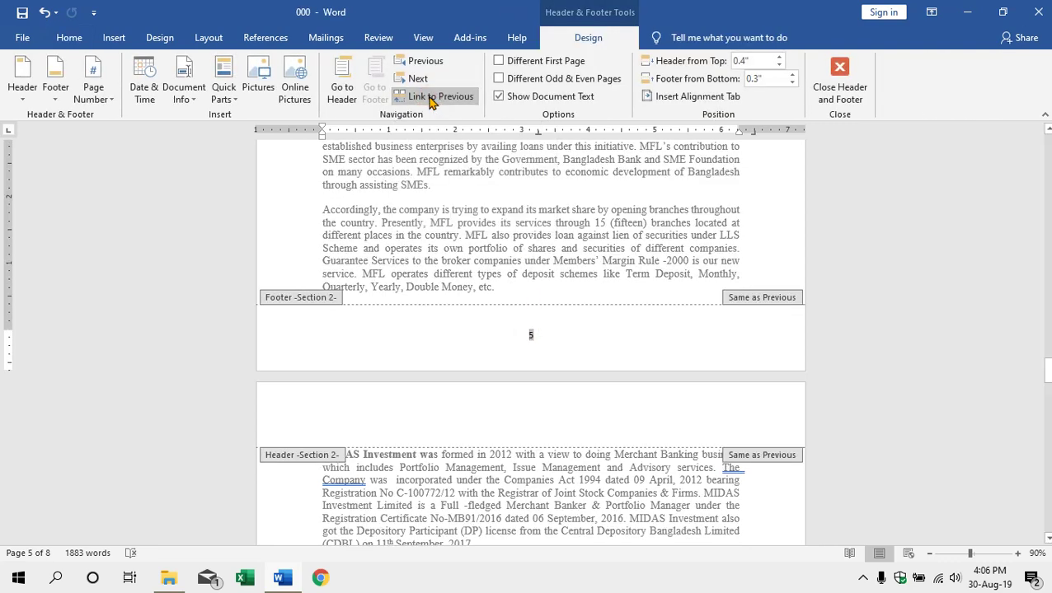
pyautogui.scroll(3, 473, 168)
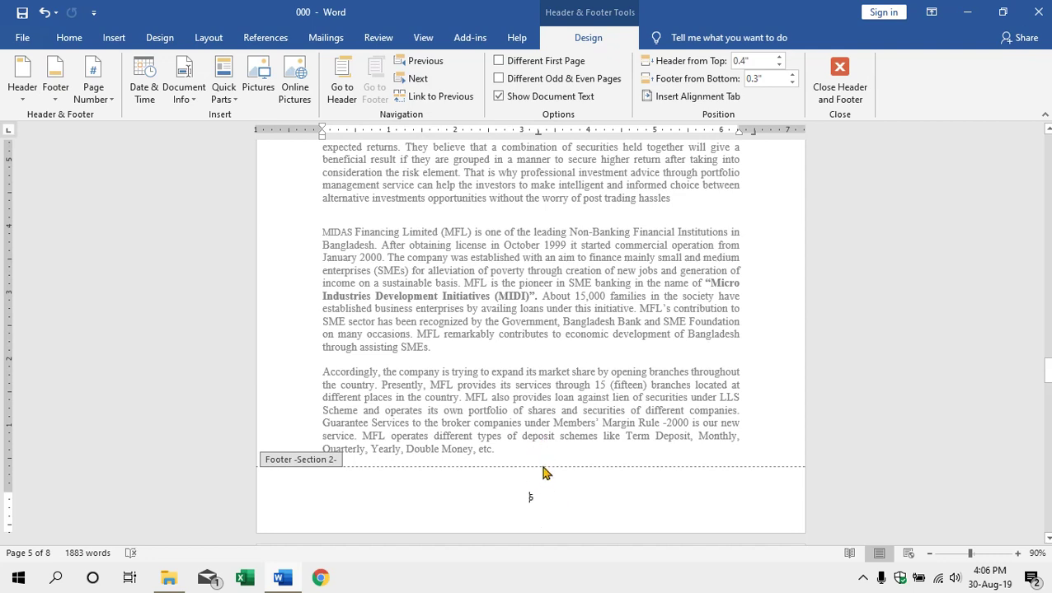
# - Remove the page numbers from the Section 2 footer and return to the body text
pyautogui.click(85, 100)
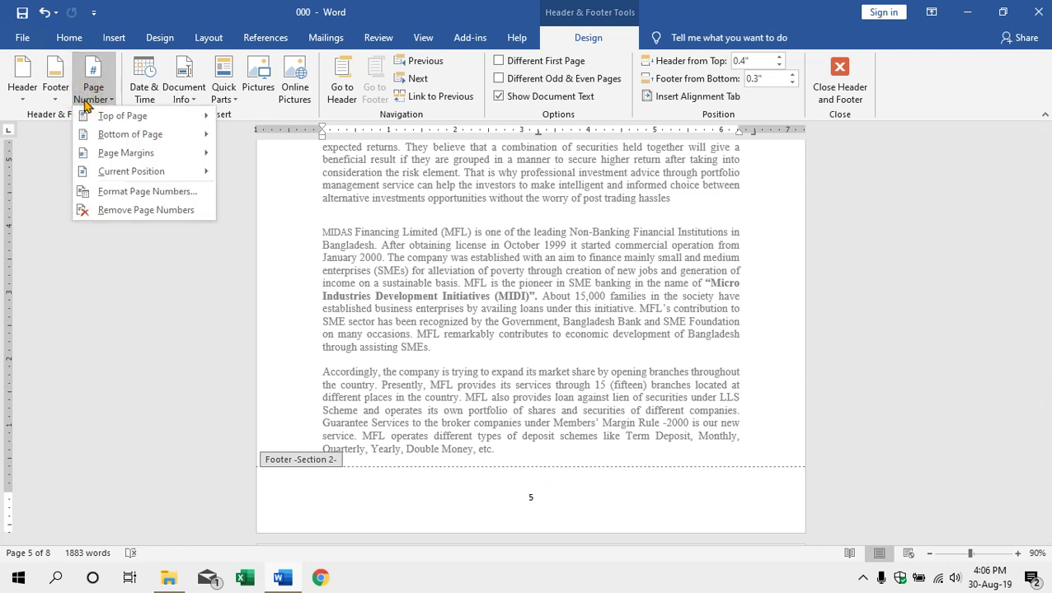
pyautogui.click(122, 211)
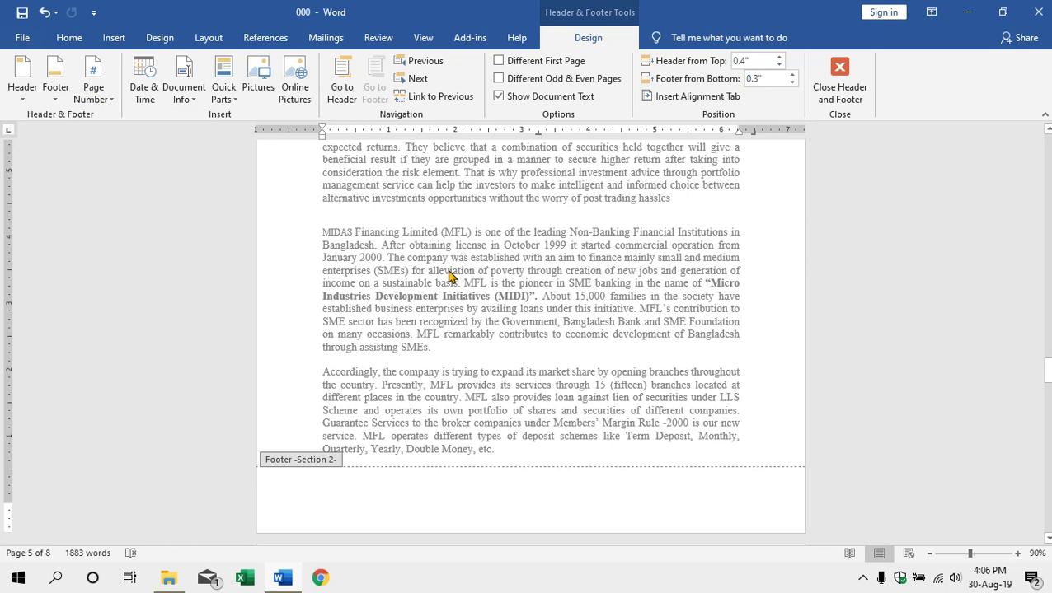
pyautogui.doubleClick(449, 364)
# - Remove the page numbers from the Section 1 footer on the page before Chapter-01 and leave footer editing
pyautogui.scroll(10, 505, 361)
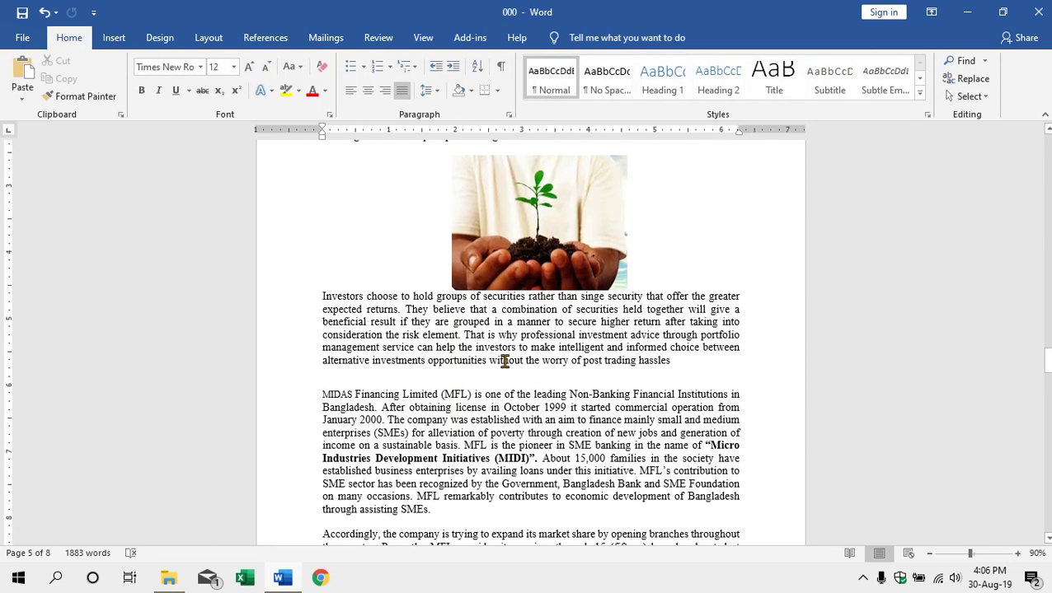
pyautogui.scroll(3, 504, 361)
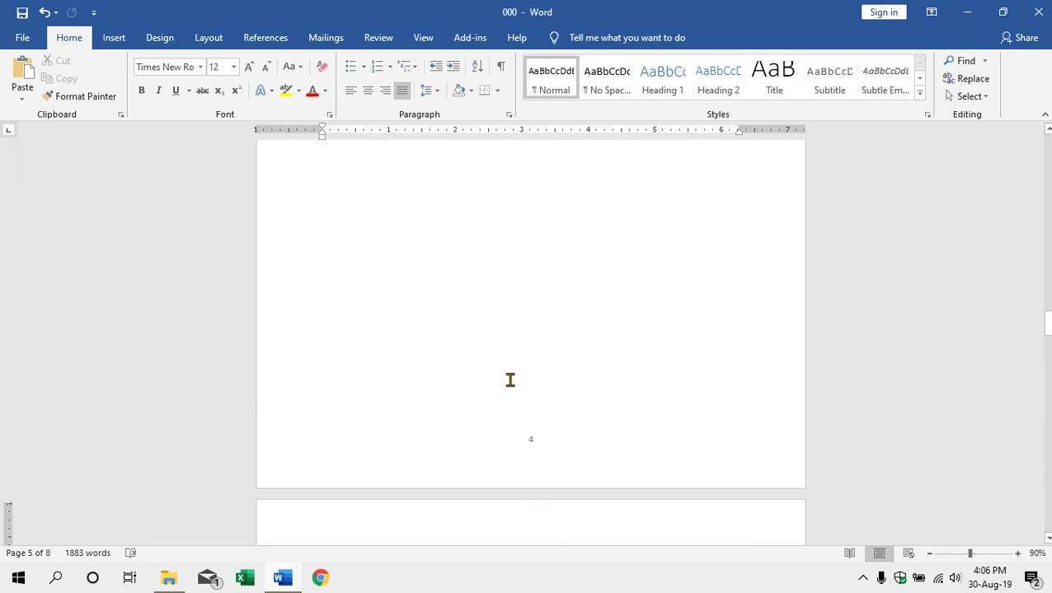
pyautogui.scroll(-2, 512, 387)
pyautogui.doubleClick(530, 353)
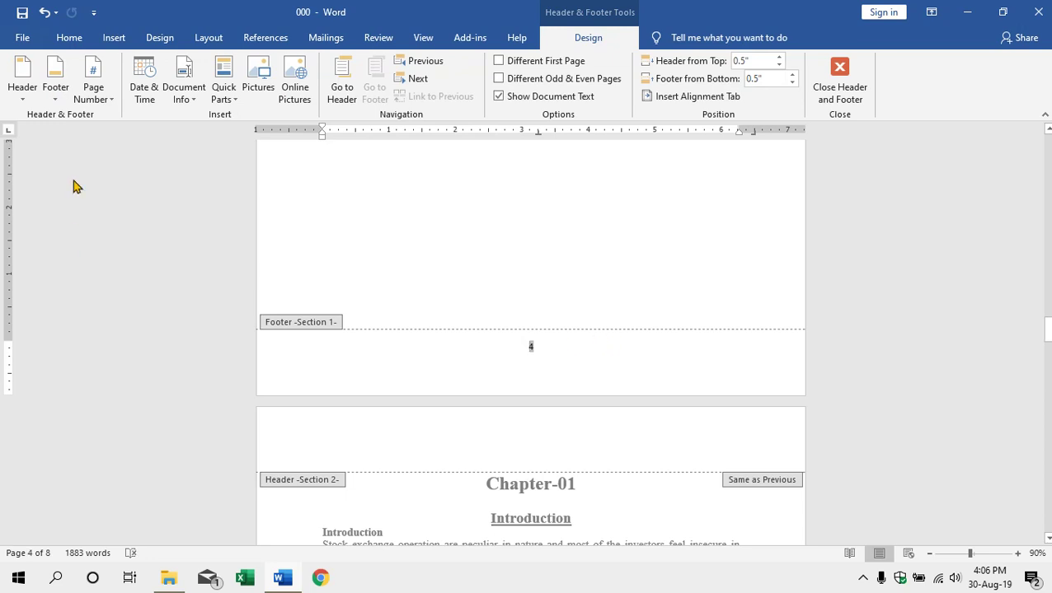
pyautogui.click(94, 99)
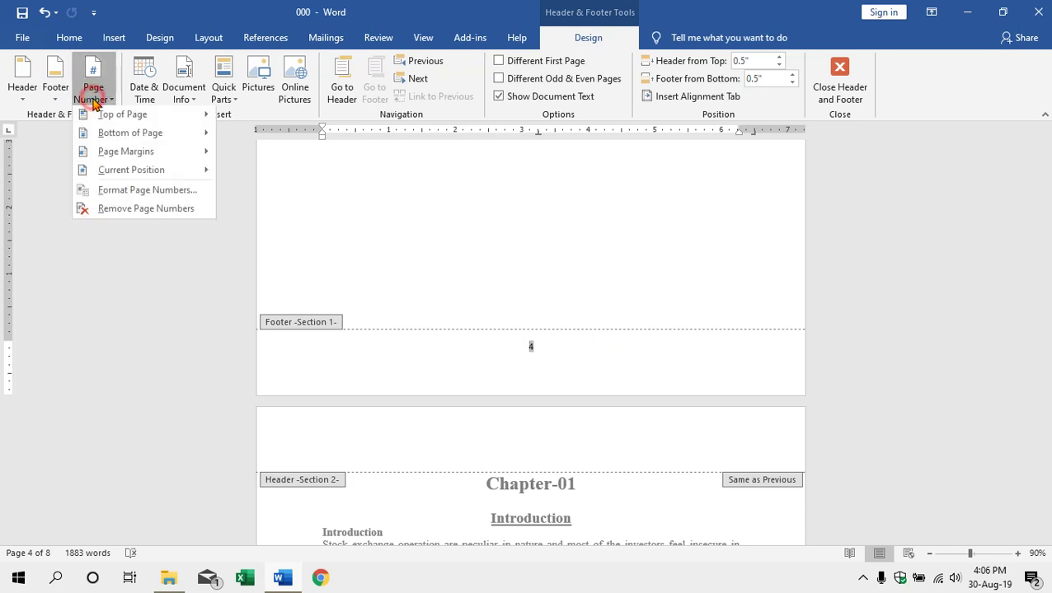
pyautogui.click(110, 209)
pyautogui.doubleClick(458, 294)
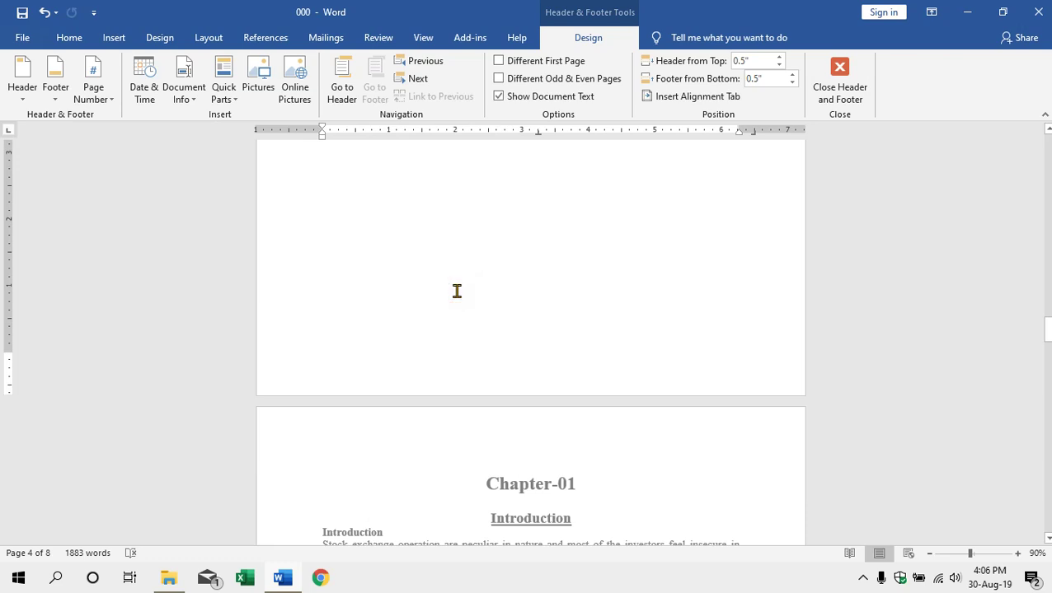
# - Check the footers of the front-matter pages, from the Executive Summary to Chapter-01, for remaining page numbers
pyautogui.scroll(15, 525, 283)
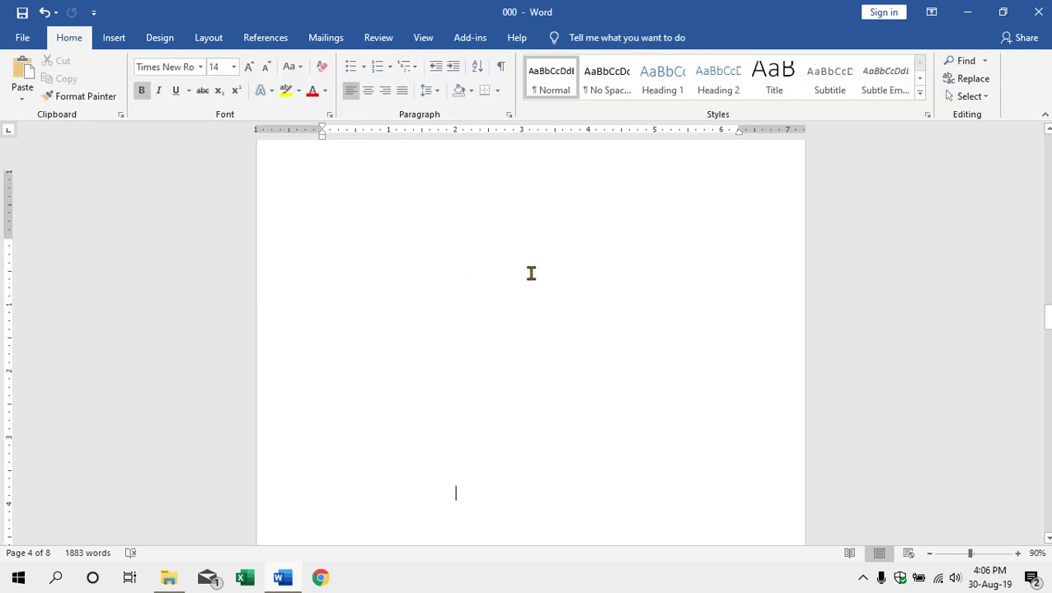
pyautogui.scroll(9, 531, 274)
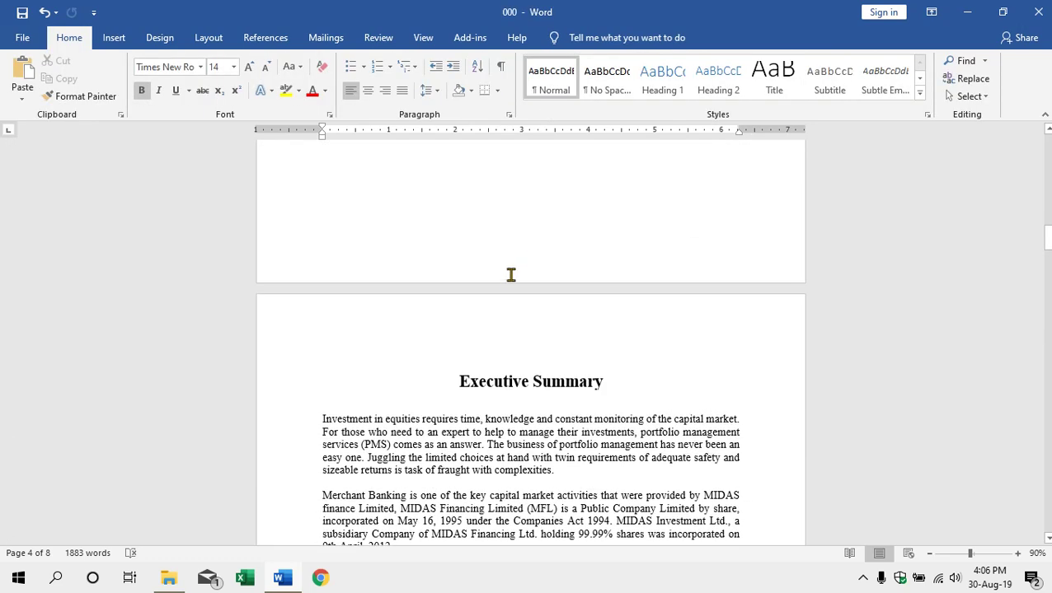
pyautogui.scroll(-4, 506, 282)
pyautogui.scroll(-15, 492, 283)
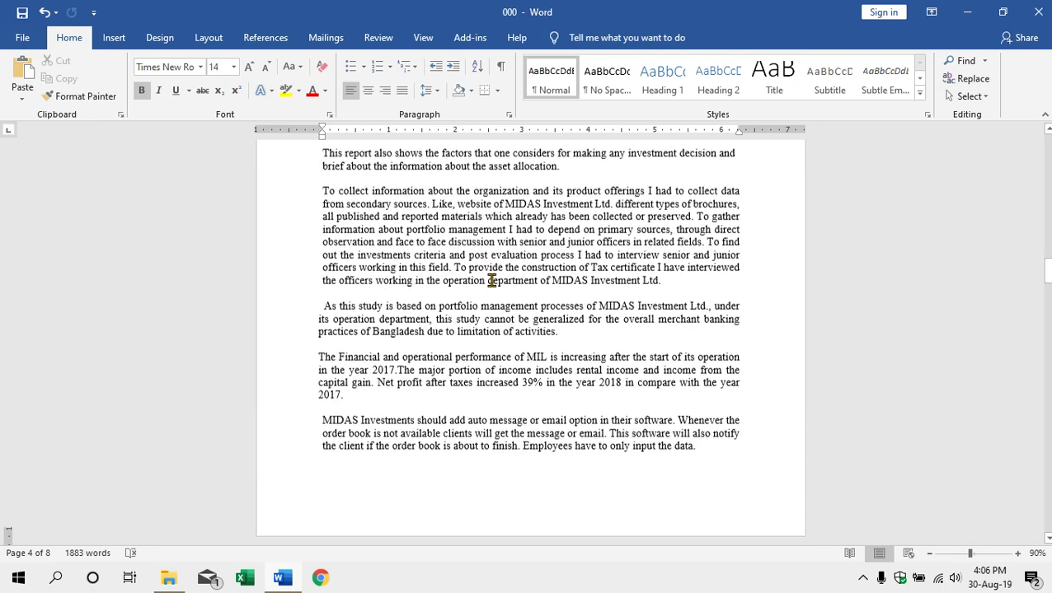
pyautogui.scroll(-9, 491, 274)
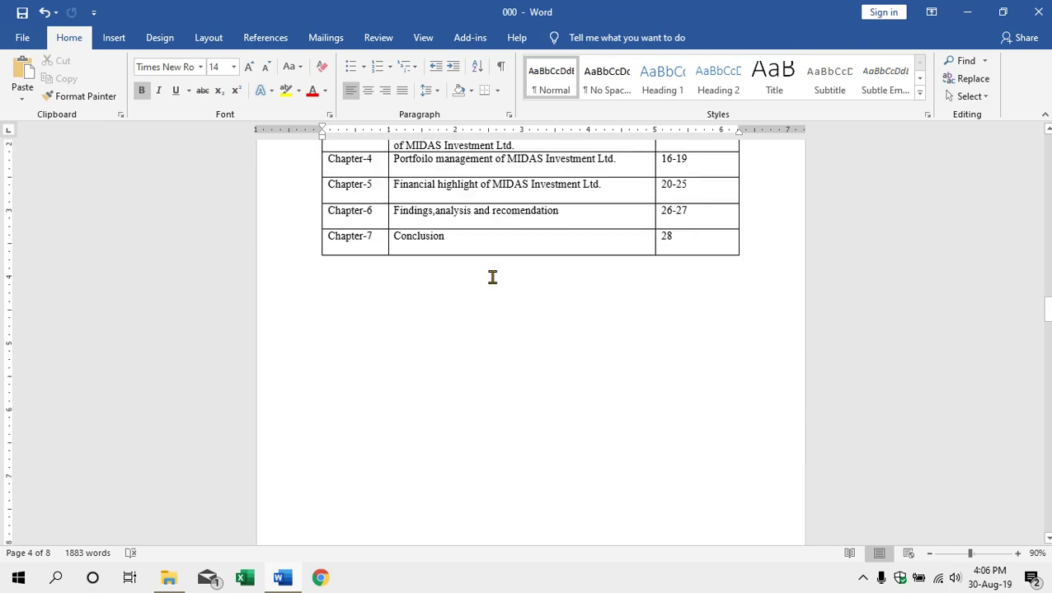
pyautogui.scroll(-10, 493, 278)
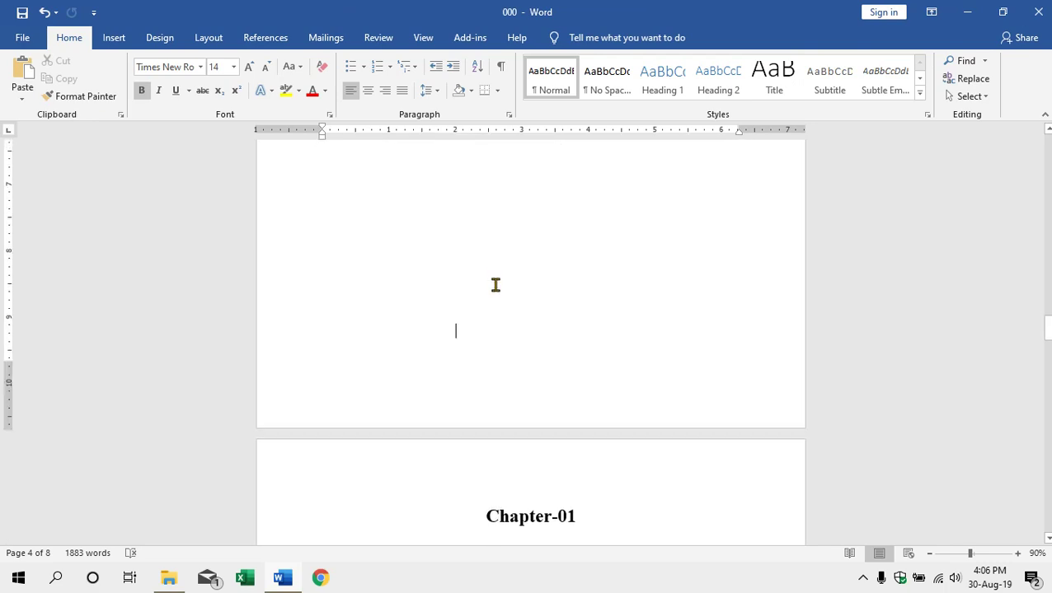
# - Set the page numbering of Section 2 to start at 1, from the footer of Chapter-01's first page
pyautogui.scroll(-19, 496, 279)
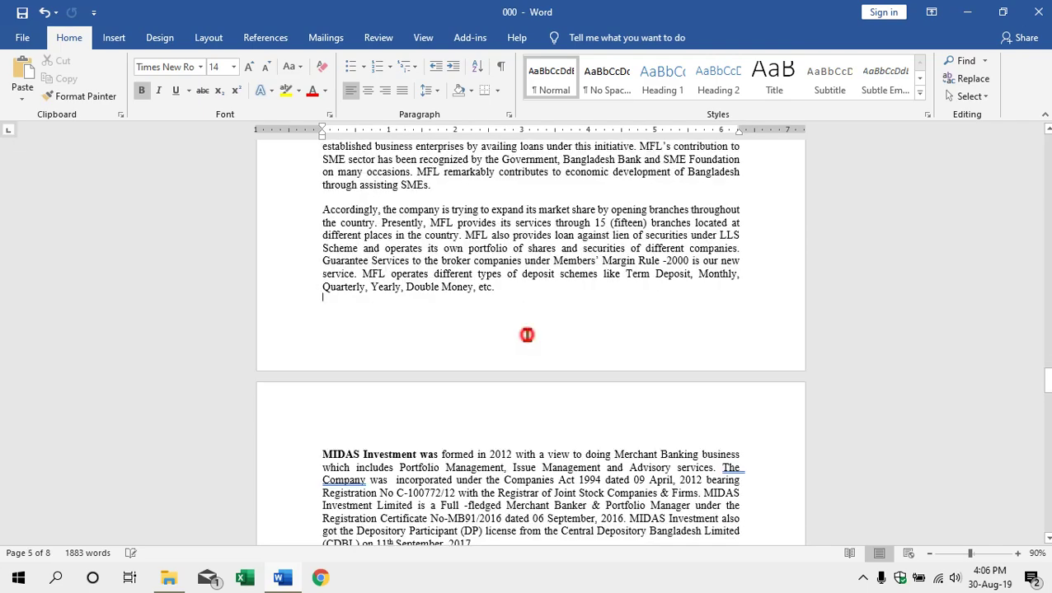
pyautogui.doubleClick(527, 335)
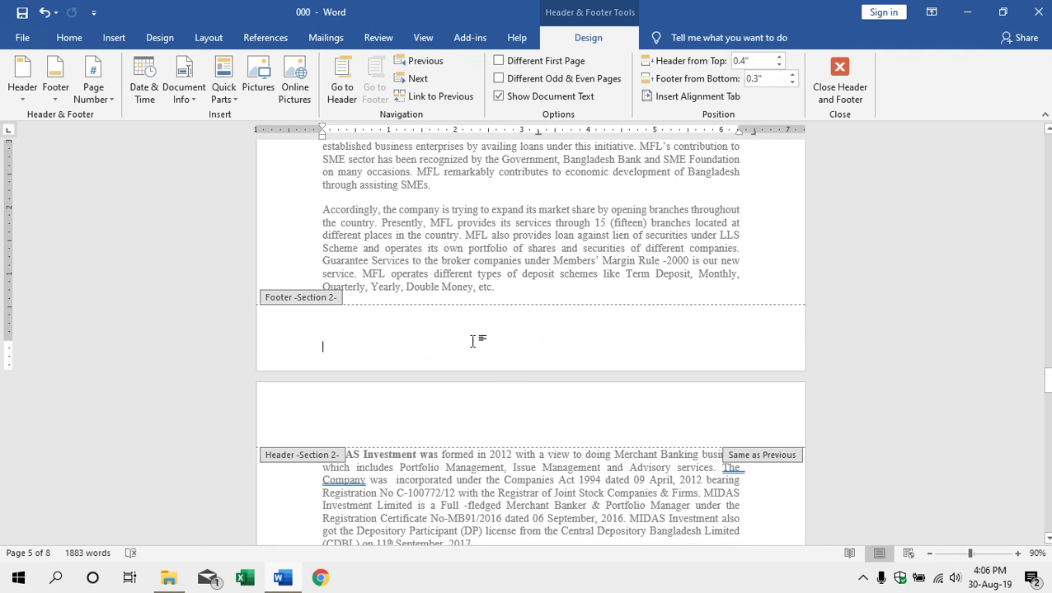
pyautogui.click(94, 98)
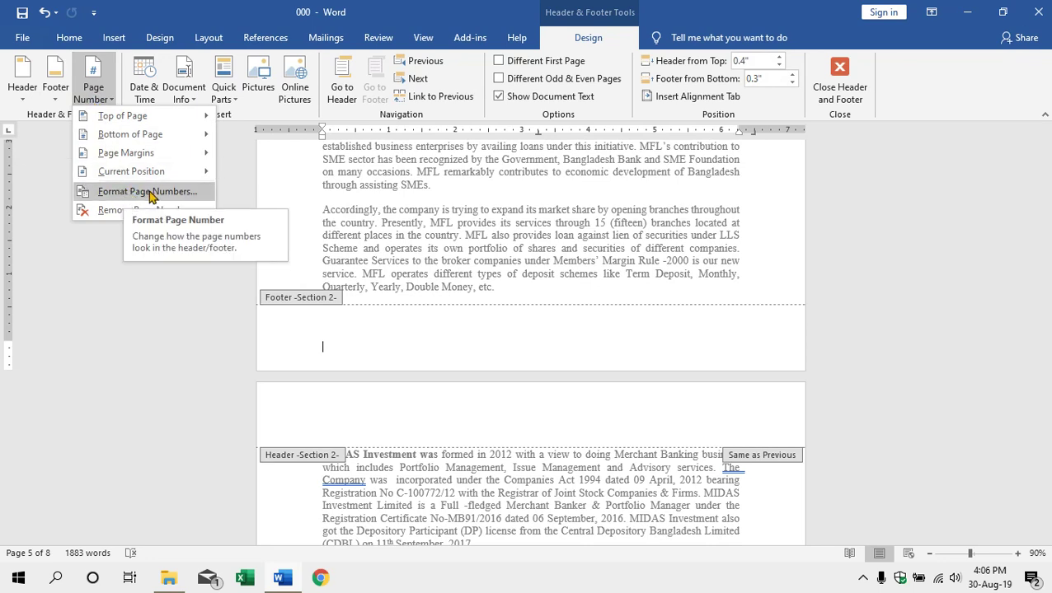
pyautogui.click(147, 196)
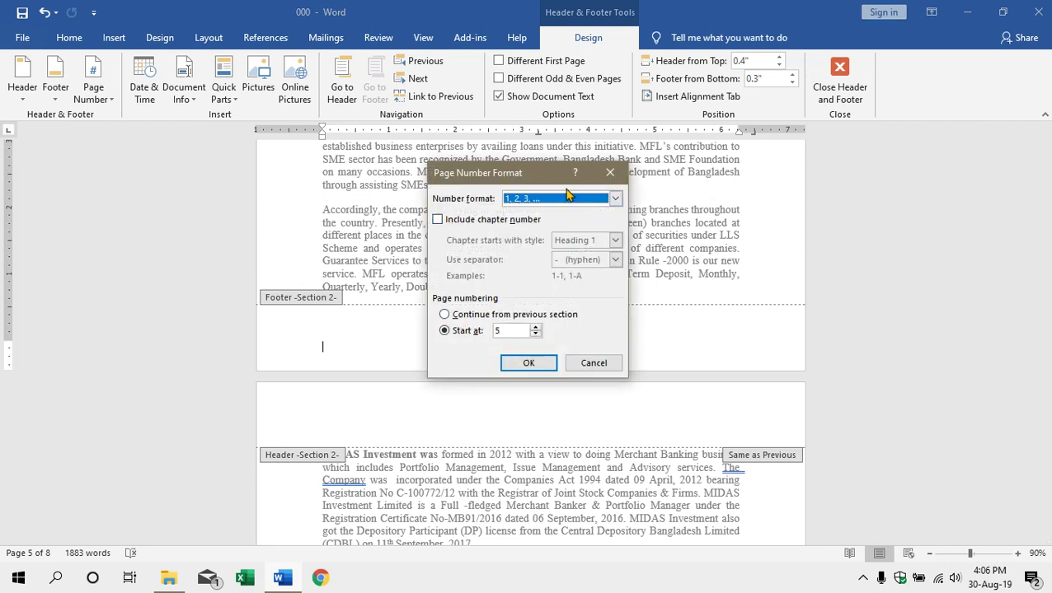
pyautogui.click(505, 330)
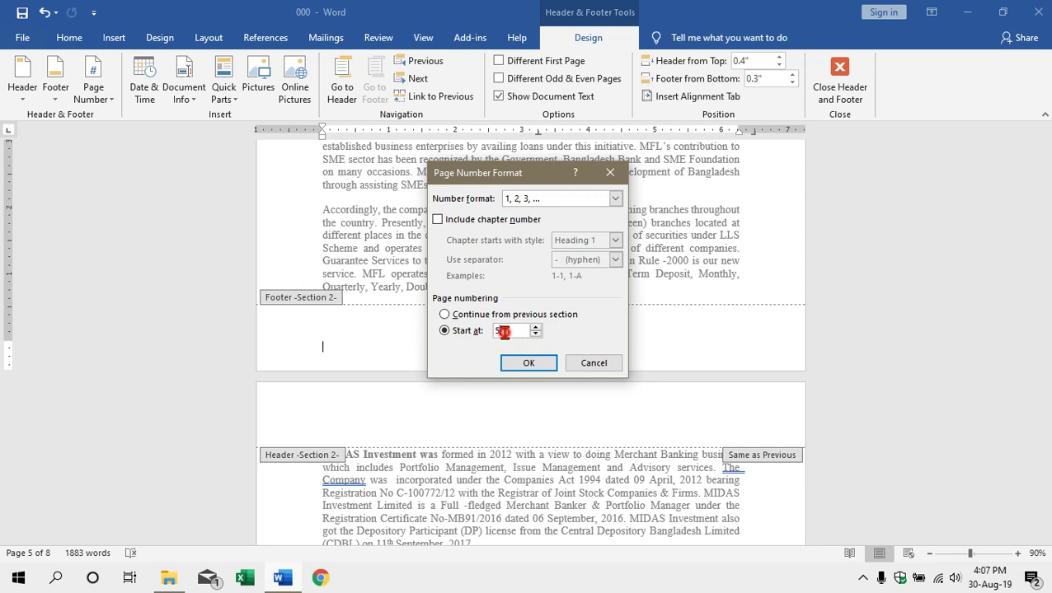
pyautogui.moveTo(503, 332); pyautogui.dragTo(494, 331)
pyautogui.click(530, 364)
# - Insert a Plain Number 2 page number at the bottom of the page in the Section 2 footer and return to the body text
pyautogui.scroll(3, 544, 403)
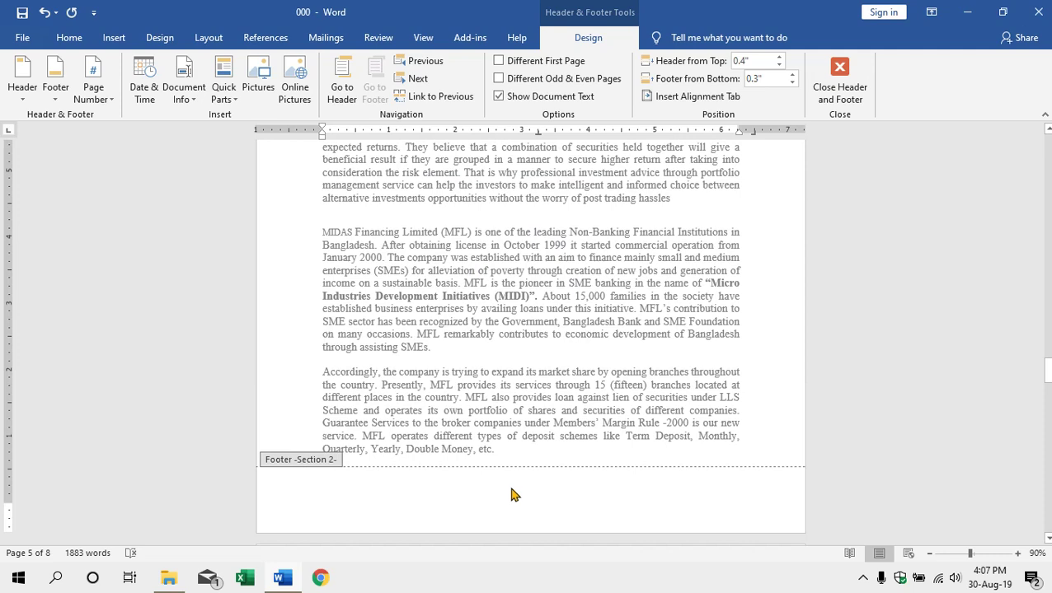
pyautogui.click(89, 99)
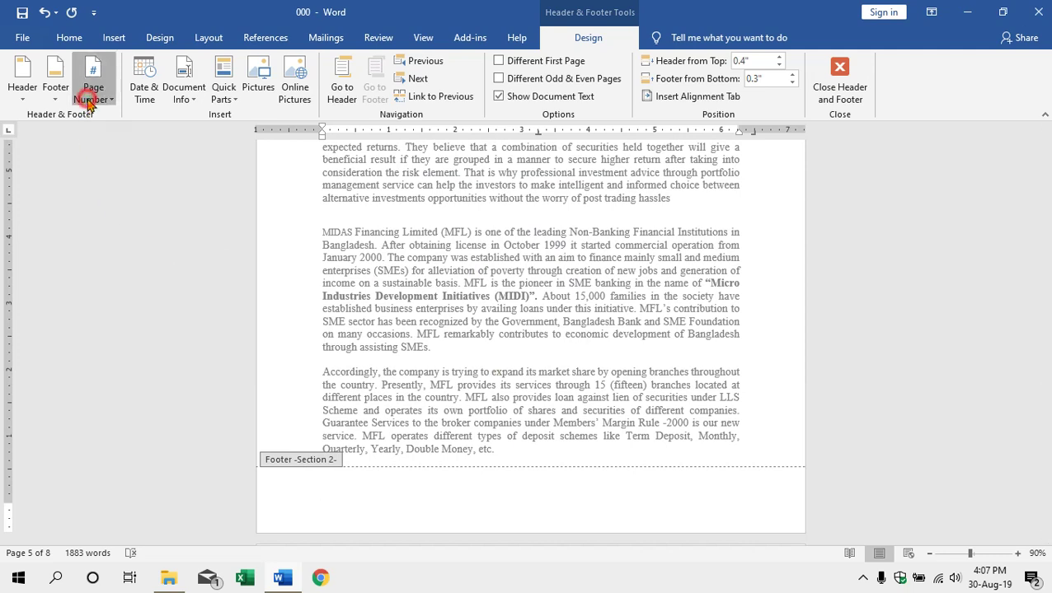
pyautogui.moveTo(103, 139)
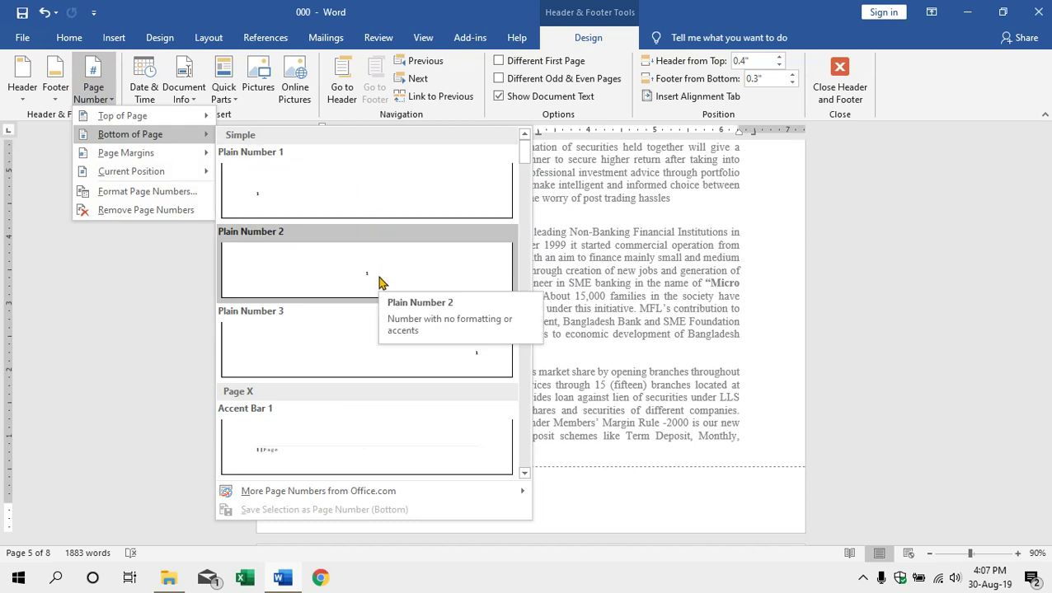
pyautogui.click(379, 283)
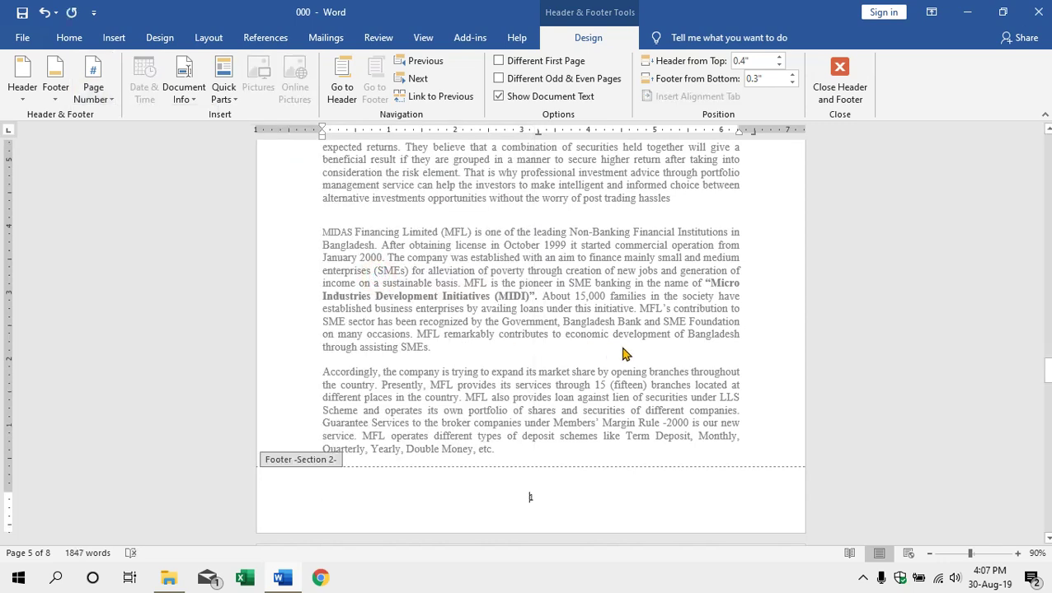
pyautogui.doubleClick(577, 338)
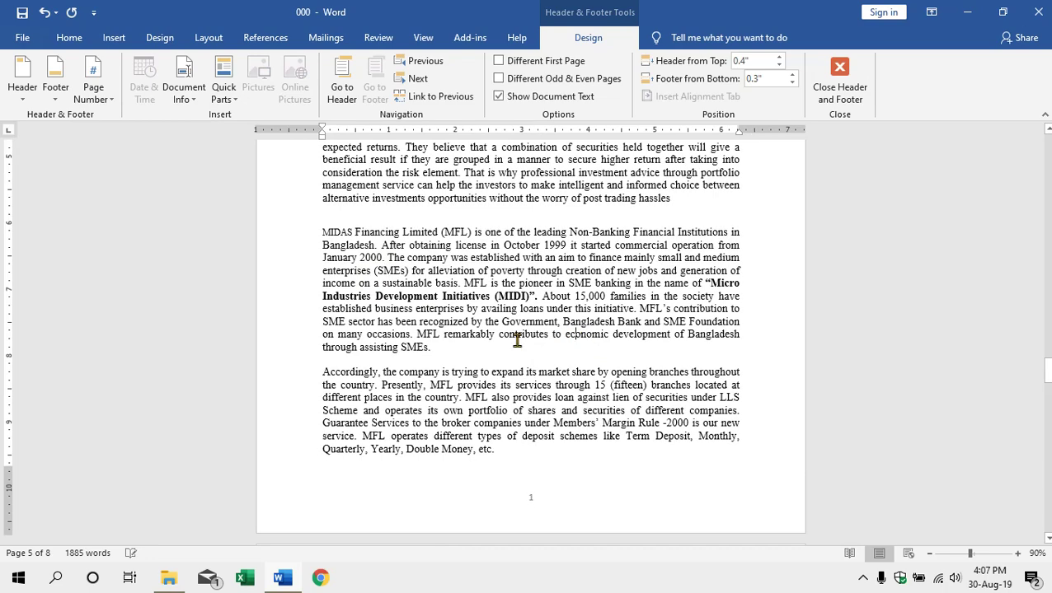
# - Examine the footer page numbers from Chapter-01's first page through to the end of the document
pyautogui.scroll(-7, 517, 340)
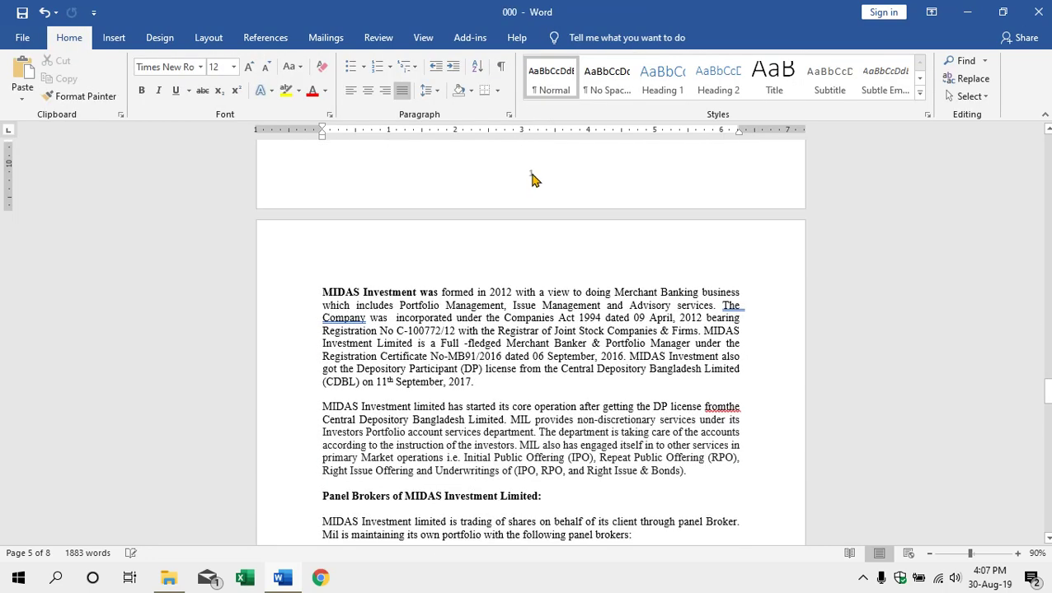
pyautogui.scroll(-5, 540, 248)
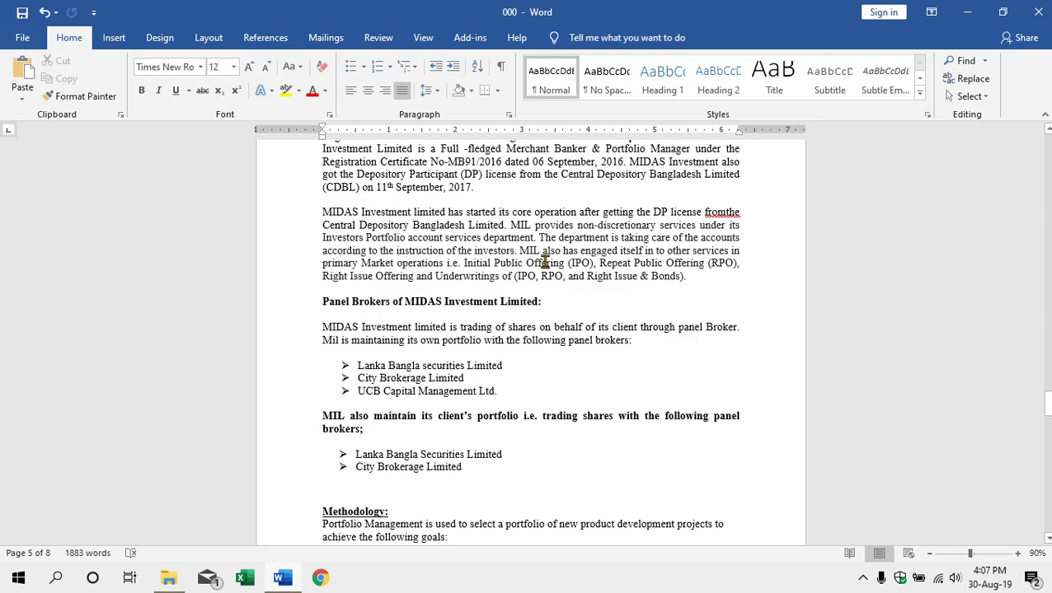
pyautogui.scroll(-12, 544, 262)
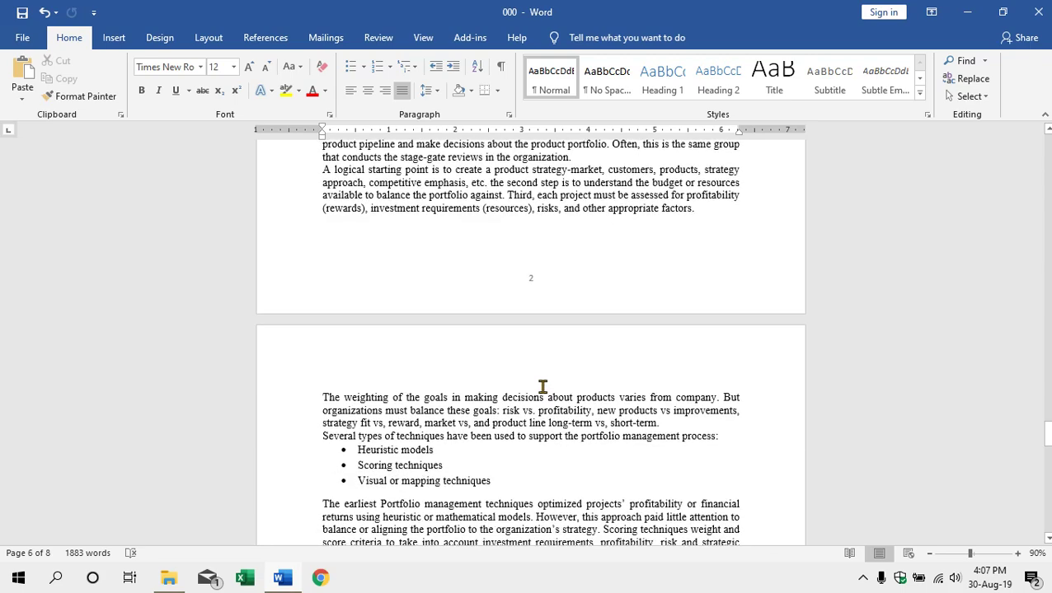
pyautogui.scroll(-13, 540, 379)
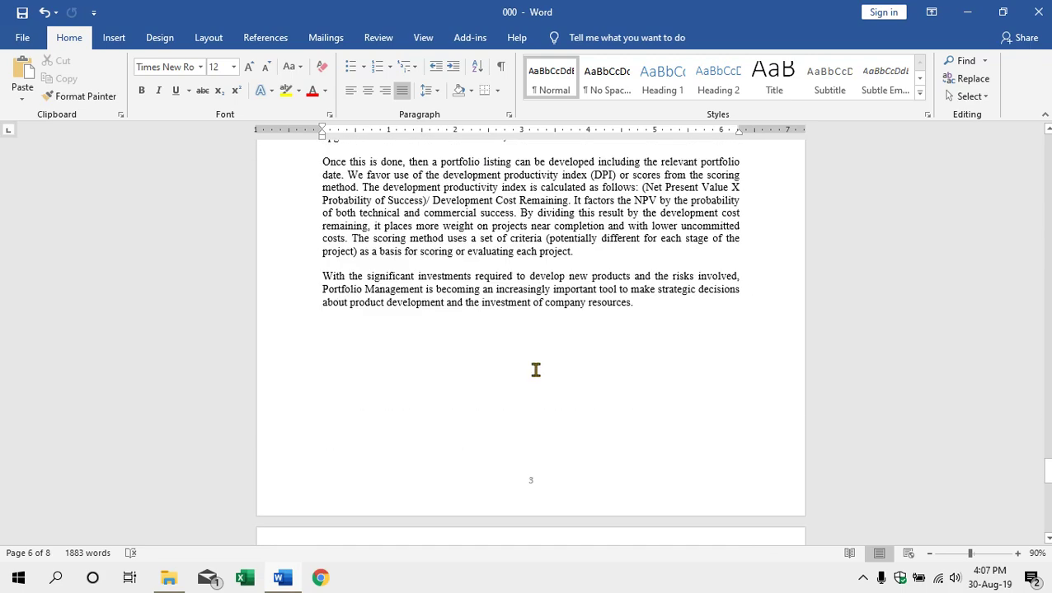
pyautogui.scroll(-10, 537, 370)
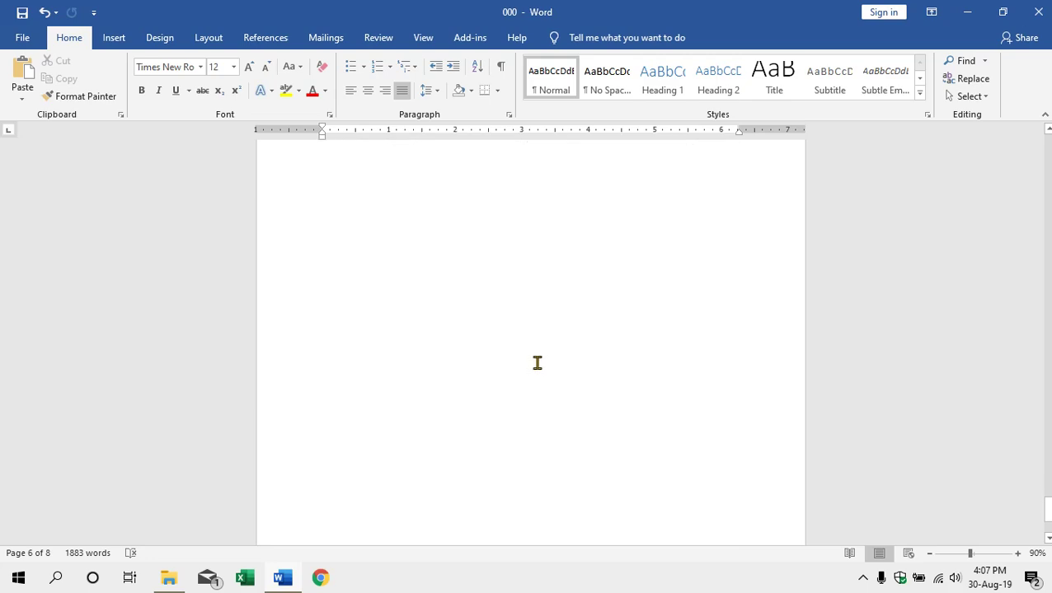
pyautogui.scroll(-10, 538, 364)
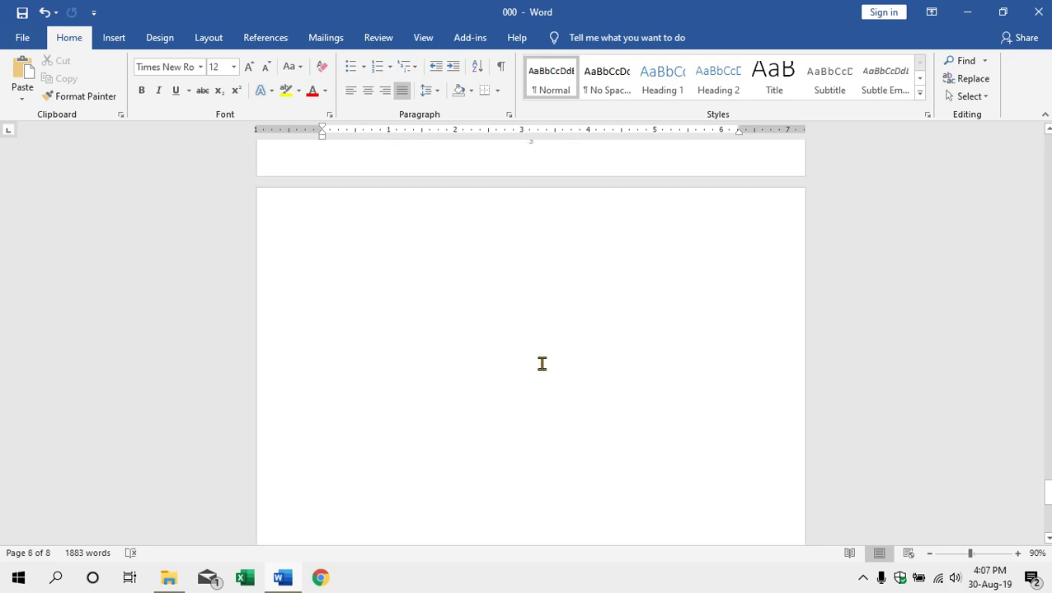
# - Go back through the report and examine the footers of the front-matter pages before Chapter-01
pyautogui.scroll(20, 542, 363)
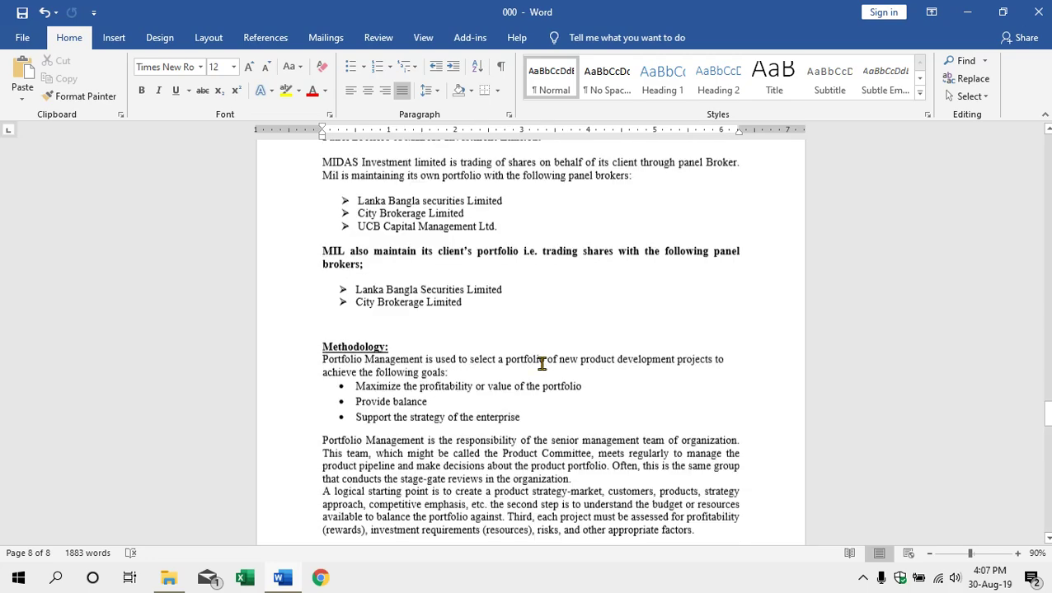
pyautogui.scroll(20, 542, 363)
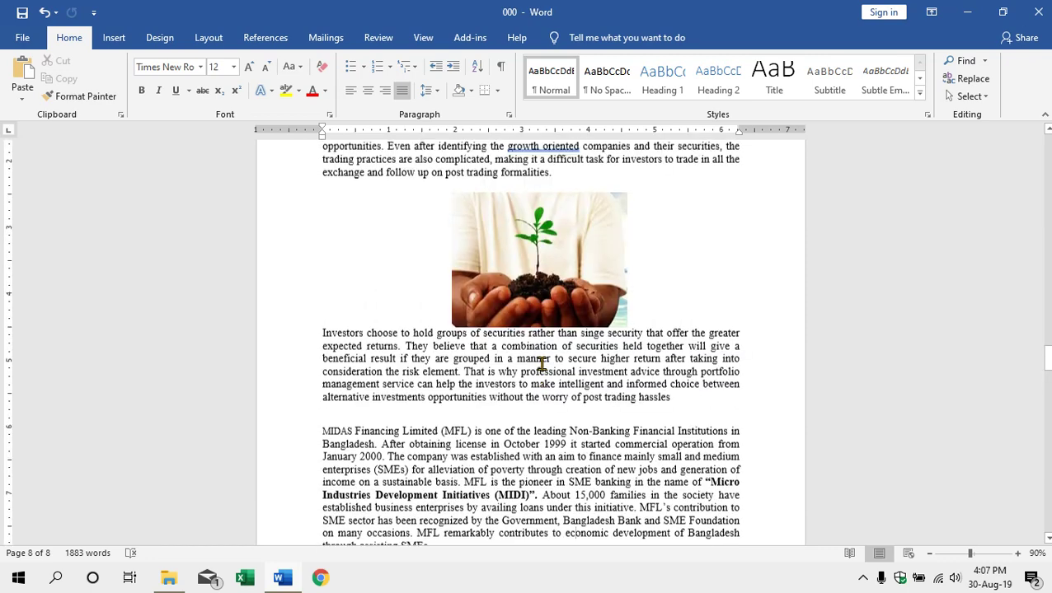
pyautogui.scroll(20, 542, 364)
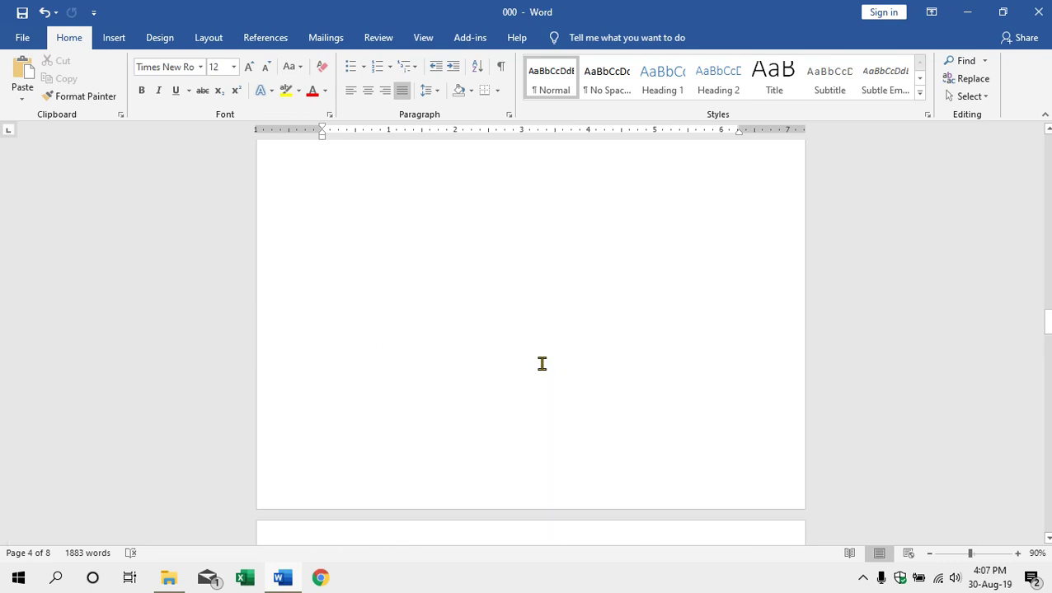
pyautogui.scroll(10, 541, 364)
pyautogui.scroll(-4, 526, 367)
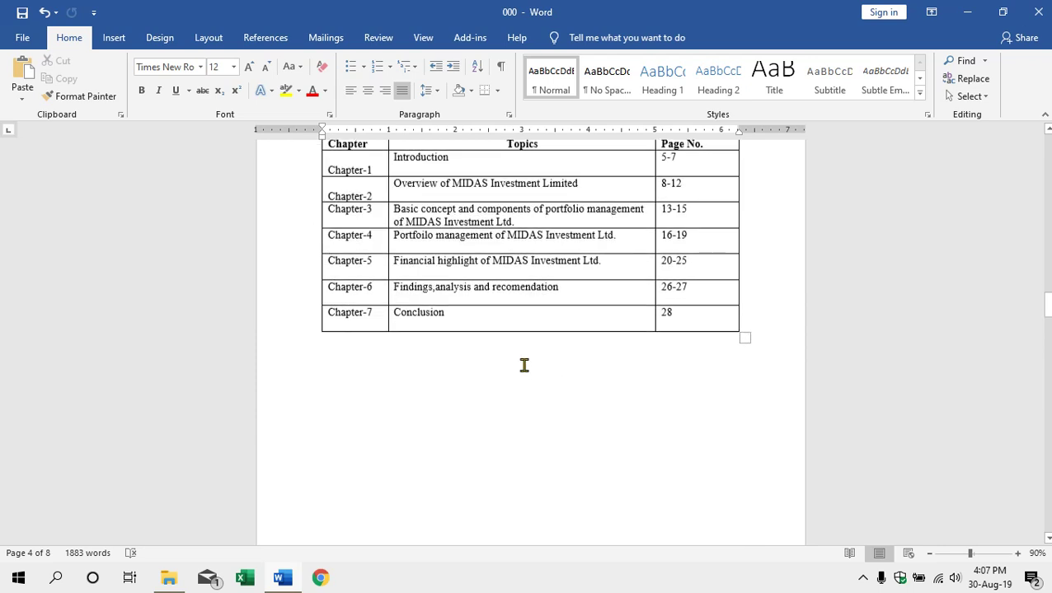
pyautogui.scroll(-10, 524, 366)
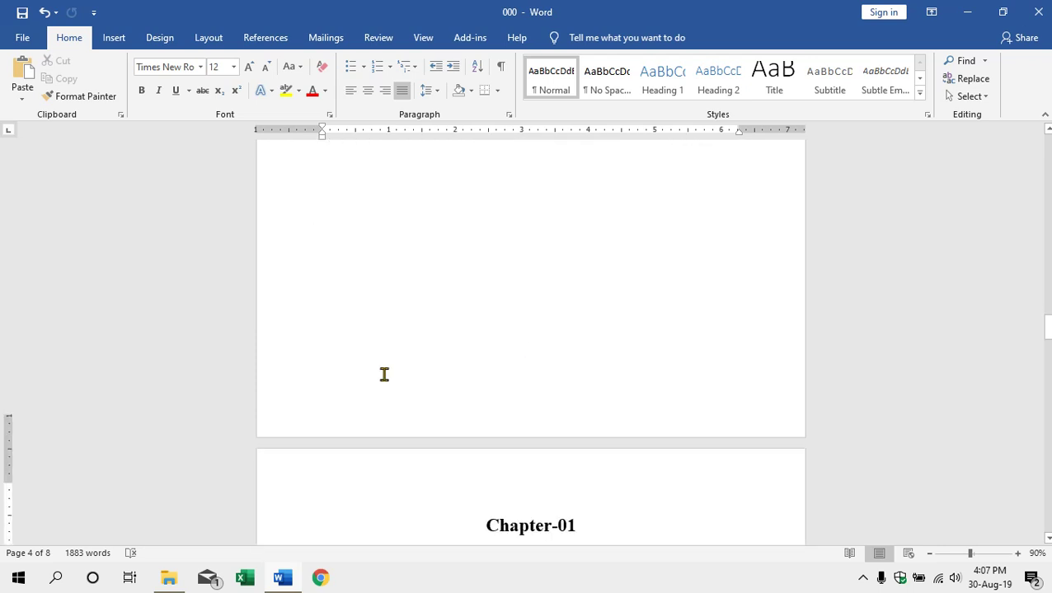
pyautogui.scroll(-1, 570, 338)
pyautogui.scroll(4, 543, 345)
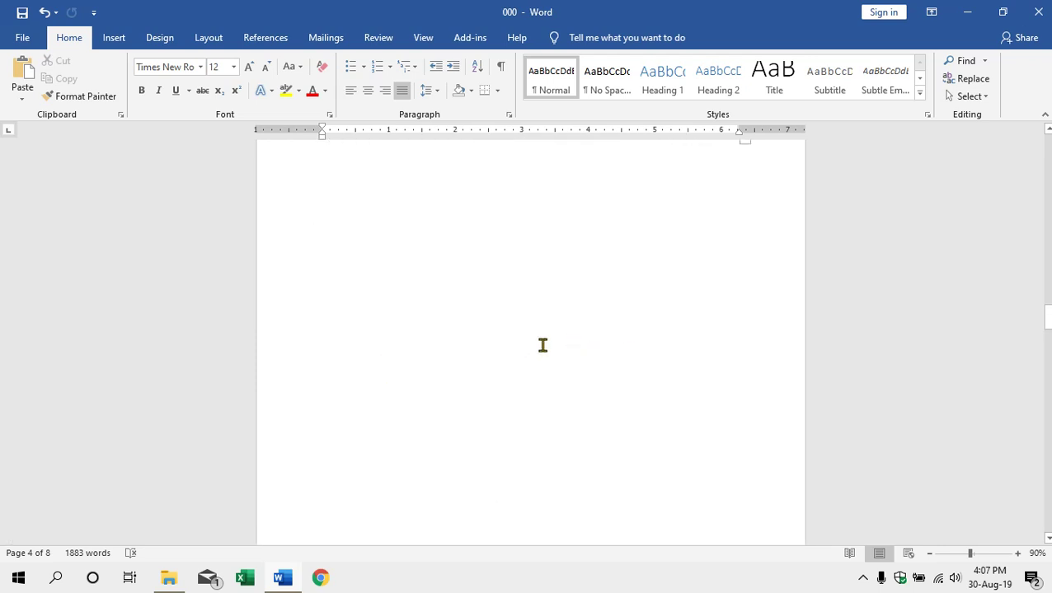
pyautogui.scroll(10, 542, 346)
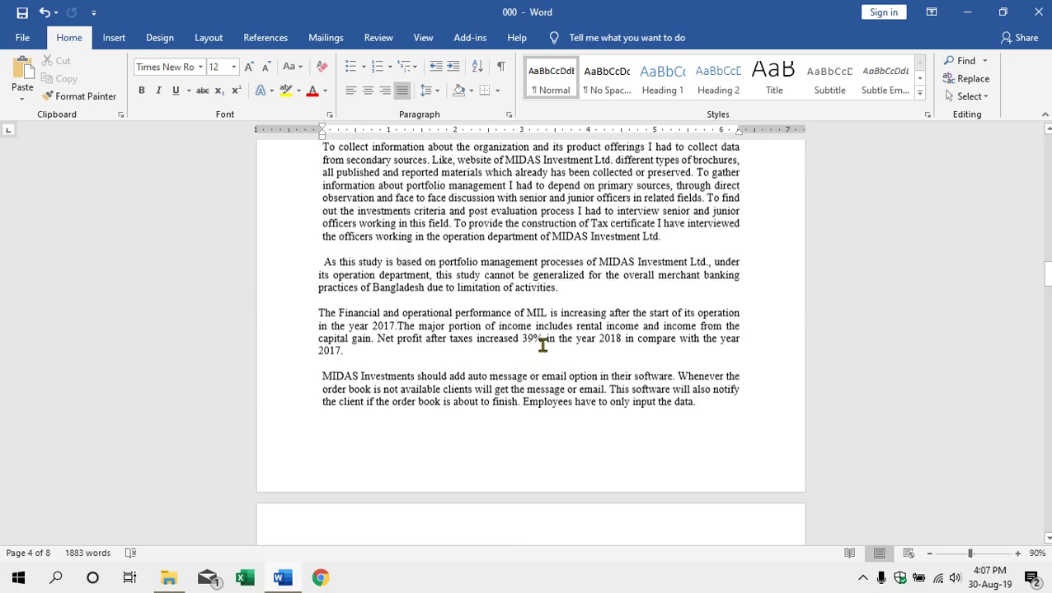
# - Review the page number format settings of the Section 2 footer on Chapter-01's first page and return to the body text
pyautogui.scroll(12, 543, 346)
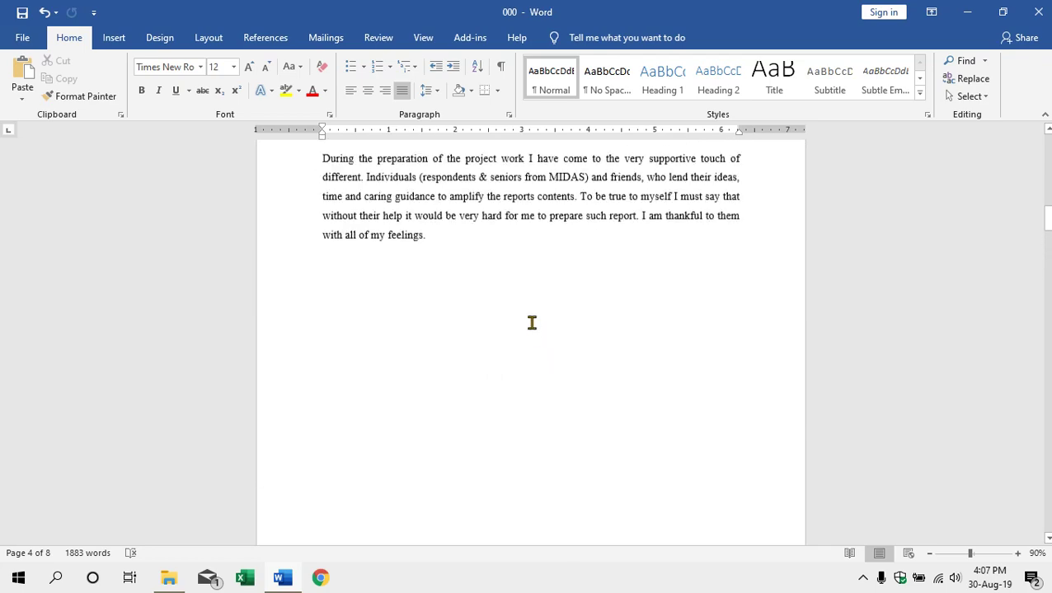
pyautogui.scroll(-8, 532, 323)
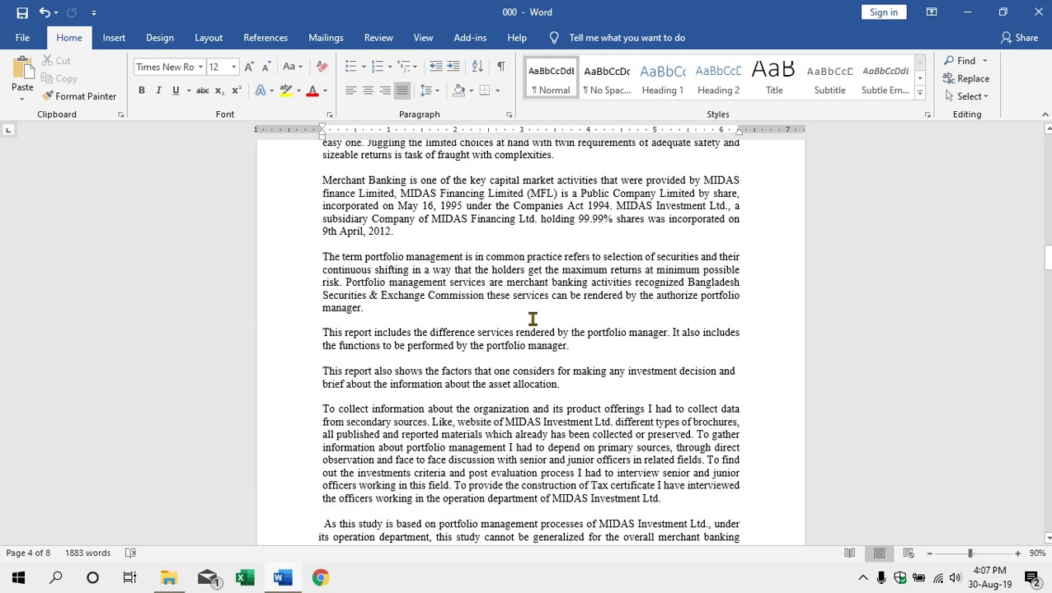
pyautogui.scroll(-15, 536, 315)
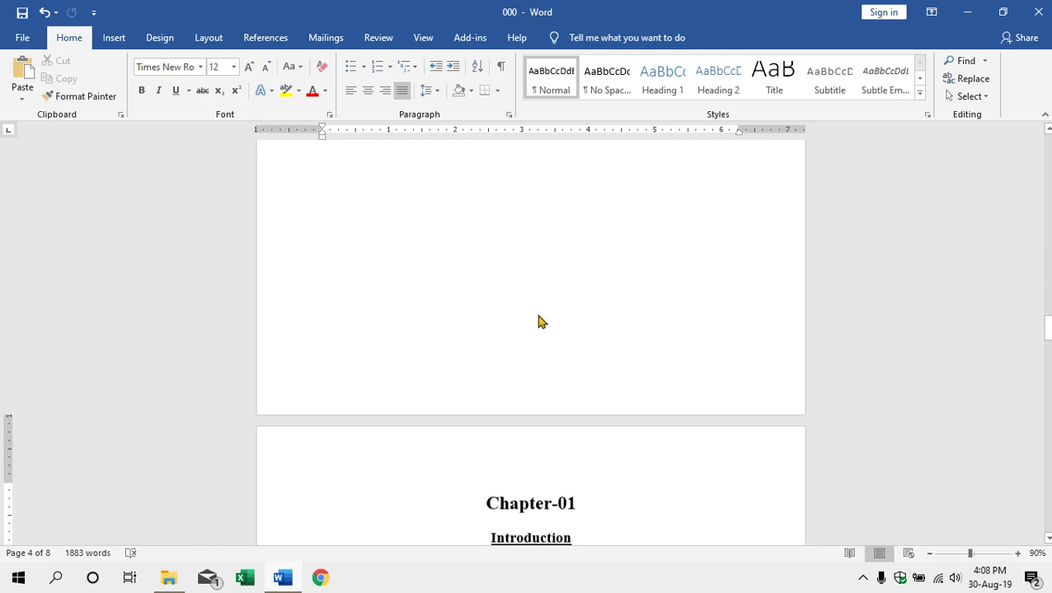
pyautogui.scroll(-15, 539, 323)
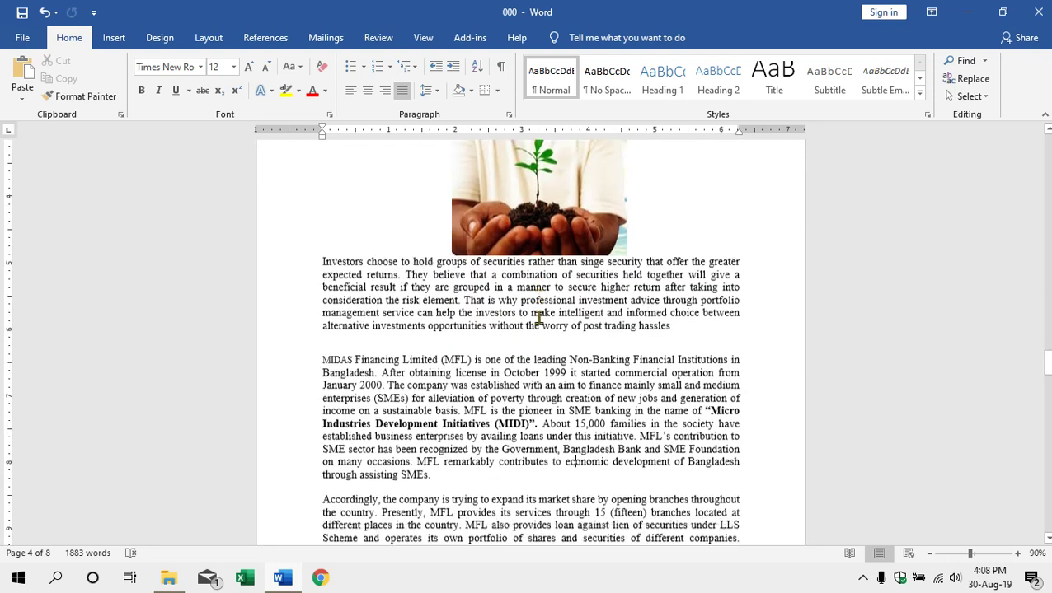
pyautogui.scroll(-2, 531, 455)
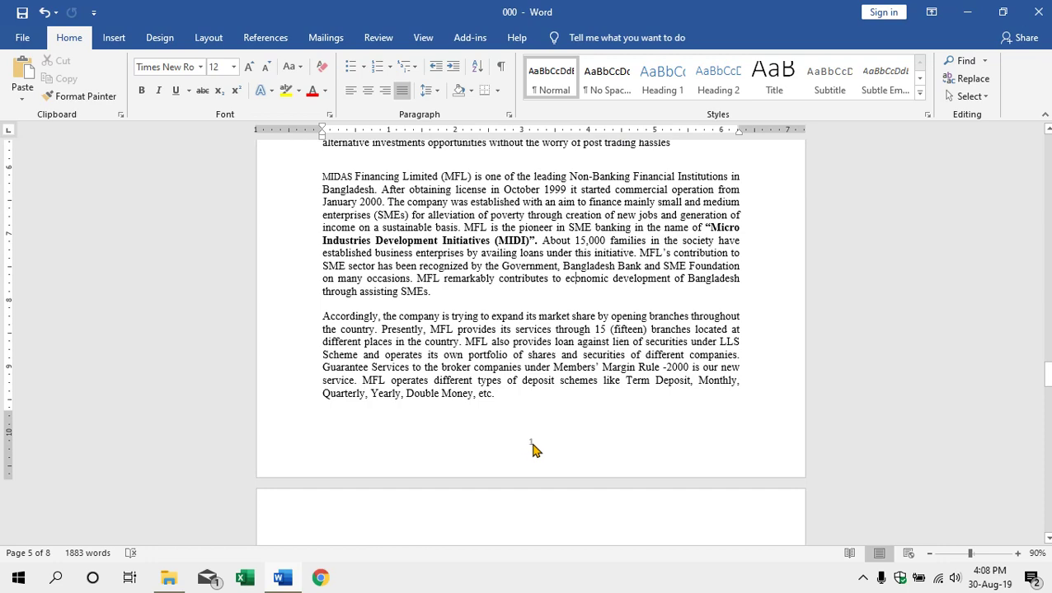
pyautogui.doubleClick(532, 446)
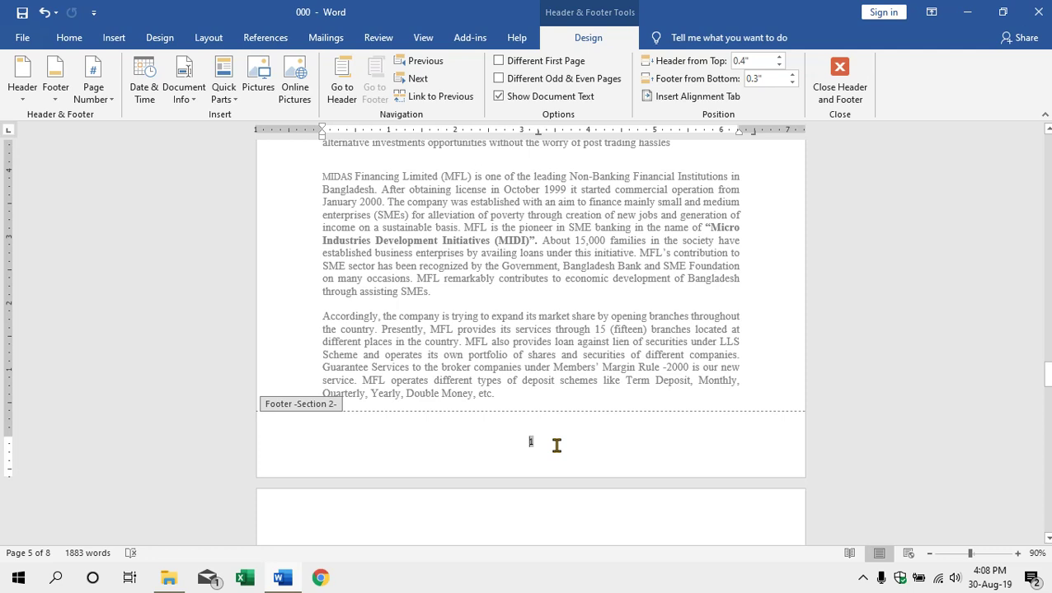
pyautogui.click(92, 101)
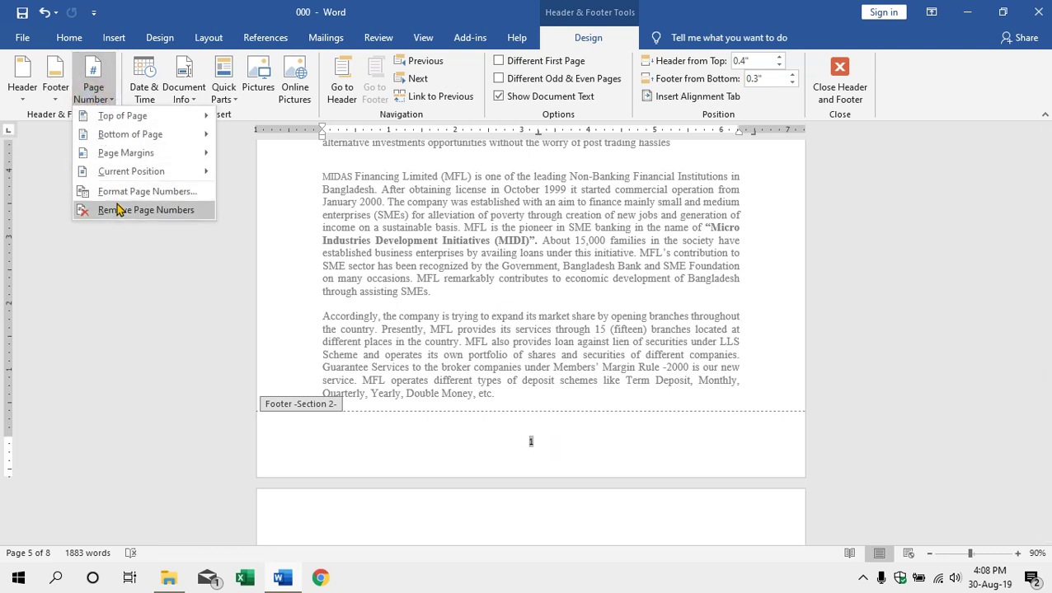
pyautogui.click(120, 198)
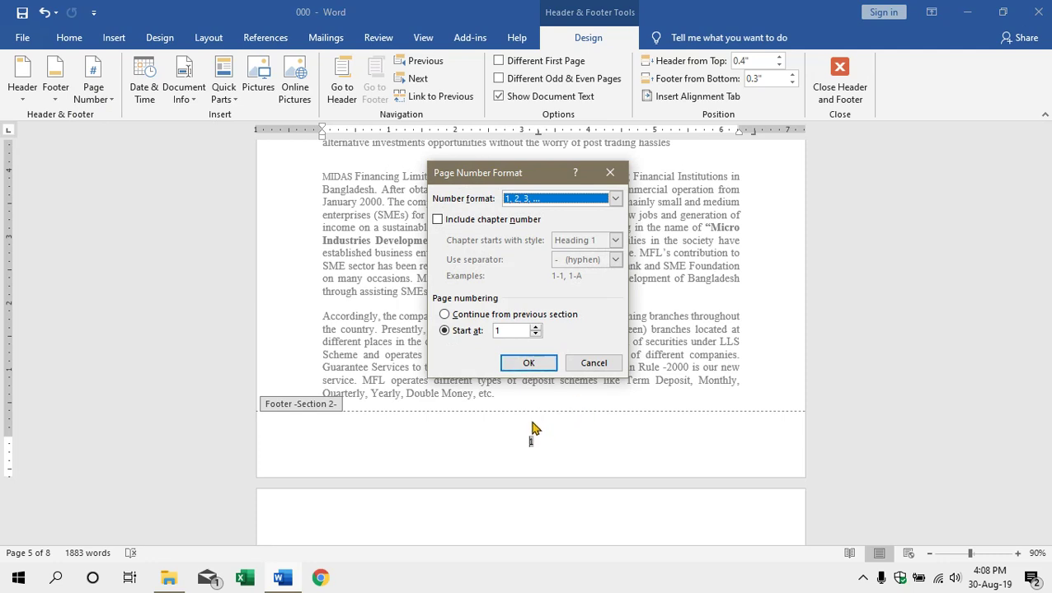
pyautogui.click(597, 365)
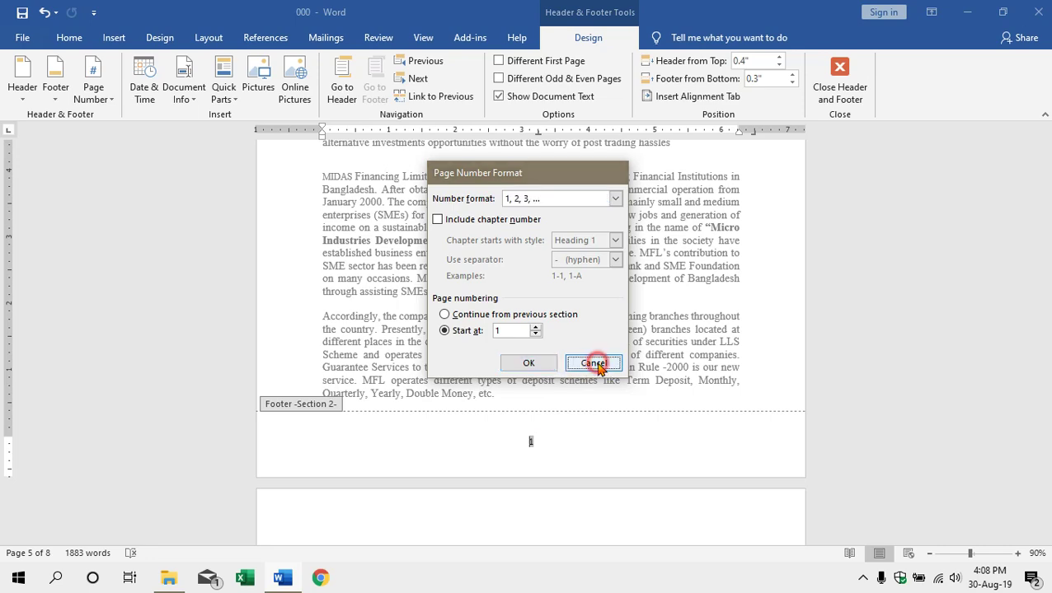
pyautogui.doubleClick(546, 344)
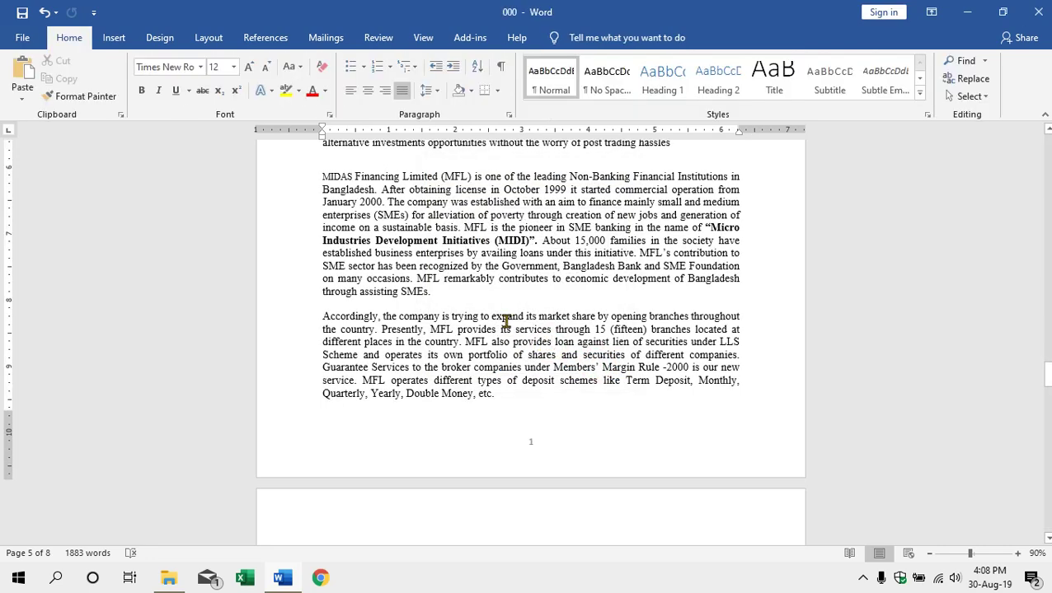
# - Compare the Link to Previous setting of the Section 1 footer before Chapter-01 with the Section 2 footer on Chapter-01's first page
pyautogui.scroll(-3, 507, 311)
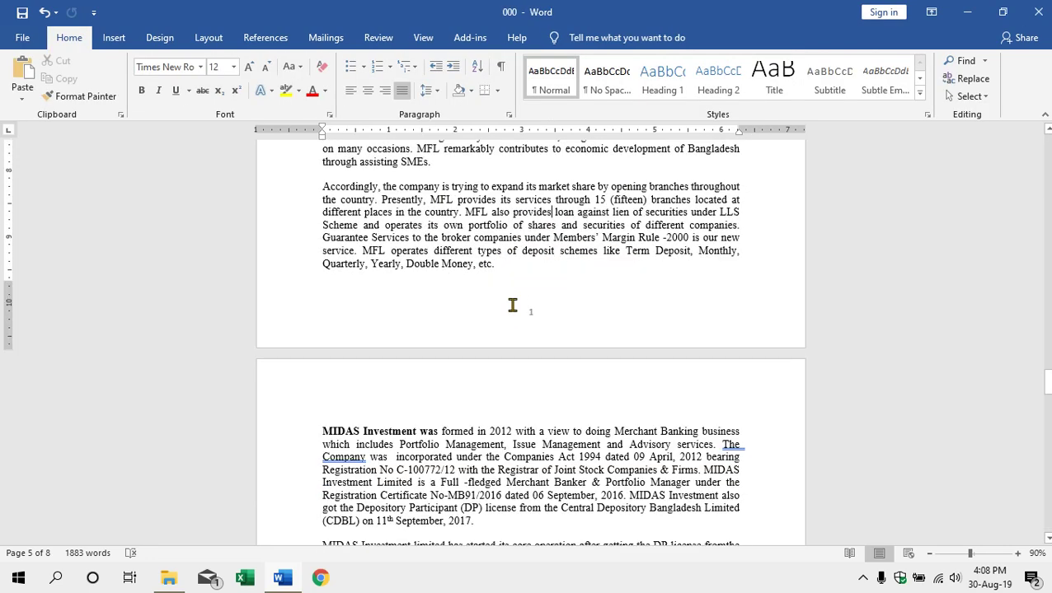
pyautogui.scroll(-3, 512, 305)
pyautogui.scroll(15, 503, 297)
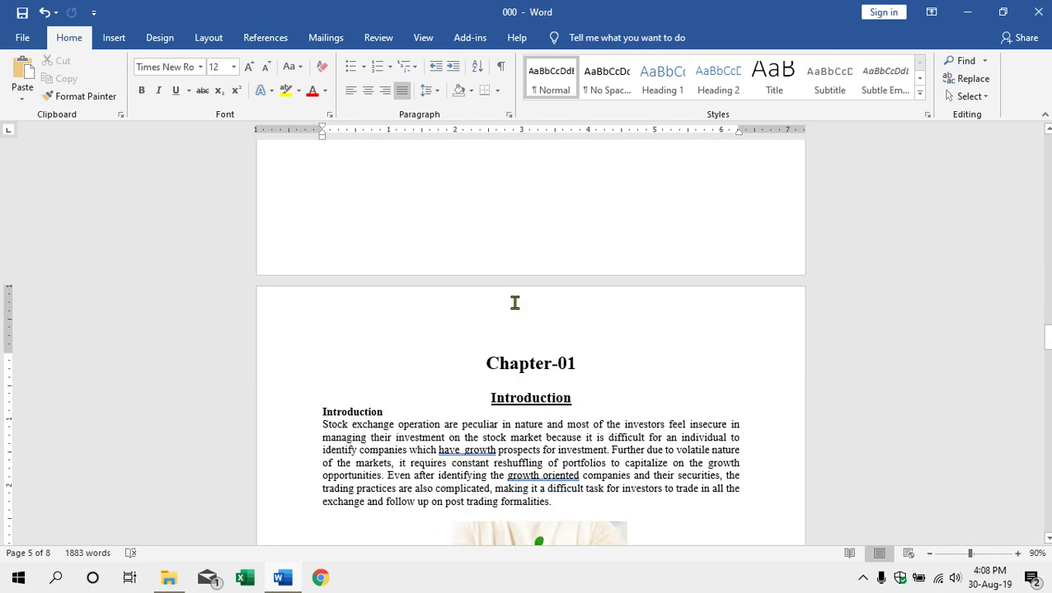
pyautogui.scroll(-4, 514, 303)
pyautogui.scroll(5, 520, 247)
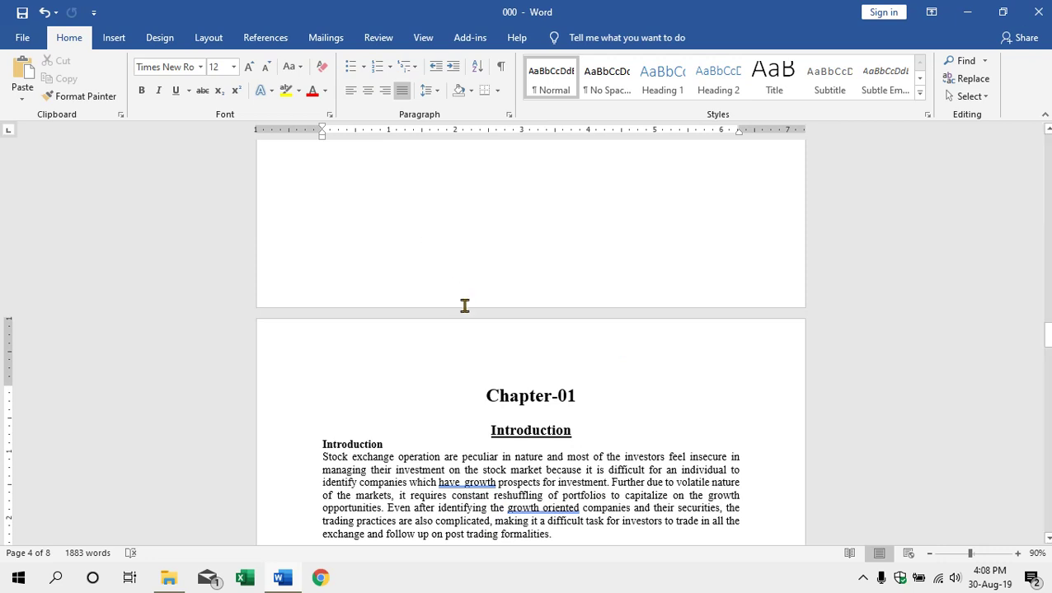
pyautogui.doubleClick(472, 284)
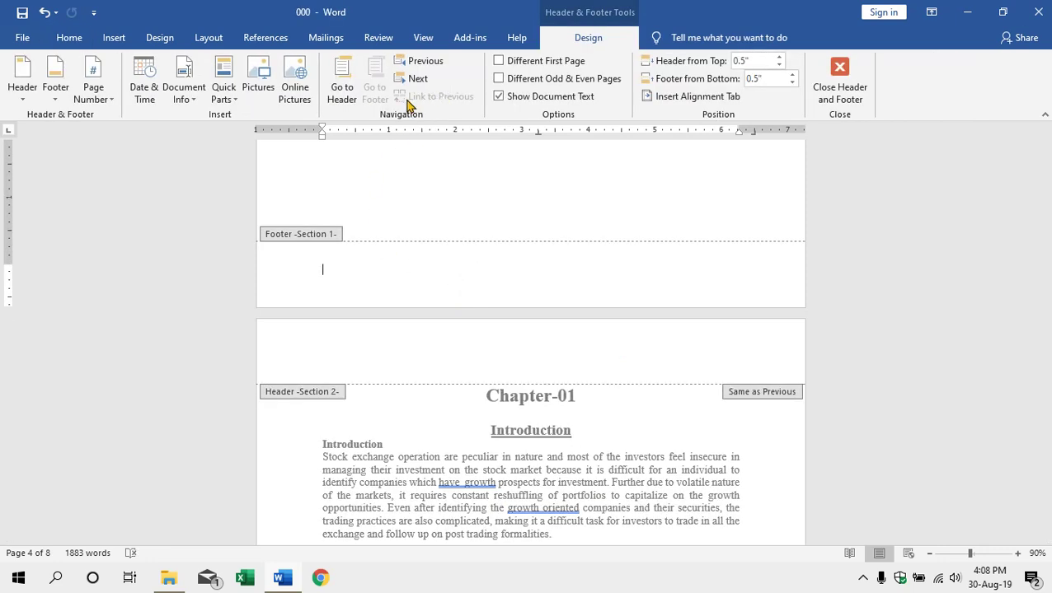
pyautogui.scroll(-1, 463, 413)
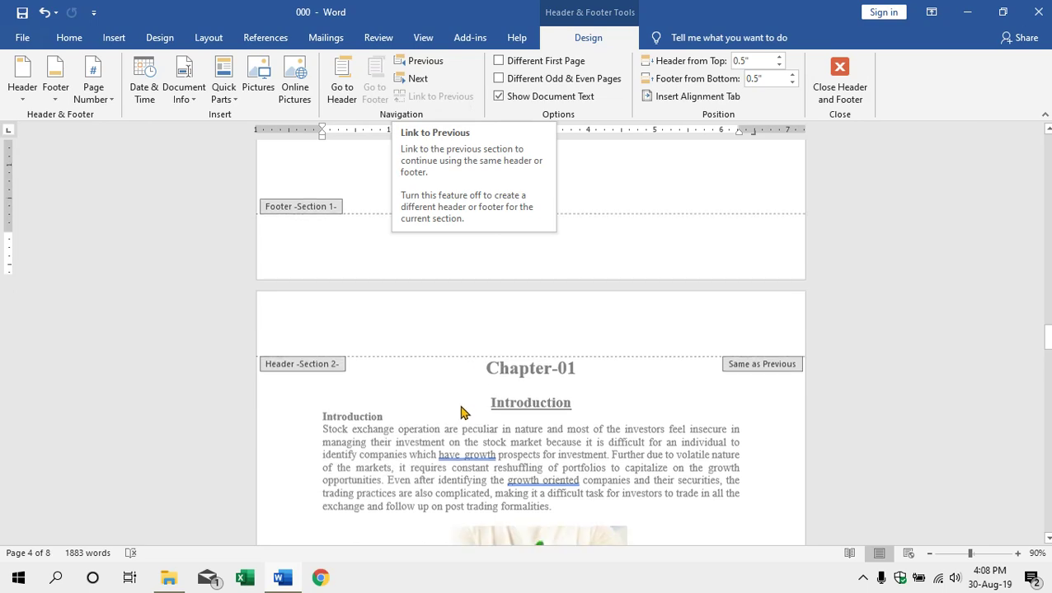
pyautogui.scroll(-15, 463, 412)
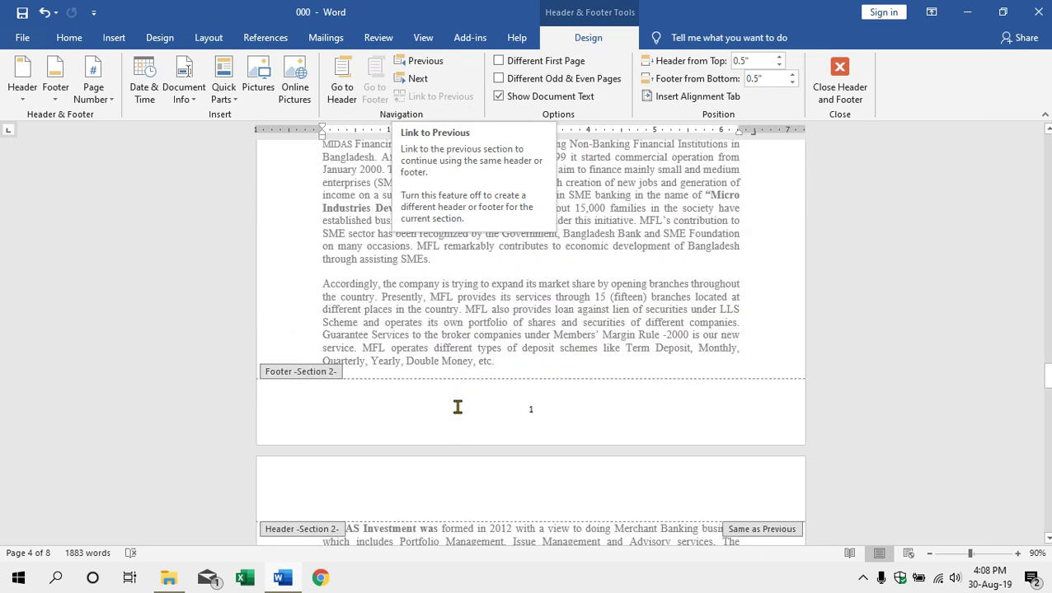
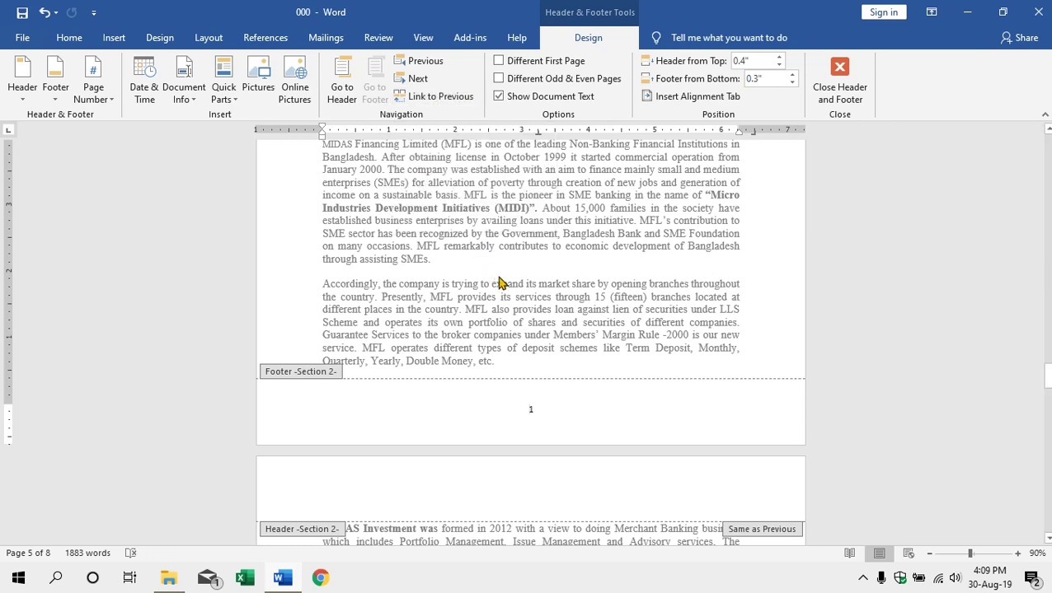
pyautogui.scroll(5, 500, 282)
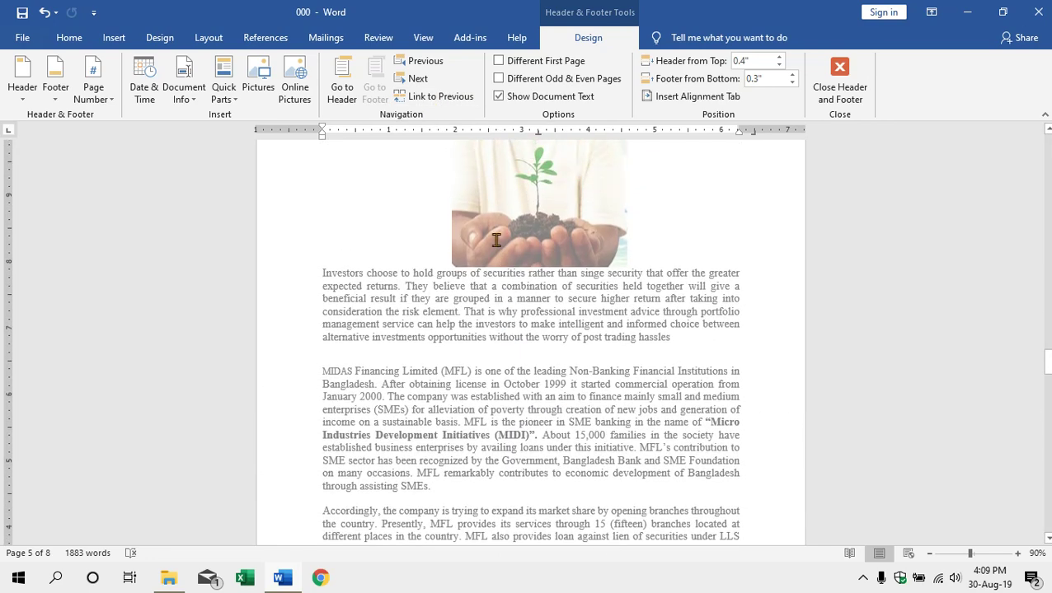
pyautogui.scroll(8, 487, 222)
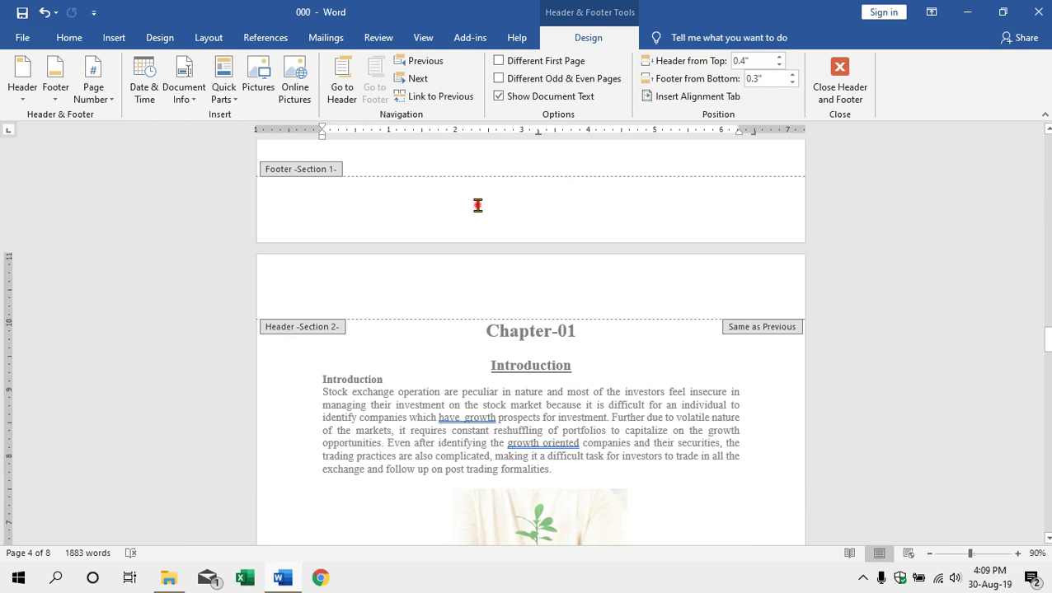
pyautogui.click(477, 205)
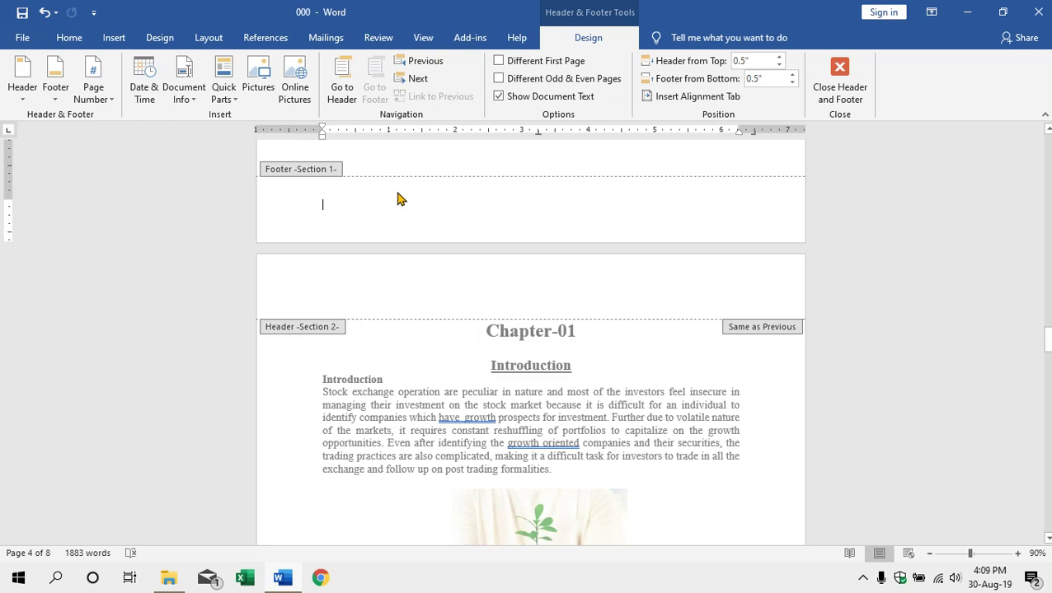
# - Clear the page number from the Section 2 footer by linking it to the previous section, and unlink the footer again
pyautogui.scroll(-5, 404, 355)
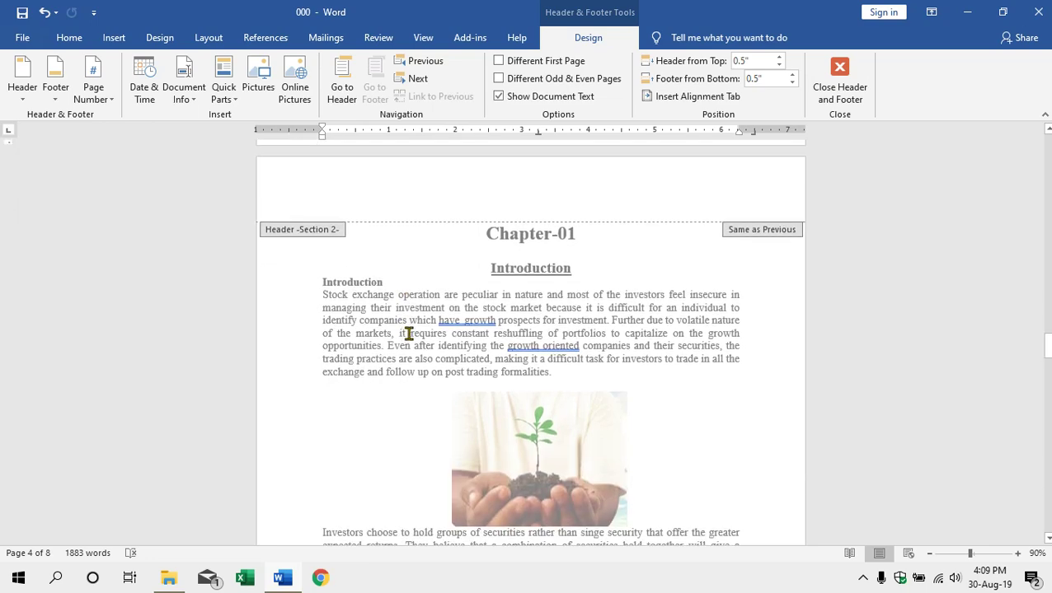
pyautogui.scroll(-7, 416, 331)
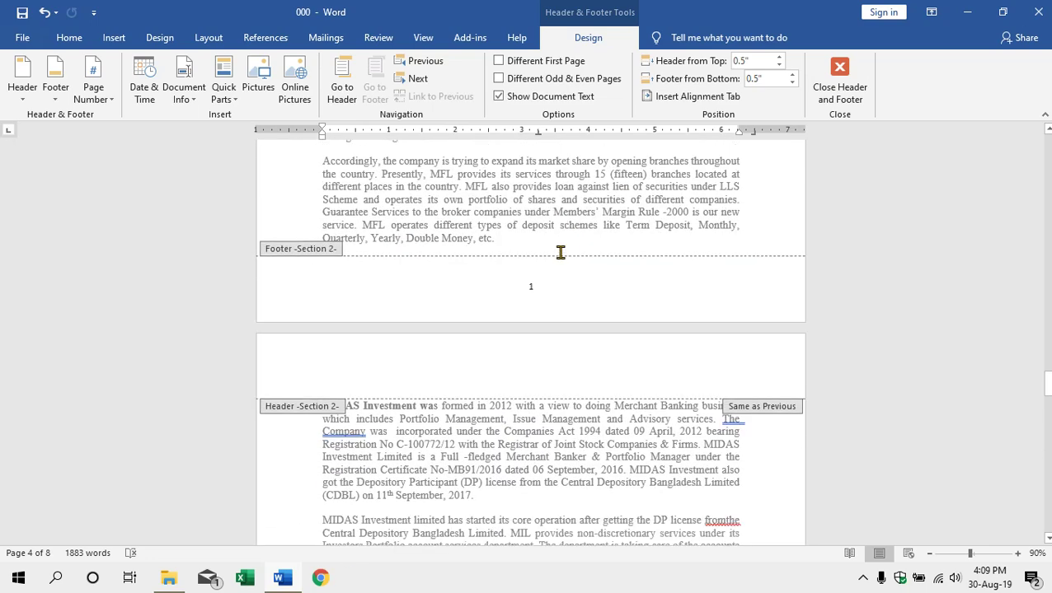
pyautogui.click(545, 247)
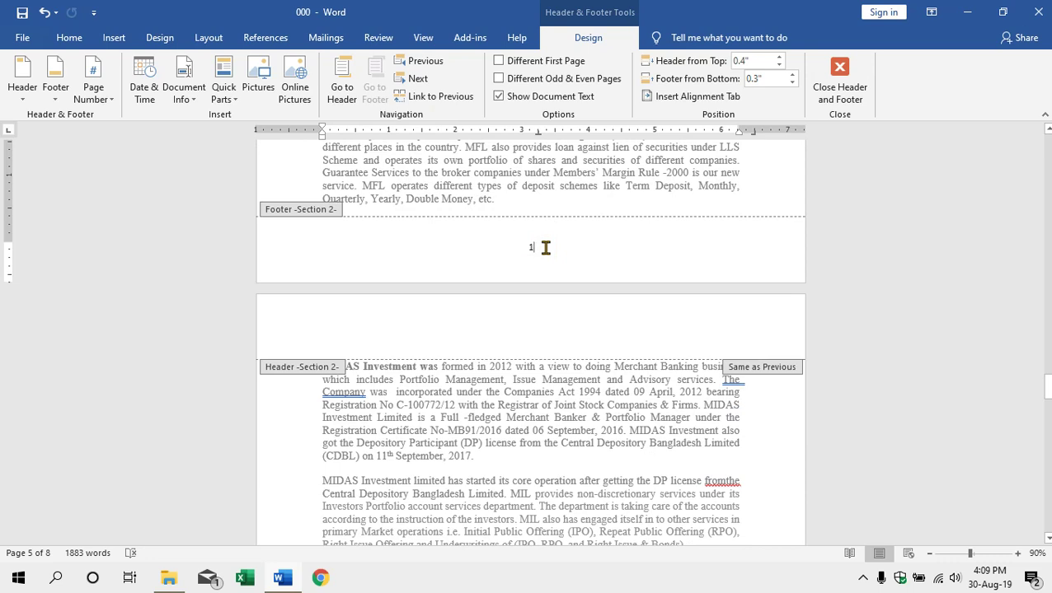
pyautogui.click(436, 100)
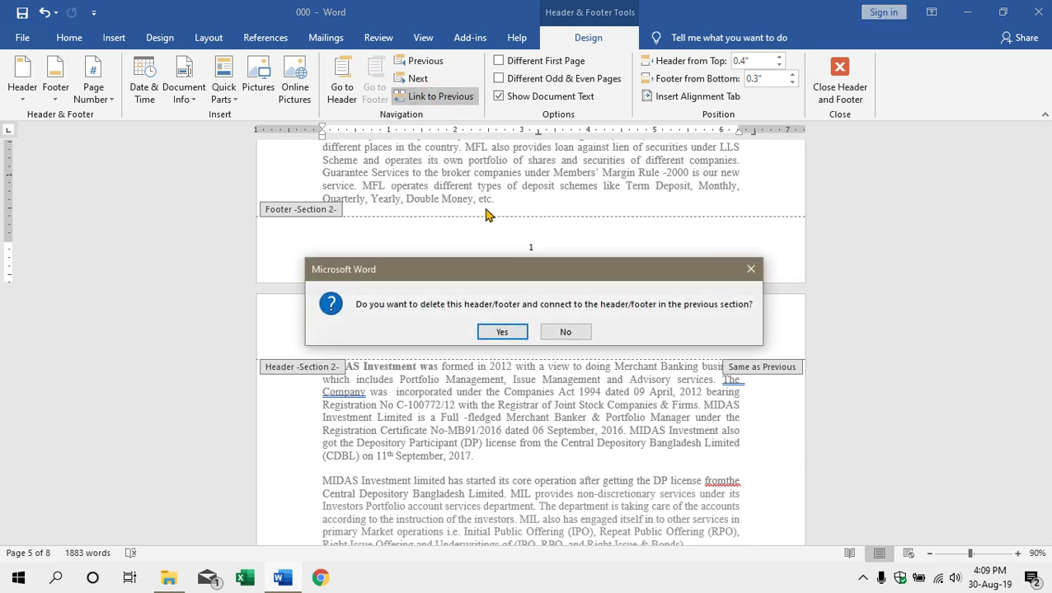
pyautogui.click(504, 333)
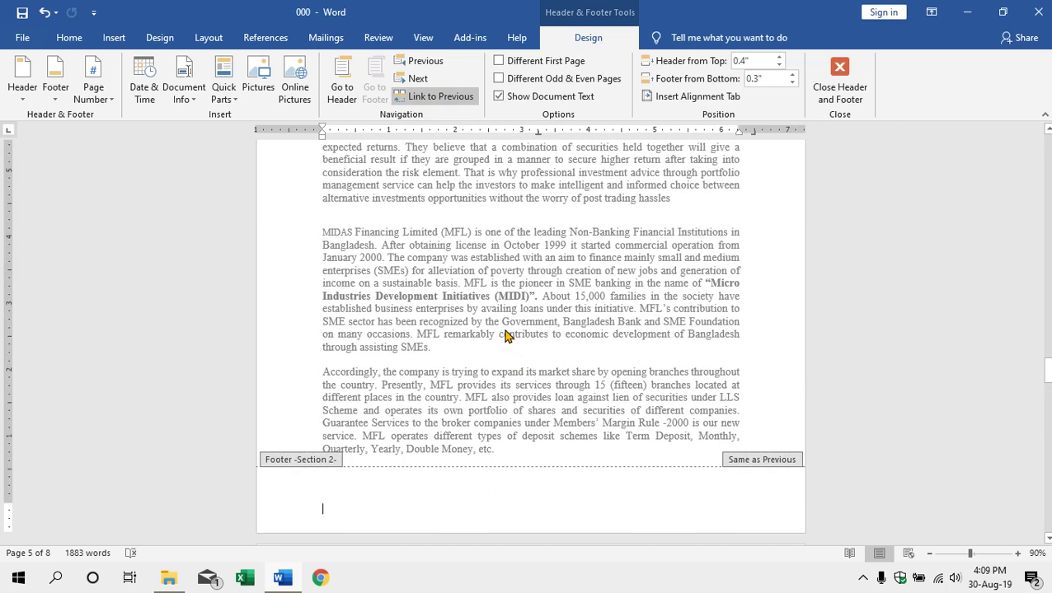
pyautogui.click(431, 98)
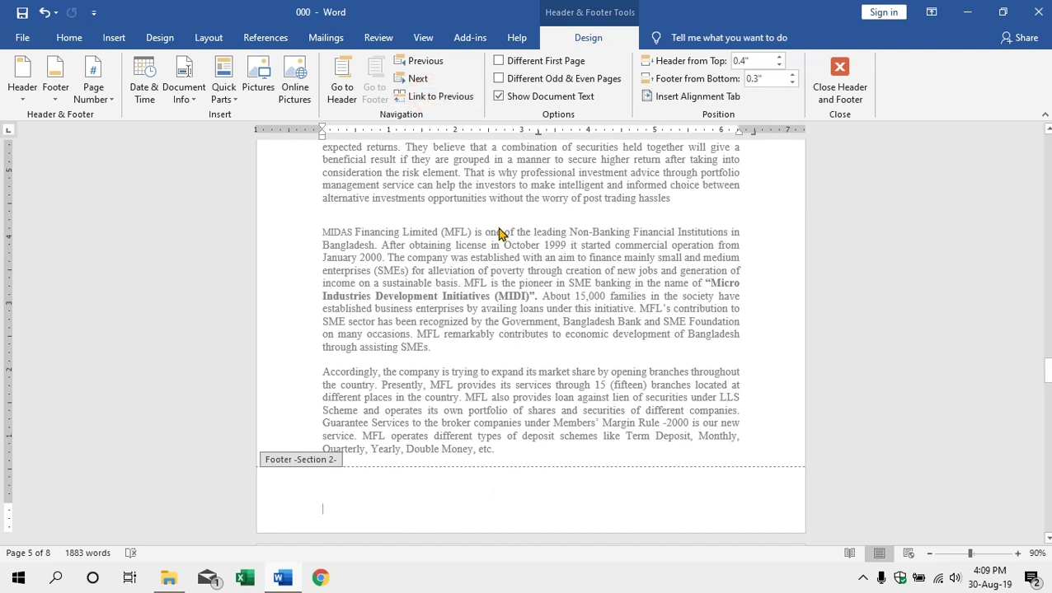
# - Insert the Element footer design from Office.com into the Section 2 footer on Chapter-01's first page
pyautogui.click(100, 95)
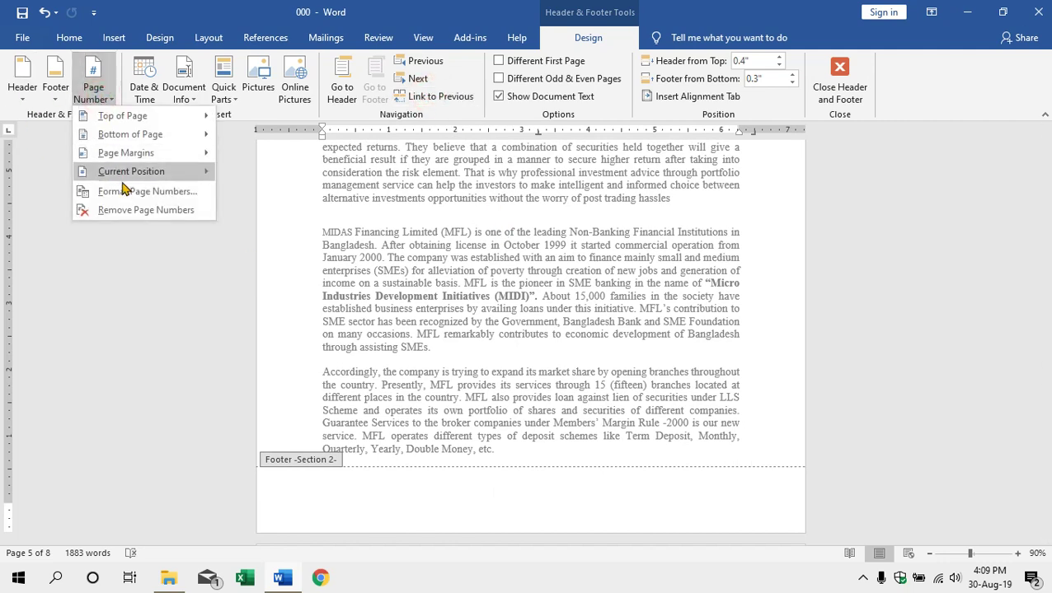
pyautogui.moveTo(138, 135)
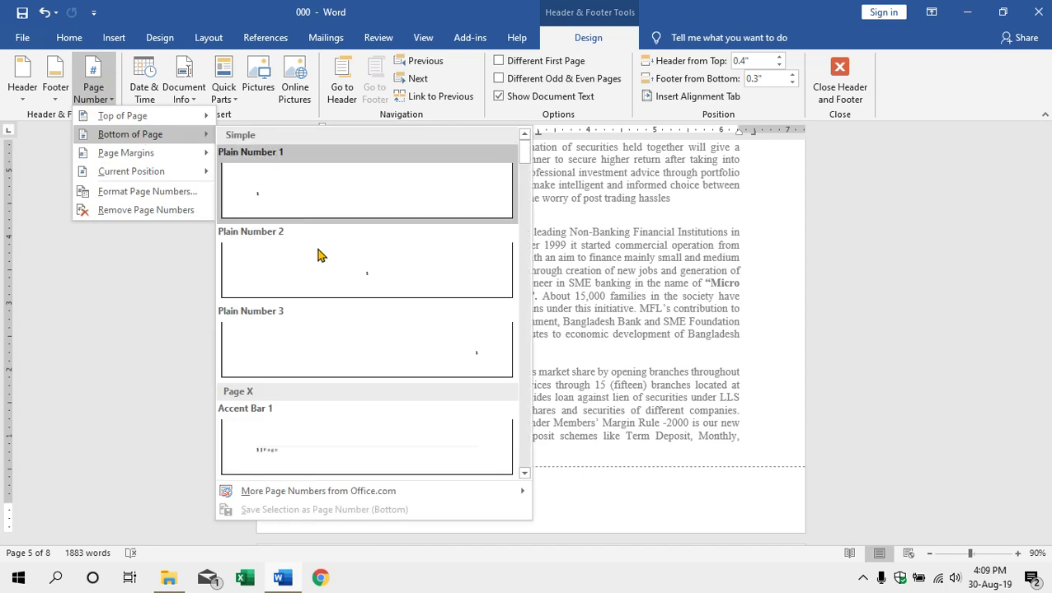
pyautogui.click(61, 104)
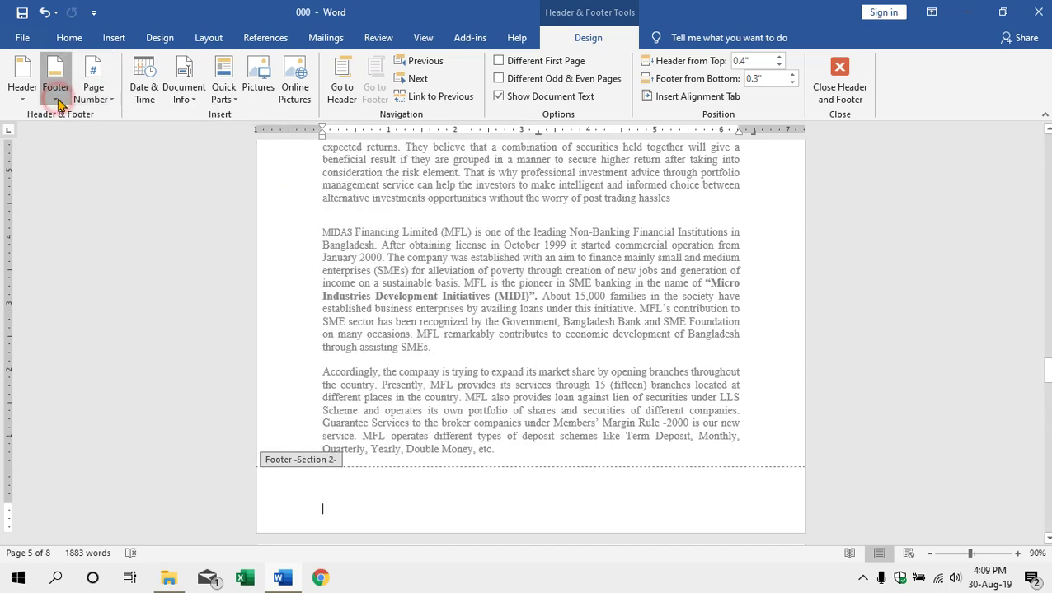
pyautogui.click(58, 100)
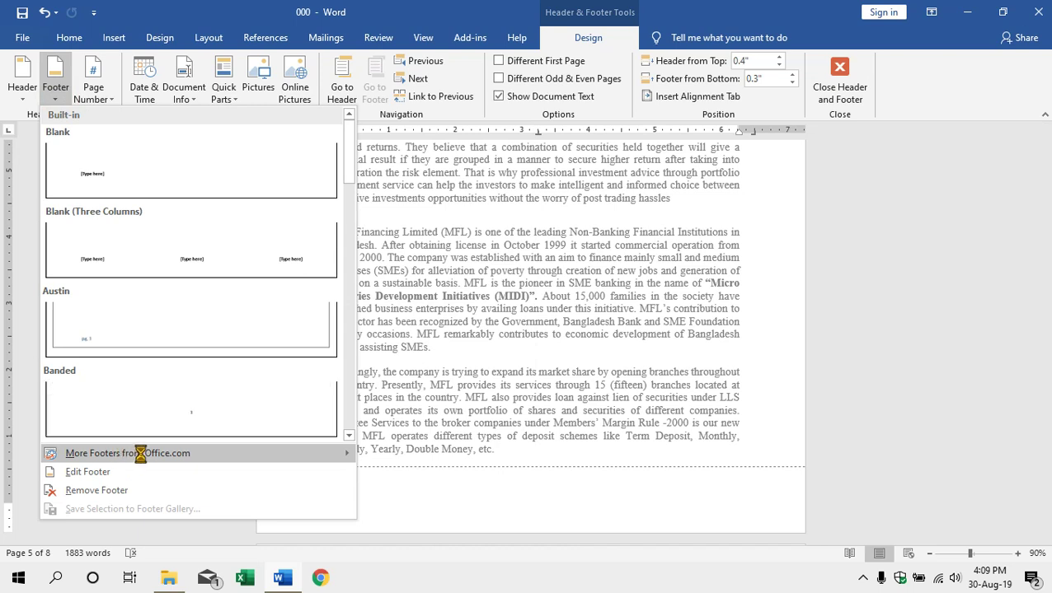
pyautogui.moveTo(267, 462)
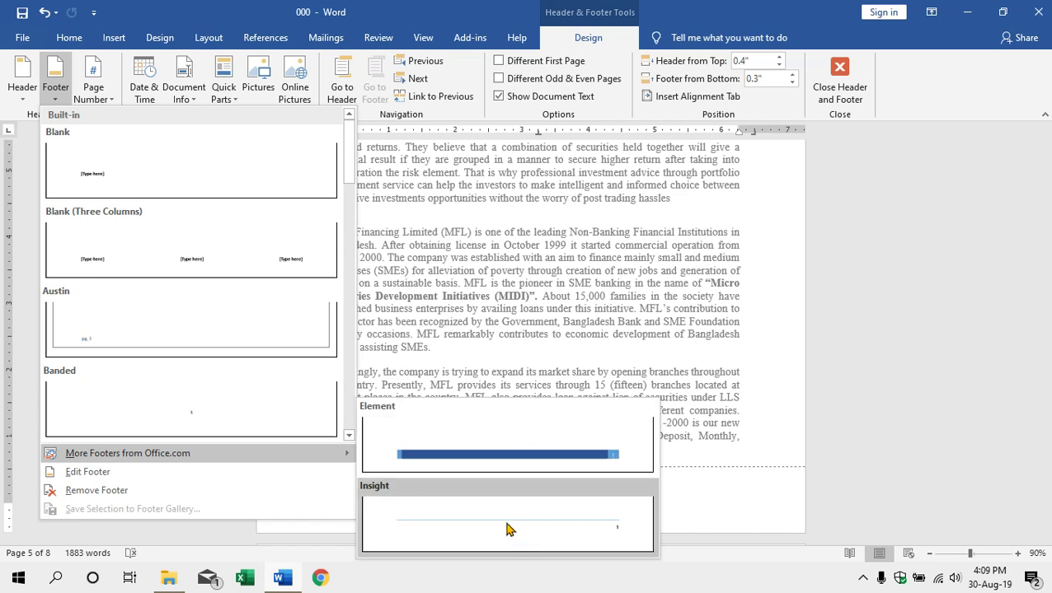
pyautogui.click(483, 459)
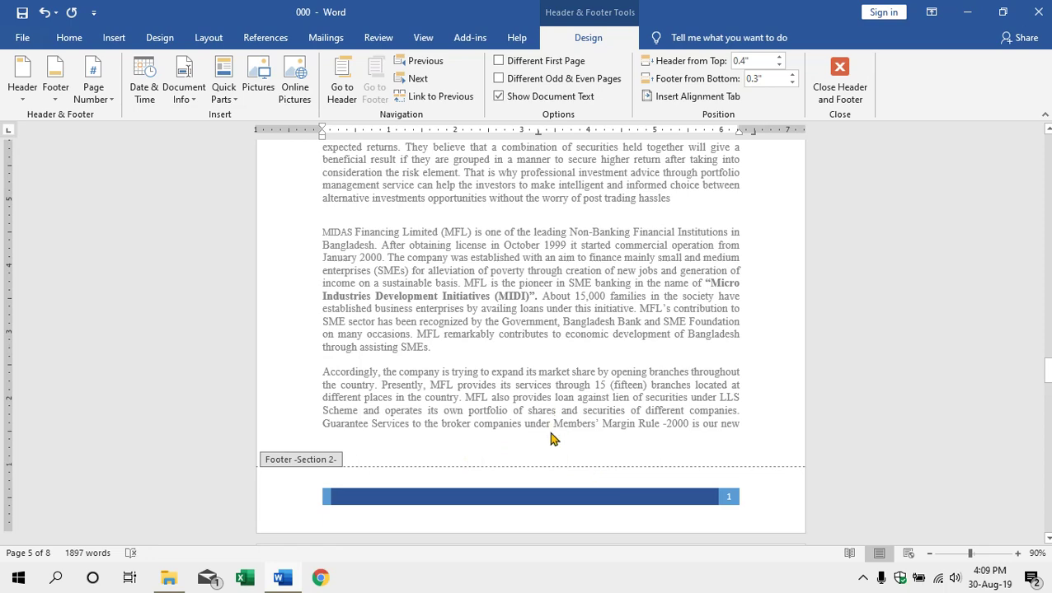
# - Widen the page-number cell of the Section 2 footer bar on Chapter-01's first page to about 2.5 inches
pyautogui.scroll(-15, 546, 441)
pyautogui.scroll(-10, 543, 448)
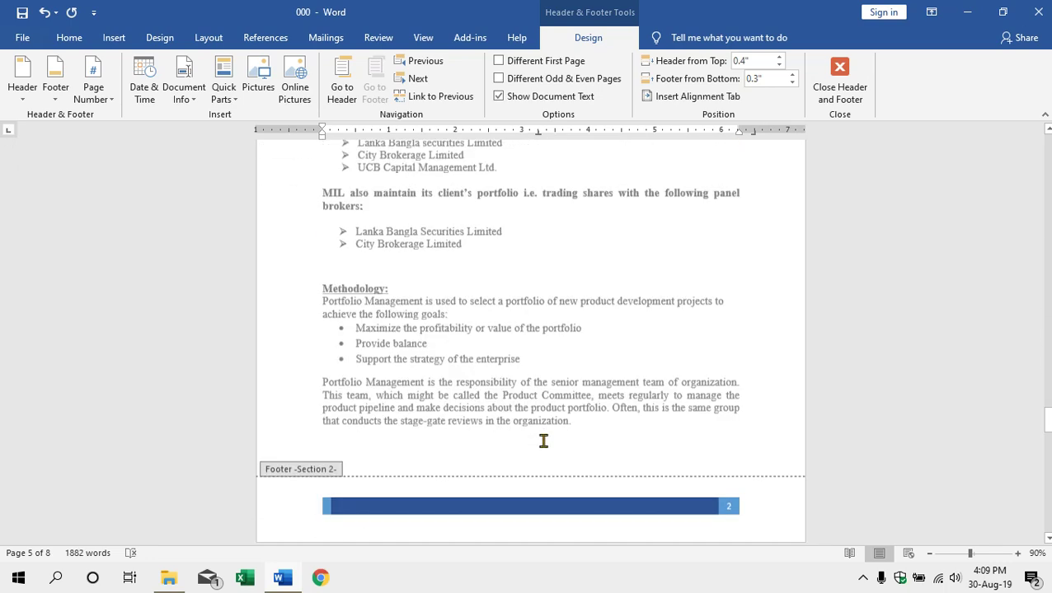
pyautogui.scroll(4, 546, 432)
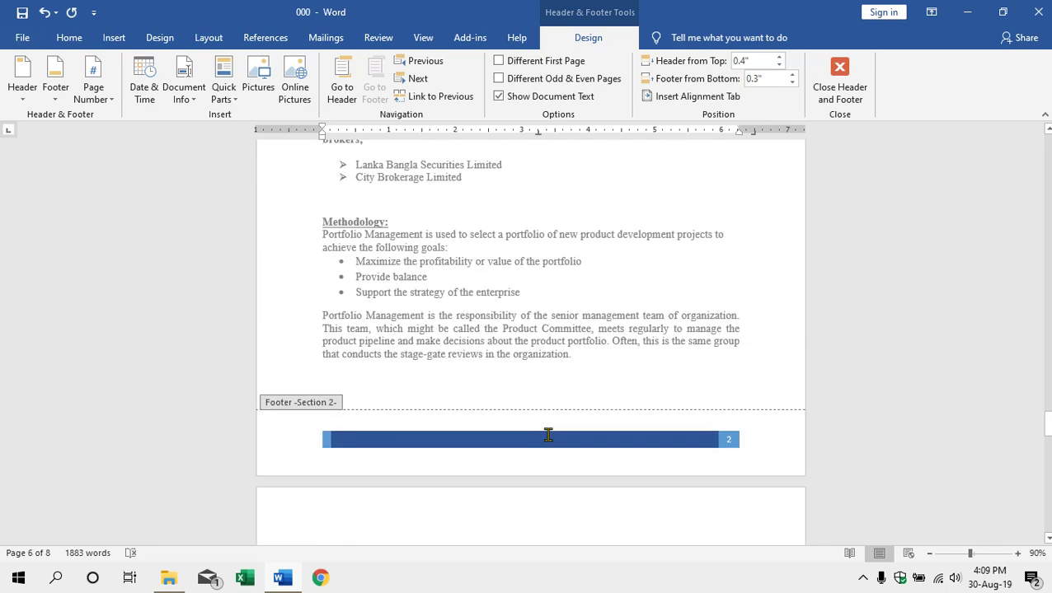
pyautogui.scroll(20, 538, 440)
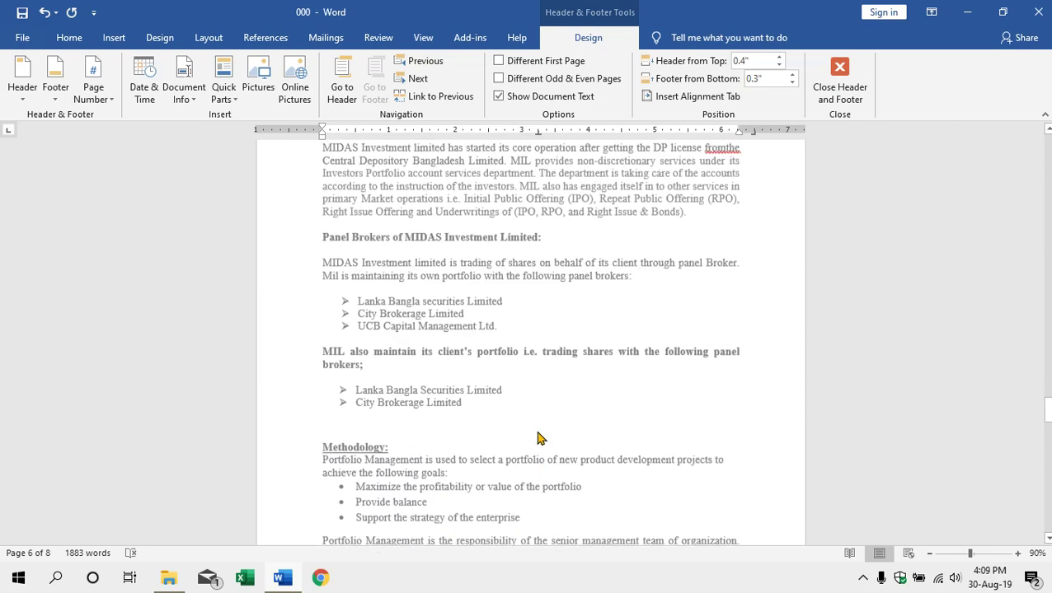
pyautogui.click(524, 235)
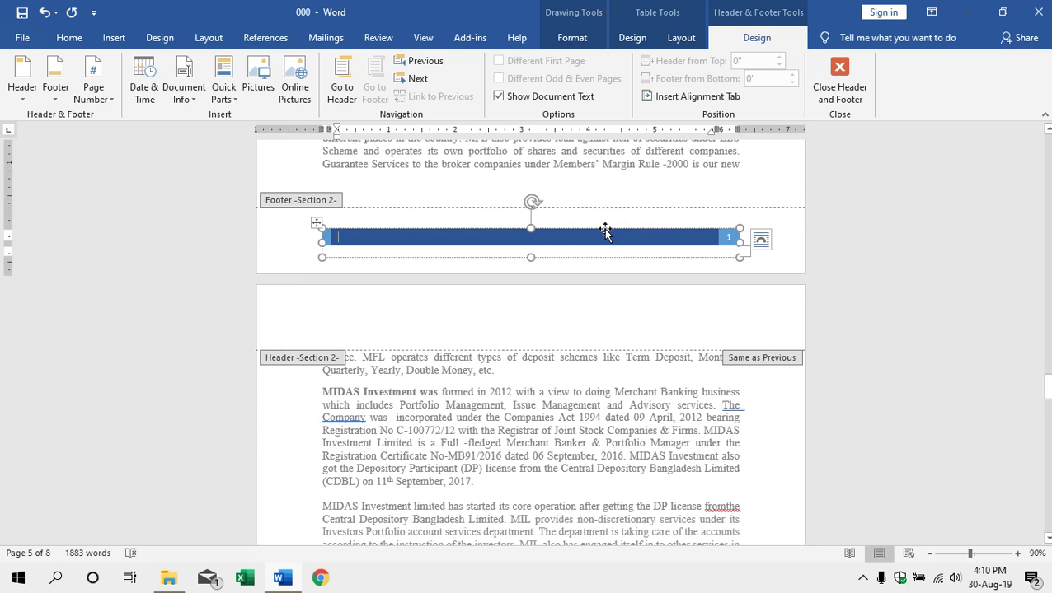
pyautogui.click(586, 245)
pyautogui.click(582, 243)
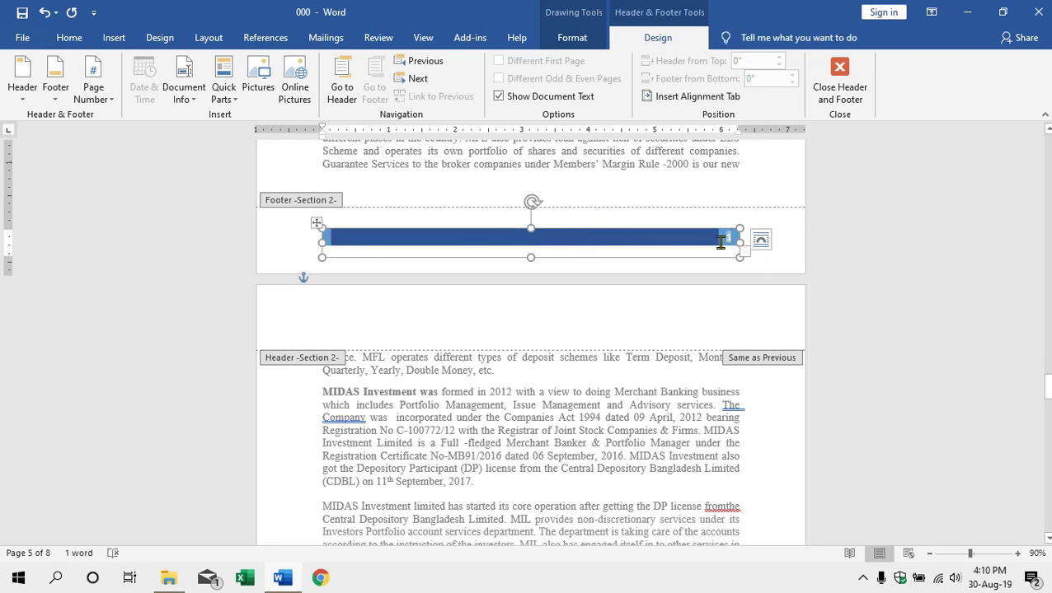
pyautogui.moveTo(717, 238); pyautogui.dragTo(576, 252)
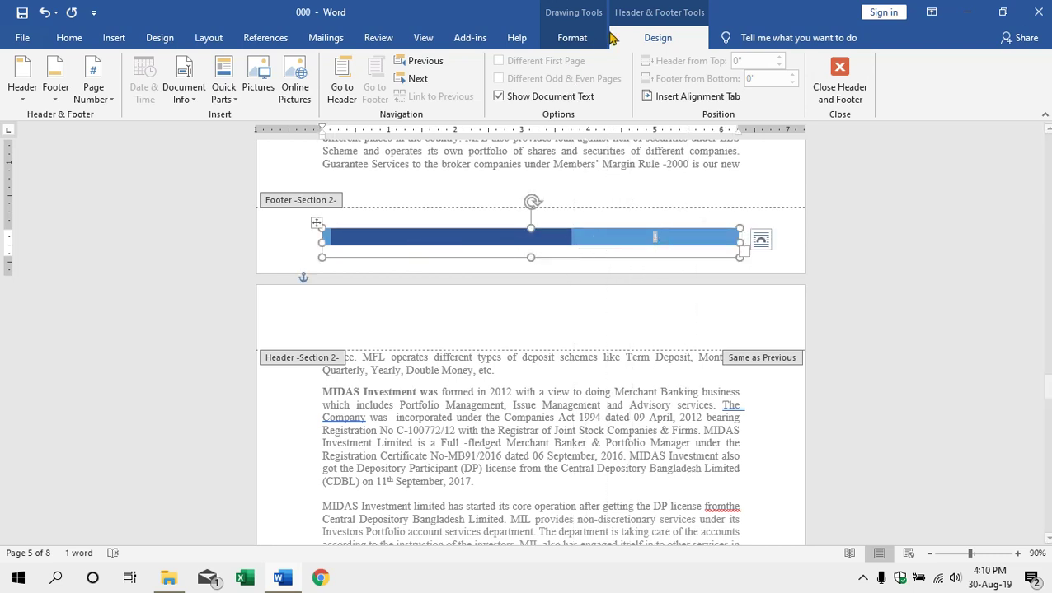
# - Fill the shape behind the Section 2 footer bar with solid orange
pyautogui.click(583, 37)
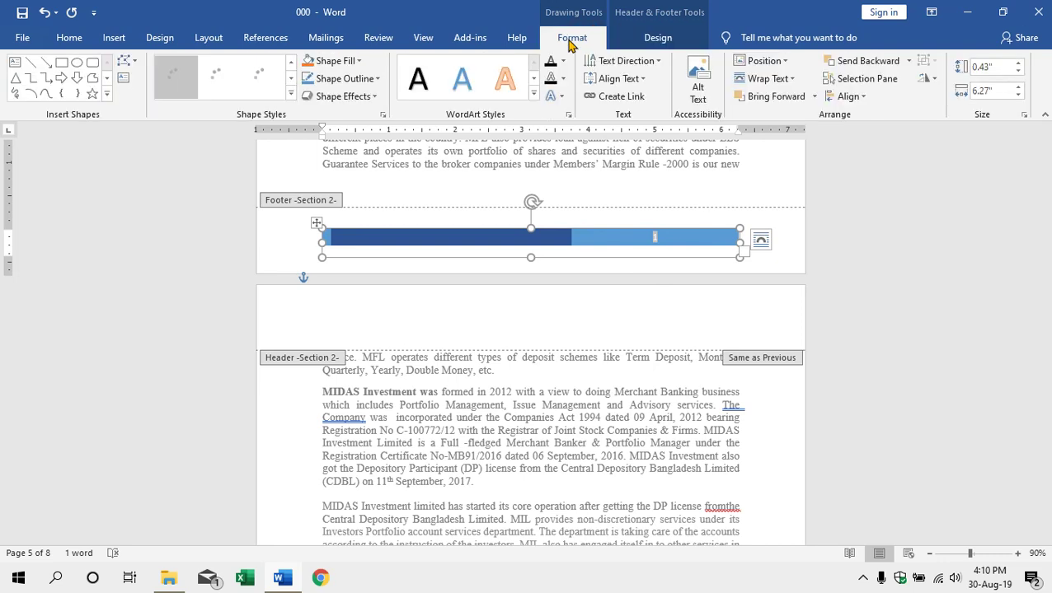
pyautogui.click(338, 64)
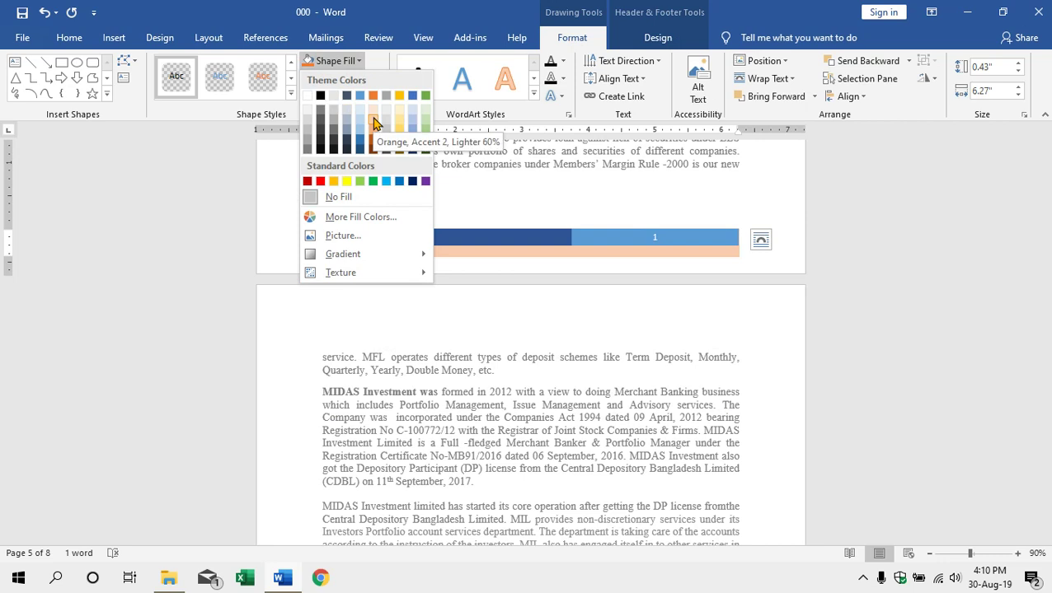
pyautogui.click(518, 229)
pyautogui.click(334, 237)
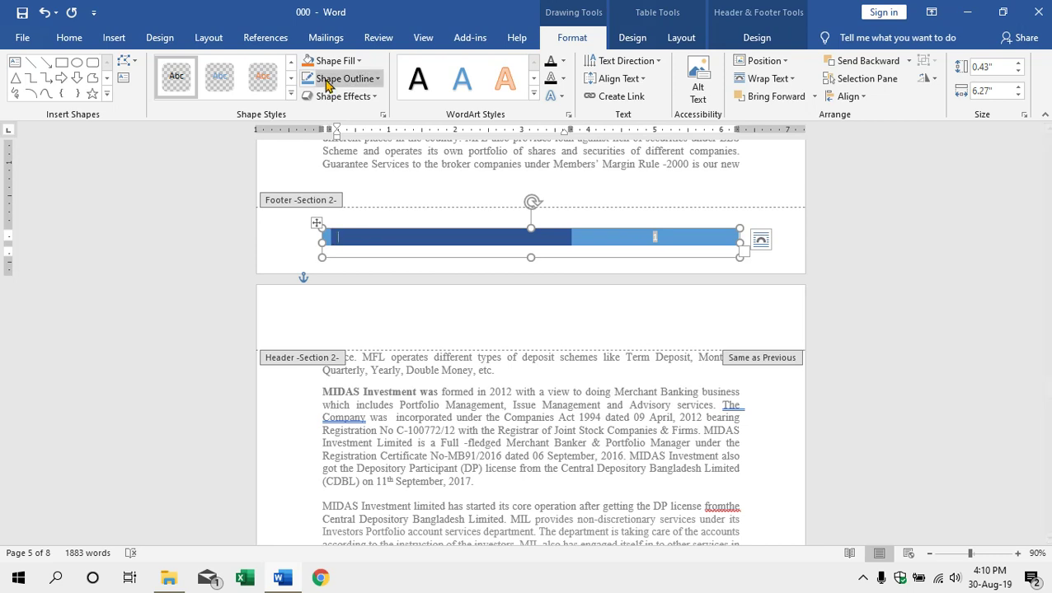
pyautogui.click(346, 64)
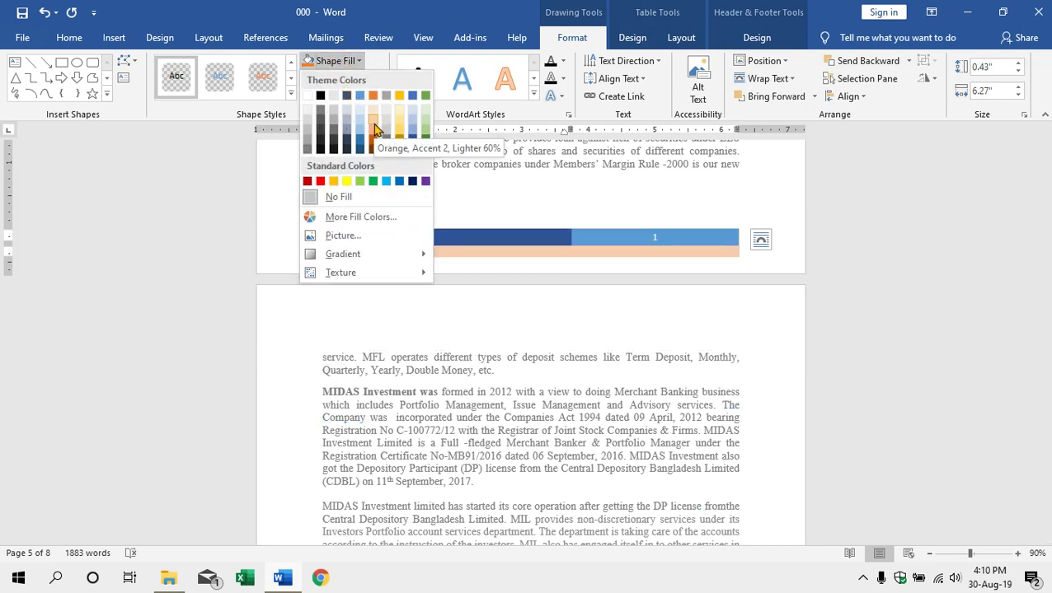
pyautogui.click(507, 241)
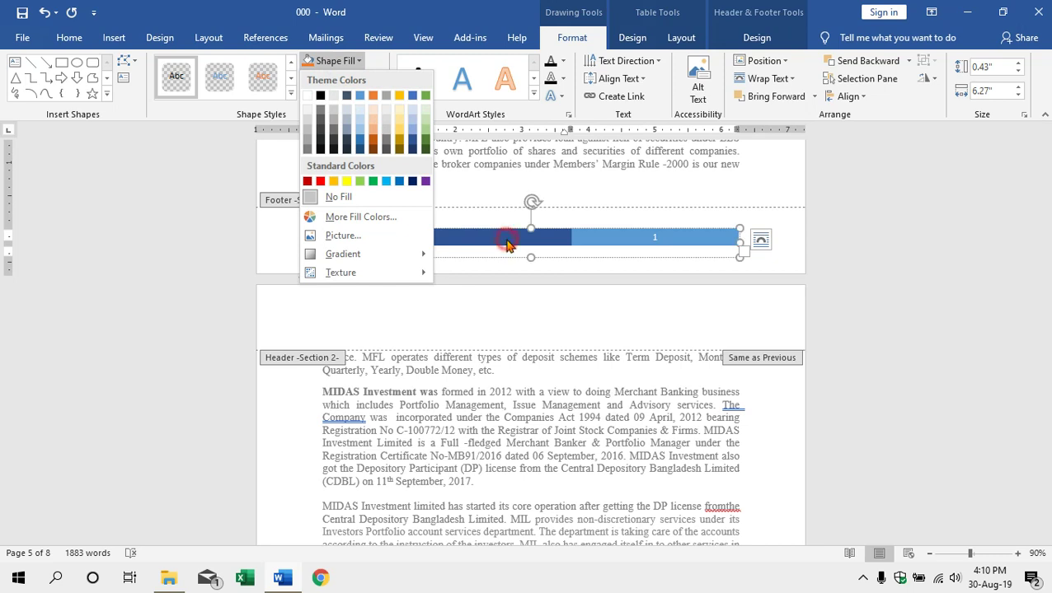
pyautogui.click(579, 238)
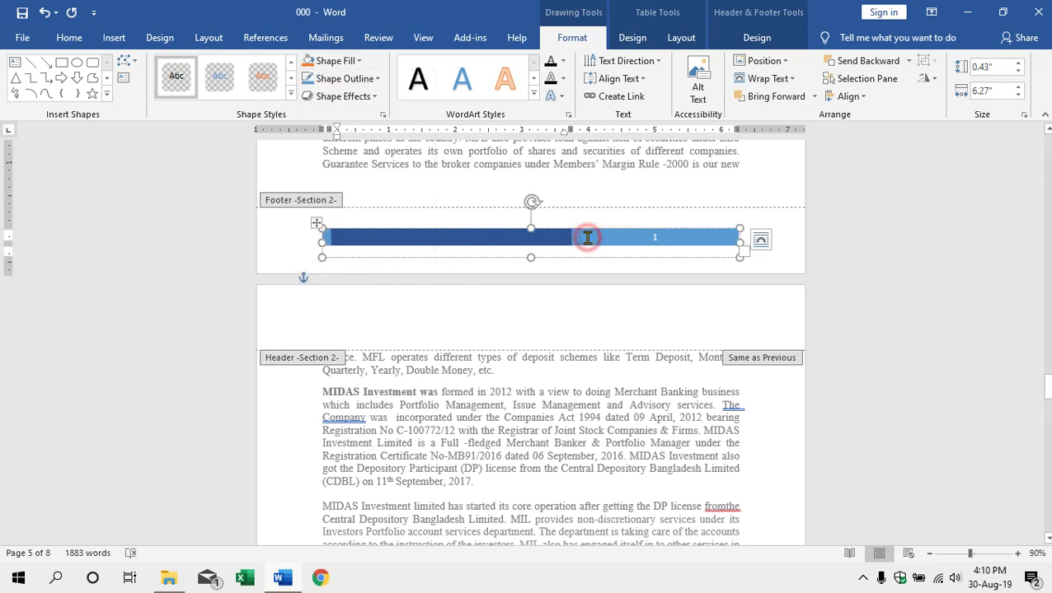
pyautogui.click(336, 237)
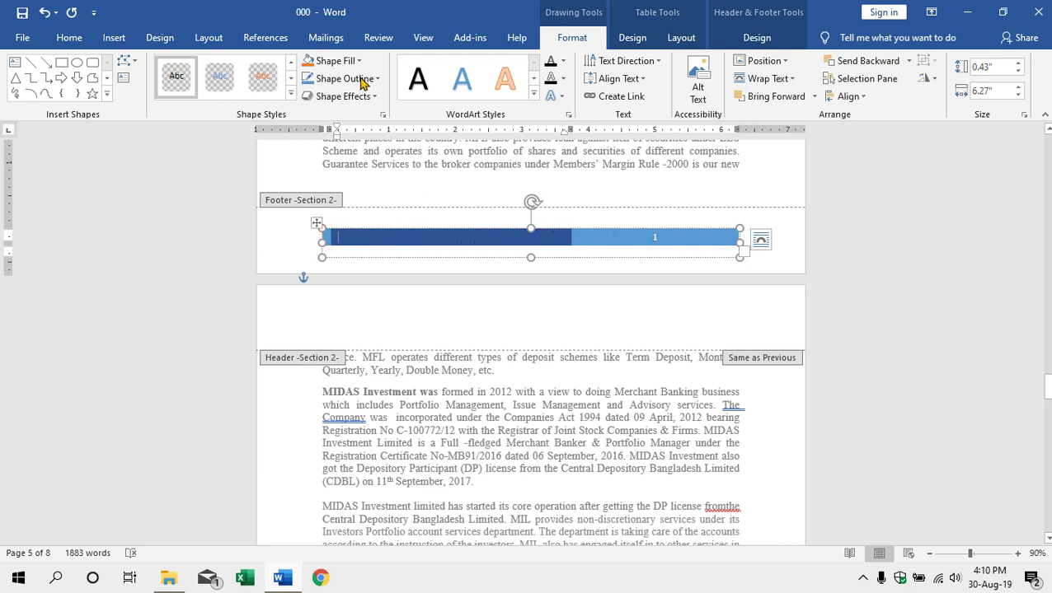
pyautogui.click(307, 66)
# - Set the fill of the shape behind the Section 2 footer bar to the light gold theme colour
pyautogui.click(612, 237)
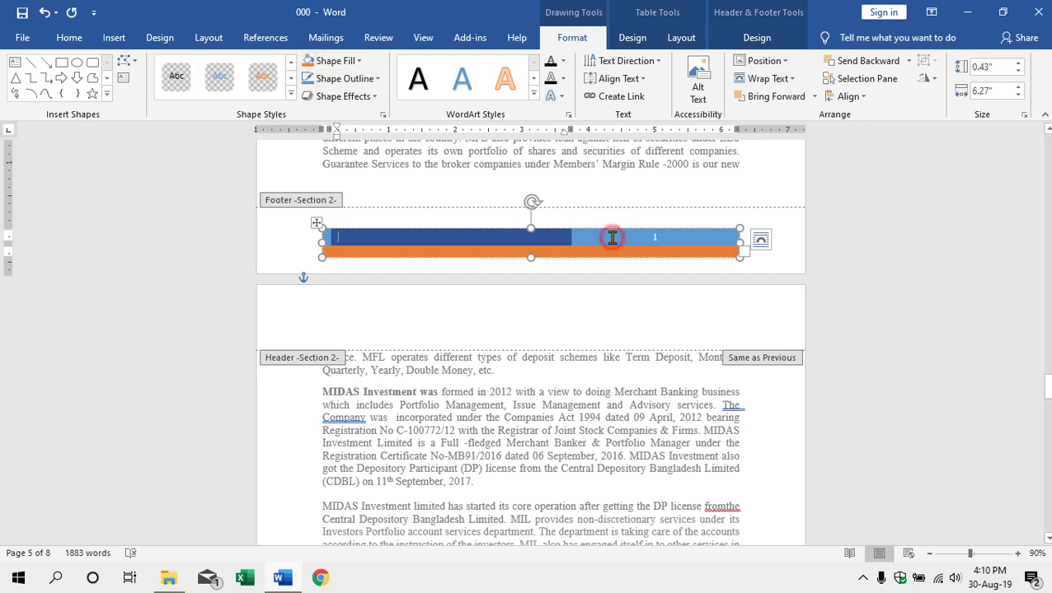
pyautogui.click(612, 237)
pyautogui.click(335, 69)
pyautogui.click(353, 62)
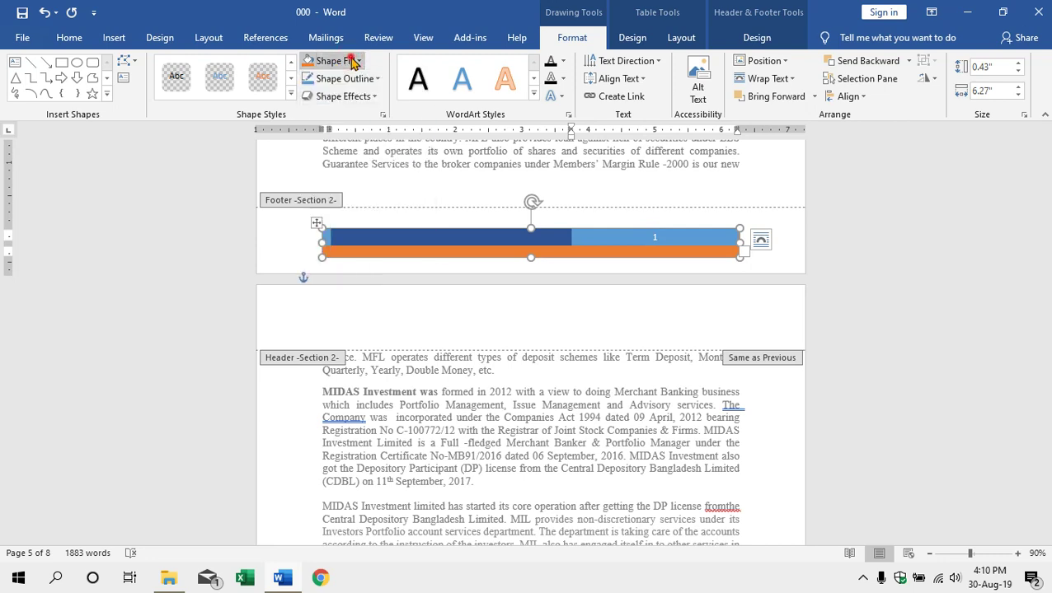
pyautogui.click(357, 62)
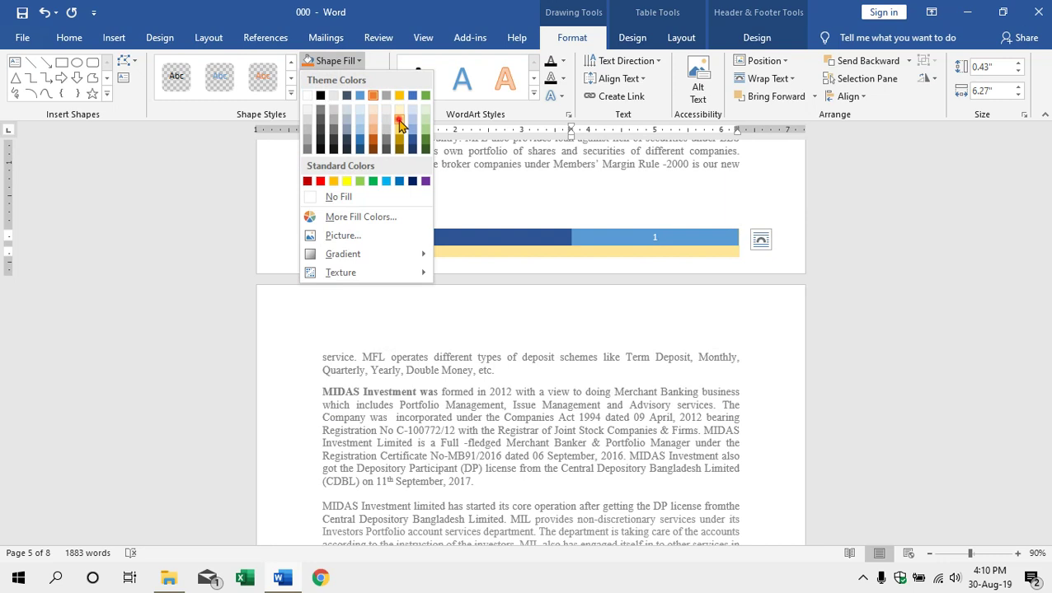
pyautogui.click(399, 122)
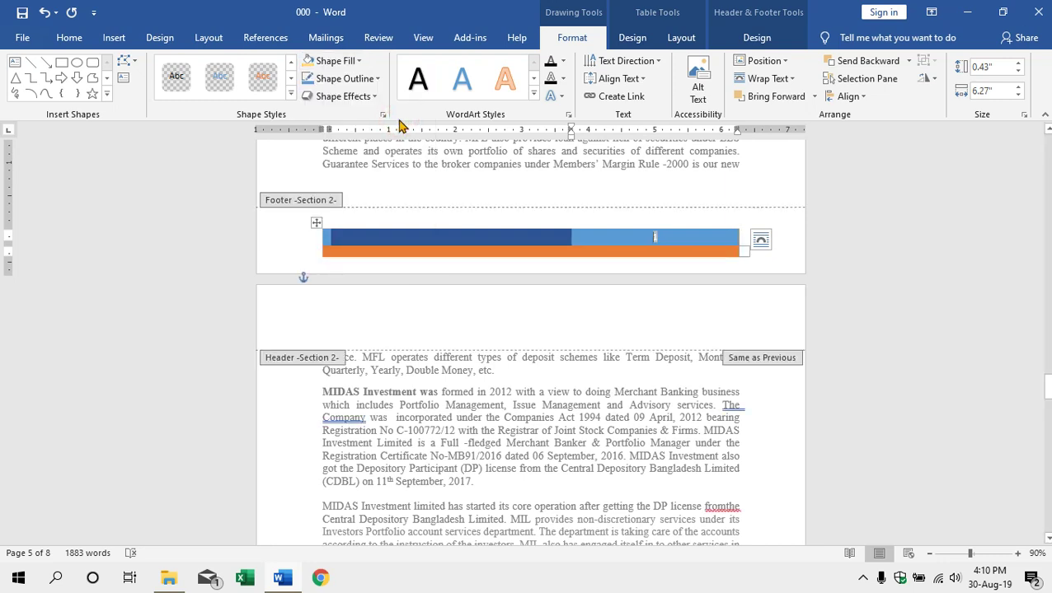
# - Widen the footer bar's first cell to about 1.1 inches, change the surrounding shape to an oval, and return to the body text
pyautogui.click(418, 233)
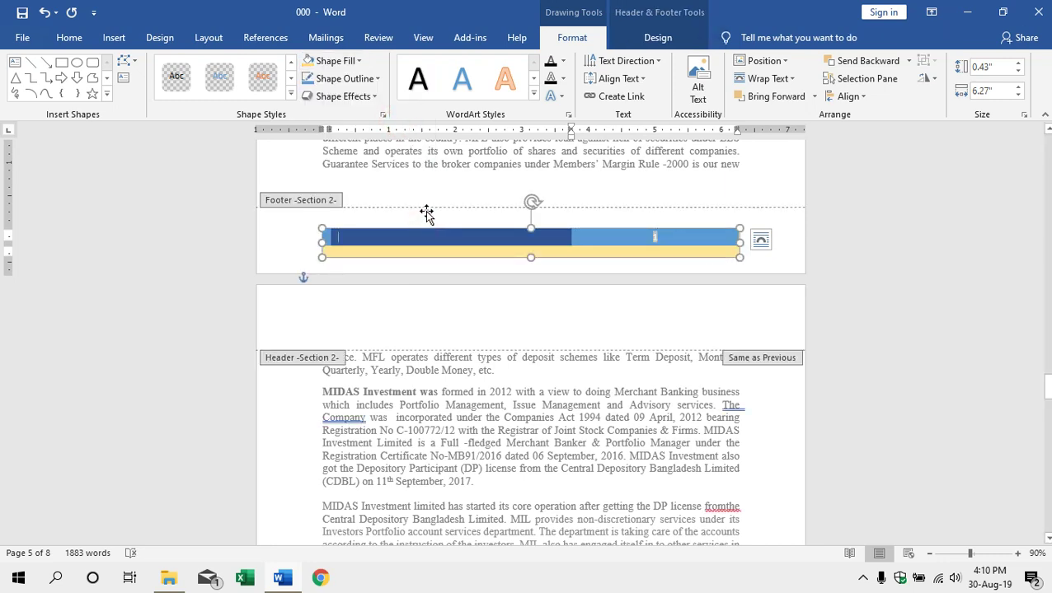
pyautogui.moveTo(330, 237); pyautogui.dragTo(397, 238)
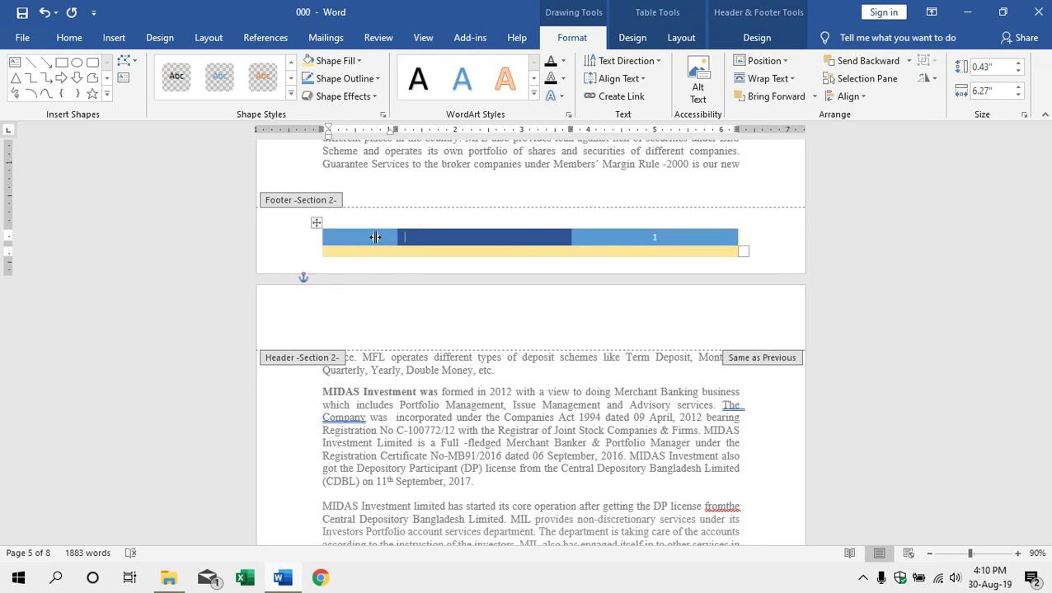
pyautogui.click(315, 225)
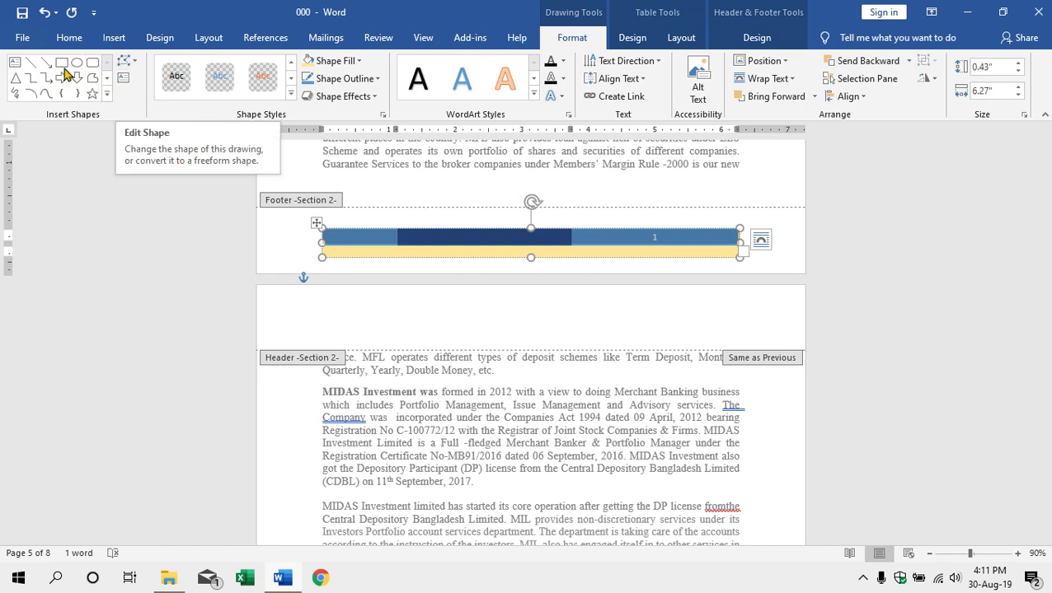
pyautogui.click(135, 66)
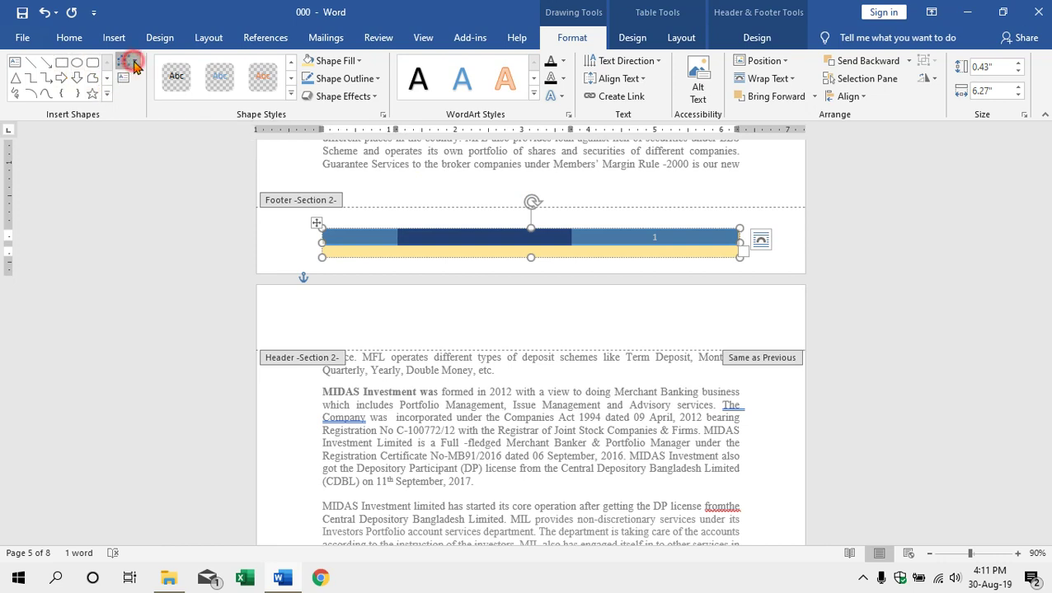
pyautogui.moveTo(153, 87)
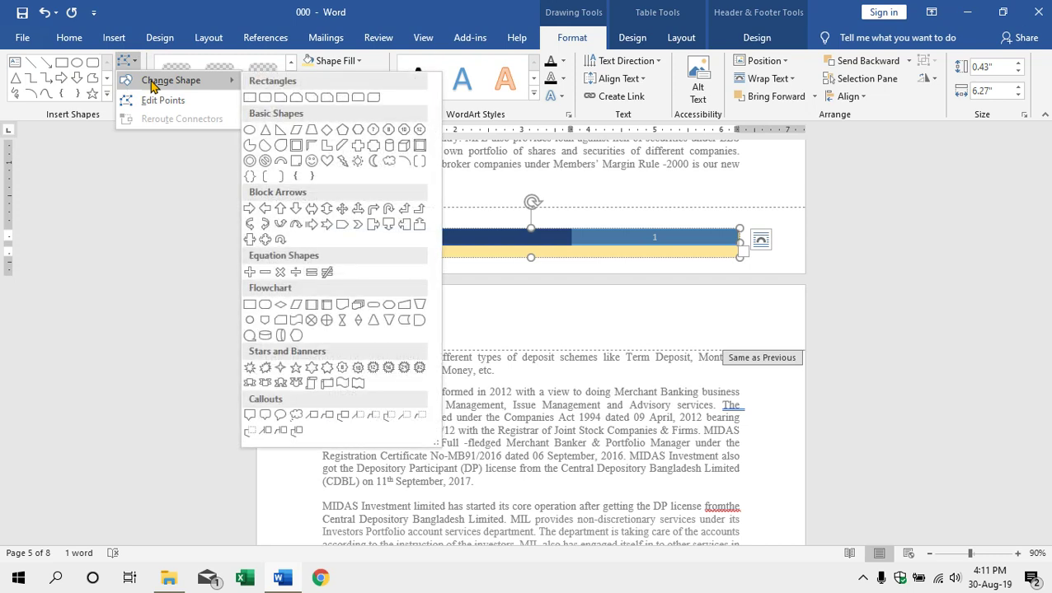
pyautogui.click(253, 133)
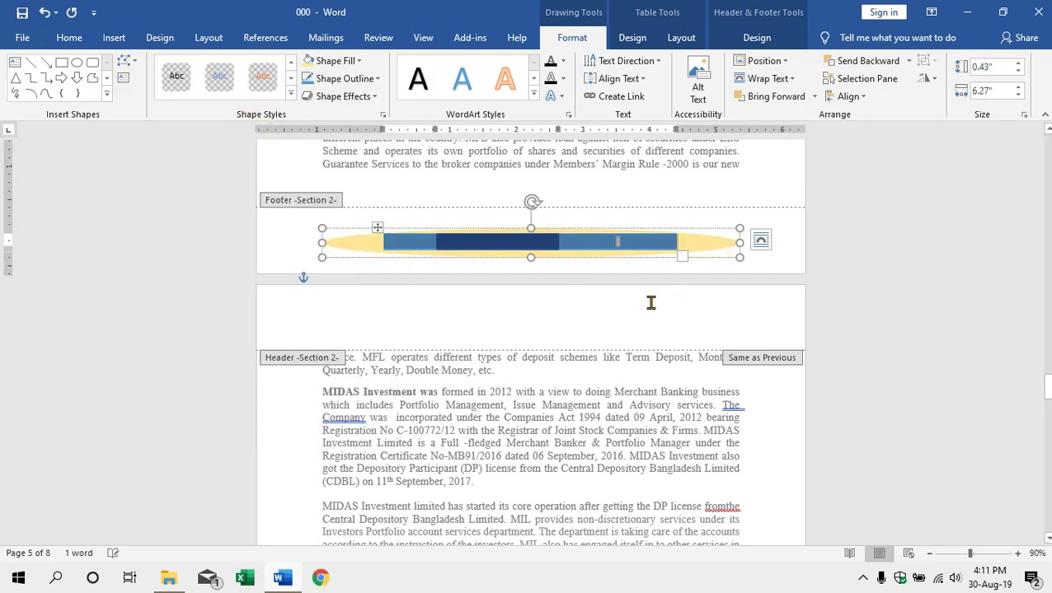
pyautogui.doubleClick(619, 197)
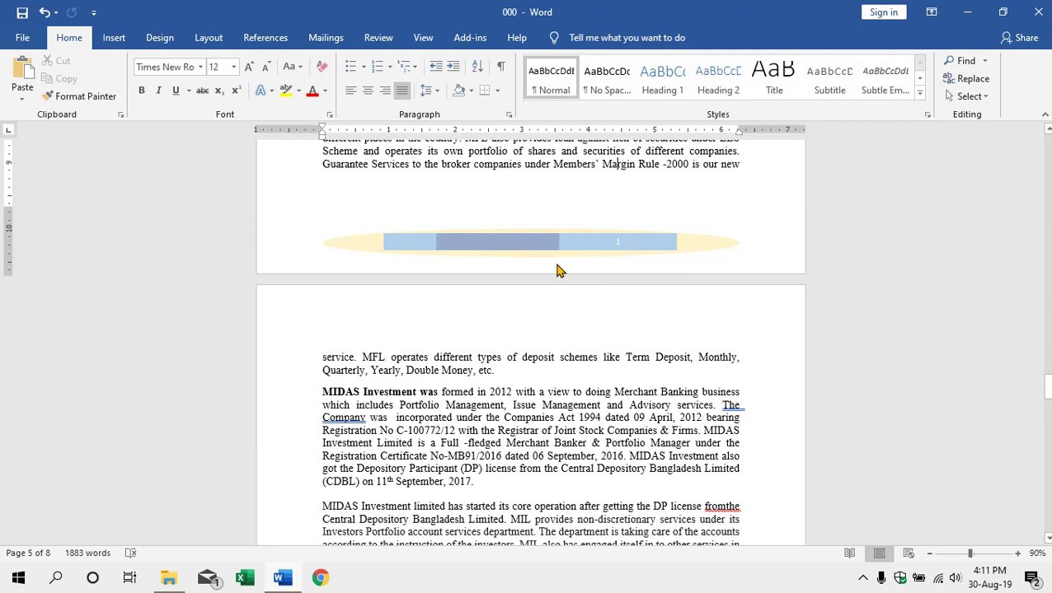
# - Recolour the Section 2 footer's page number on the second numbered page, trying red before settling on yellow text, and return to the body text
pyautogui.scroll(-10, 557, 269)
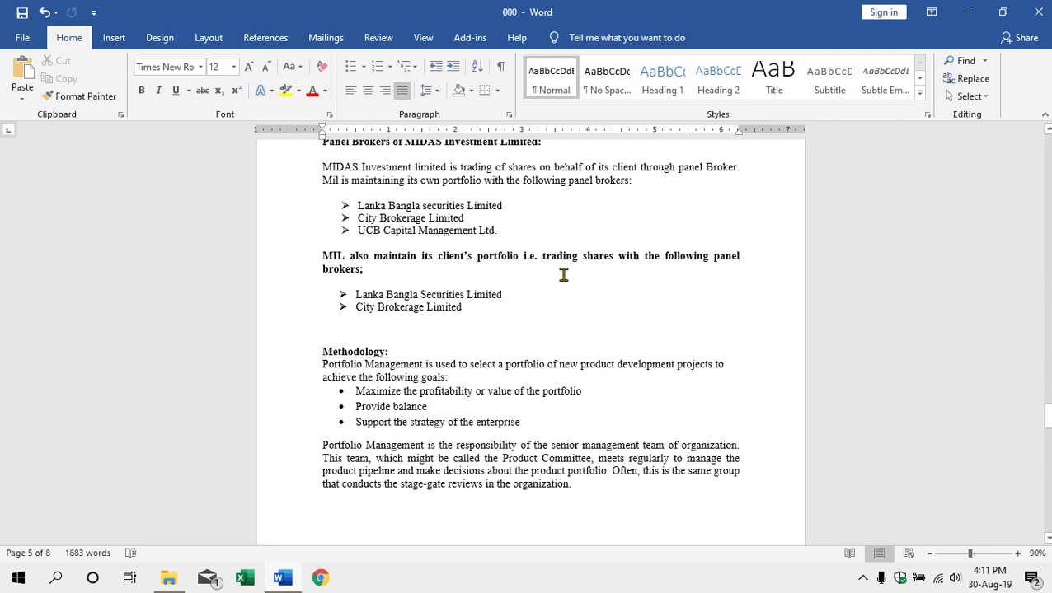
pyautogui.scroll(-10, 564, 276)
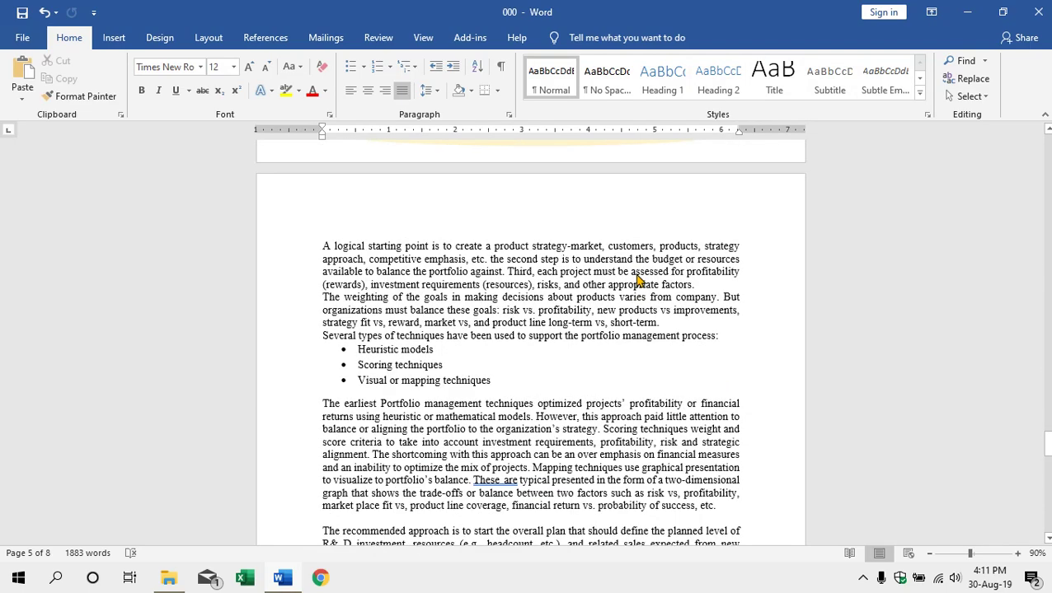
pyautogui.scroll(2, 633, 252)
pyautogui.doubleClick(623, 220)
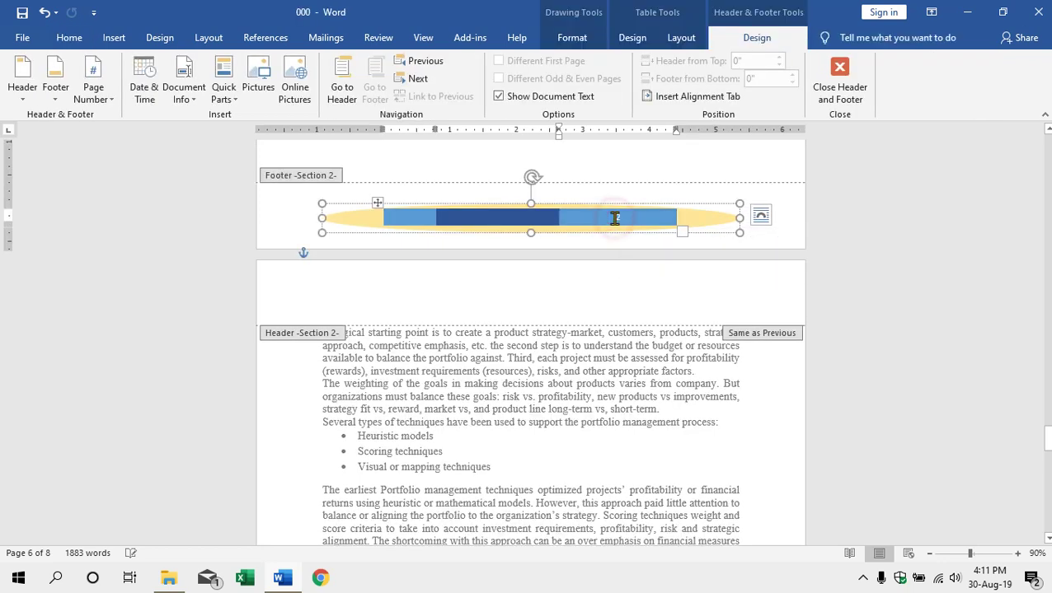
pyautogui.doubleClick(612, 217)
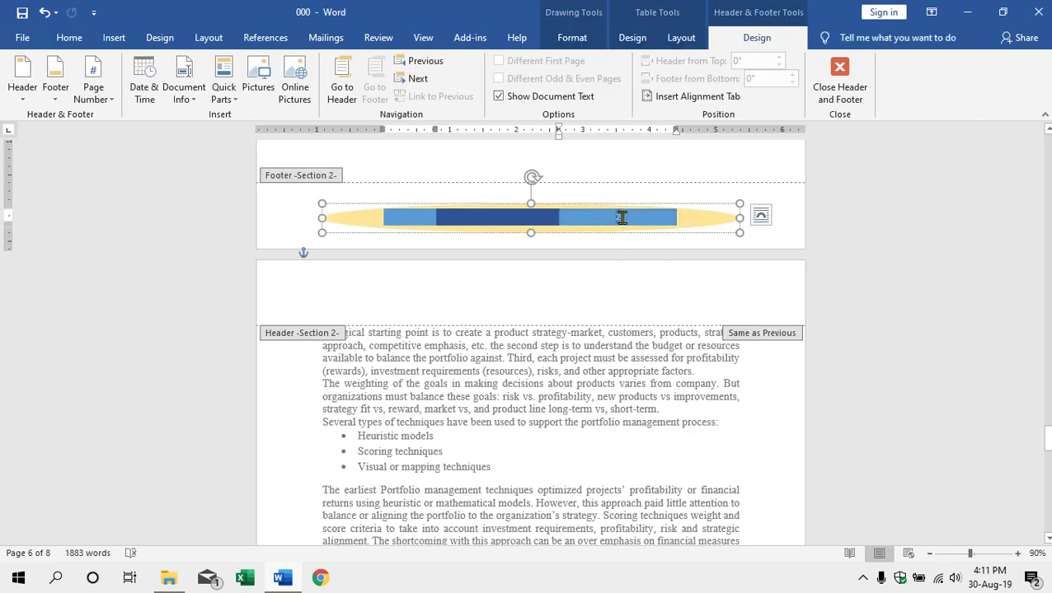
pyautogui.click(632, 38)
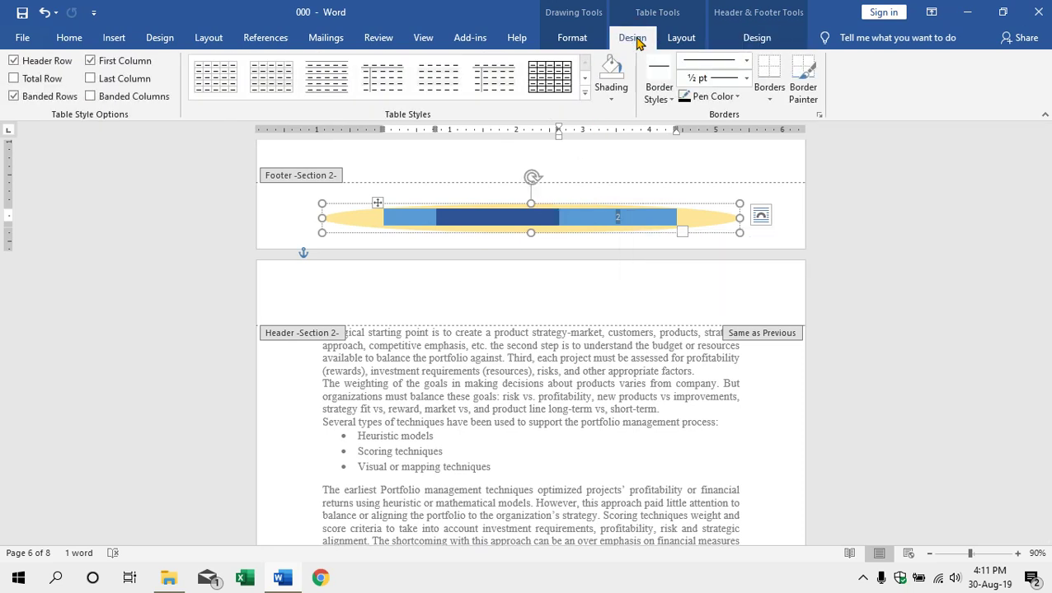
pyautogui.click(581, 38)
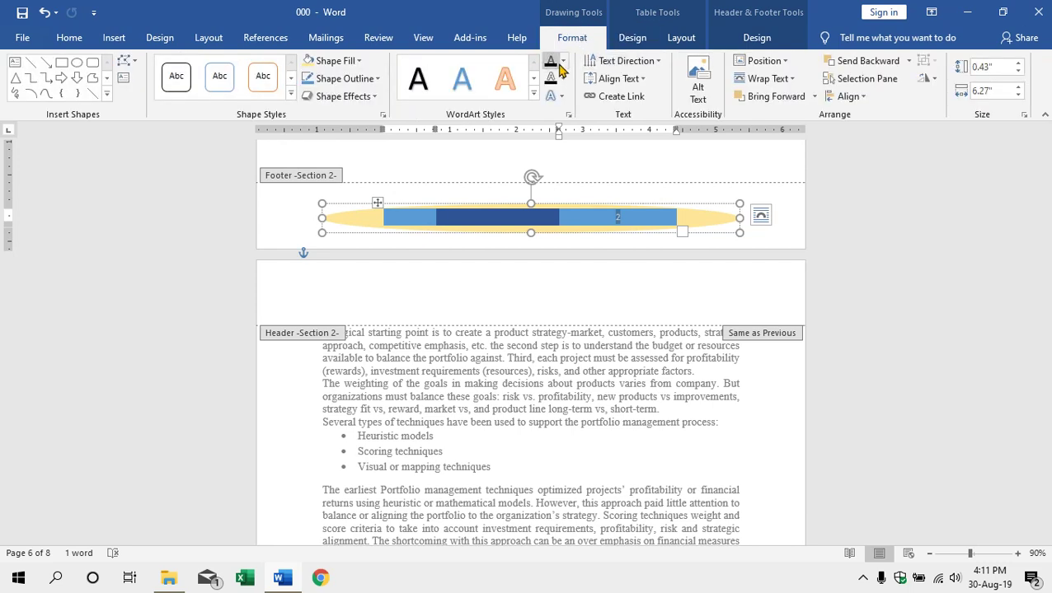
pyautogui.click(564, 61)
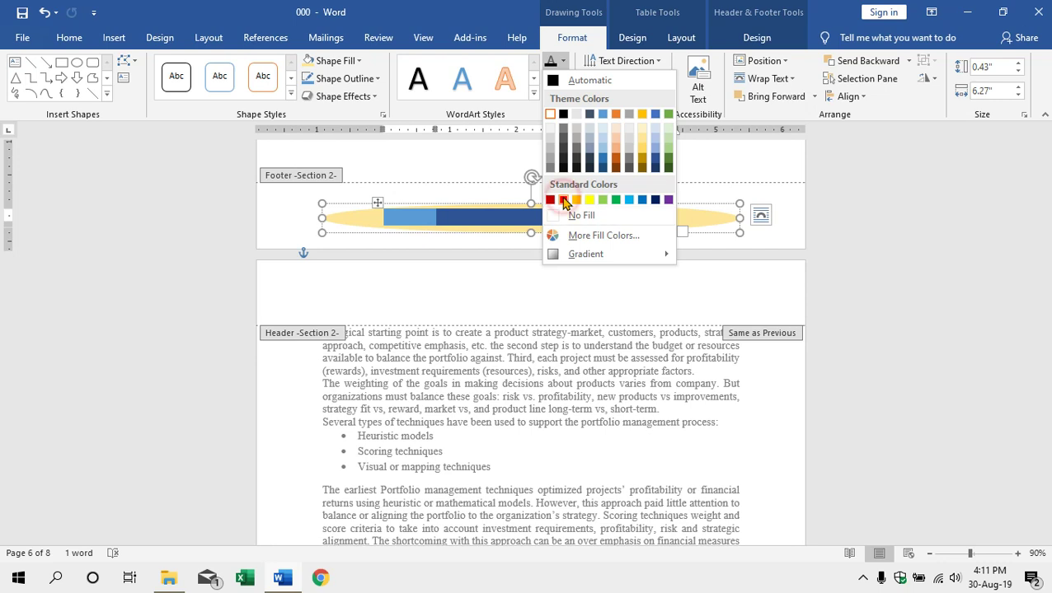
pyautogui.click(564, 200)
pyautogui.press('Escape')
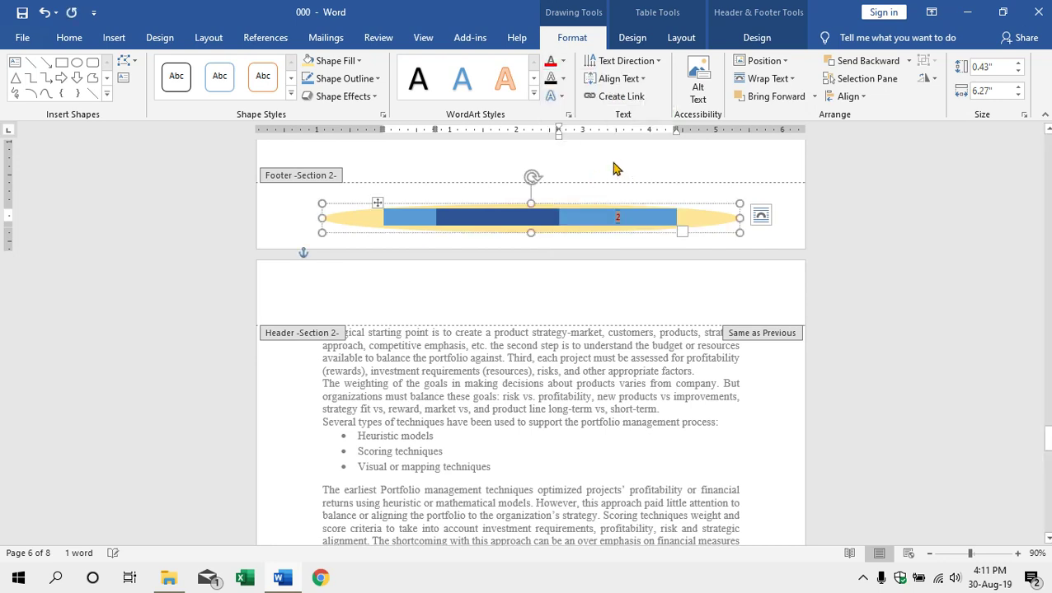
pyautogui.click(563, 62)
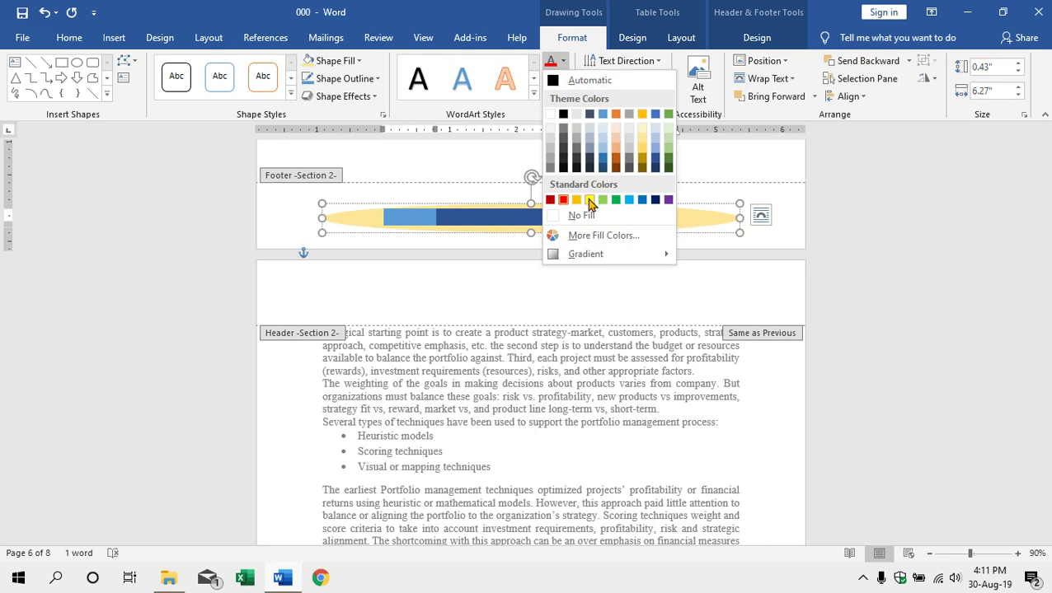
pyautogui.click(590, 199)
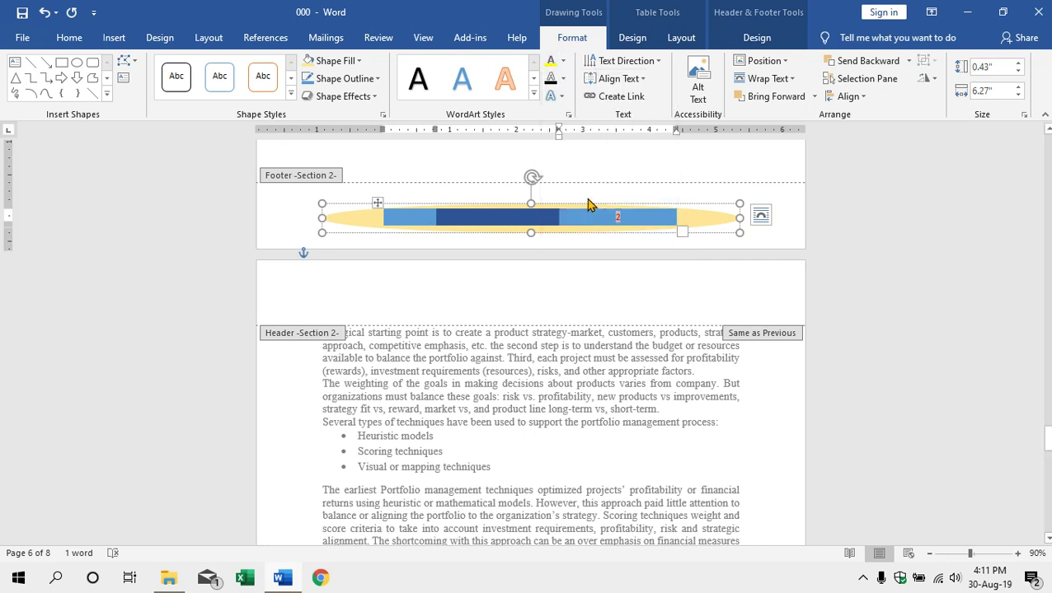
pyautogui.doubleClick(615, 168)
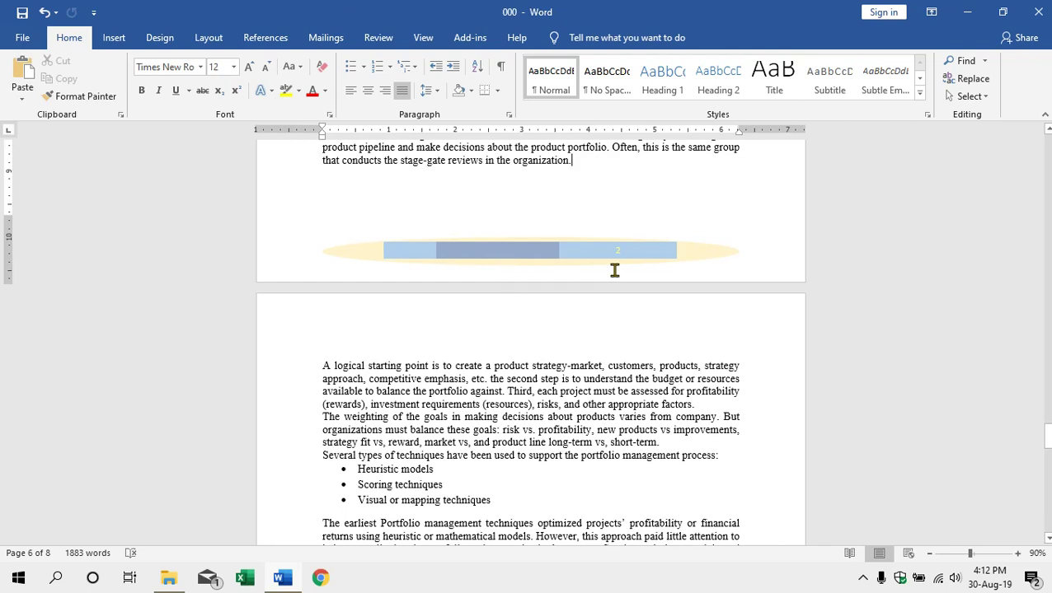
# - Replace the customised Section 2 footer on the Chapter-01 page with the built-in Banded footer and return to the body text
pyautogui.scroll(15, 631, 236)
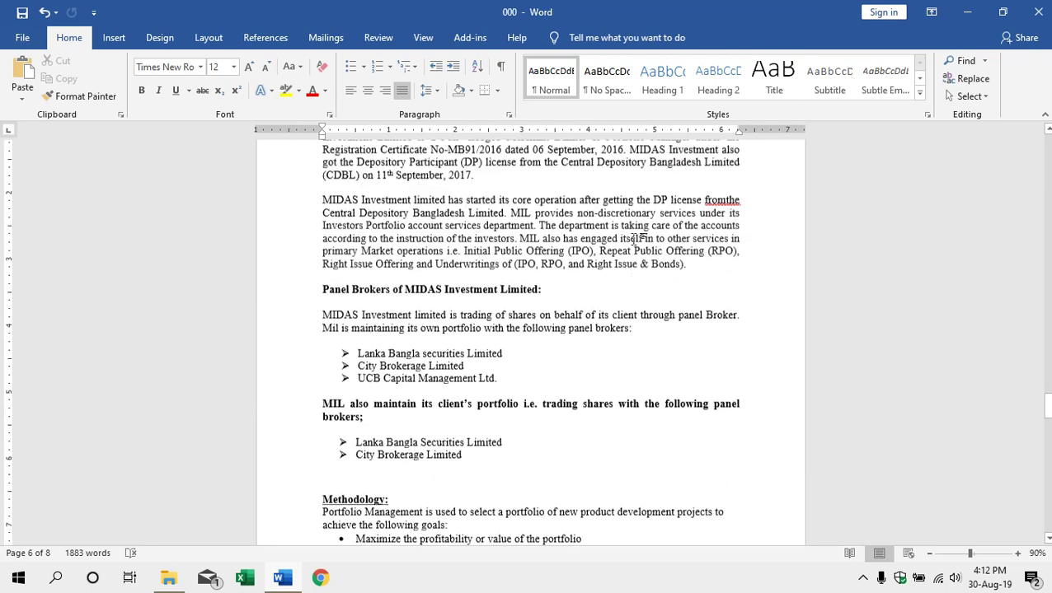
pyautogui.scroll(3, 633, 239)
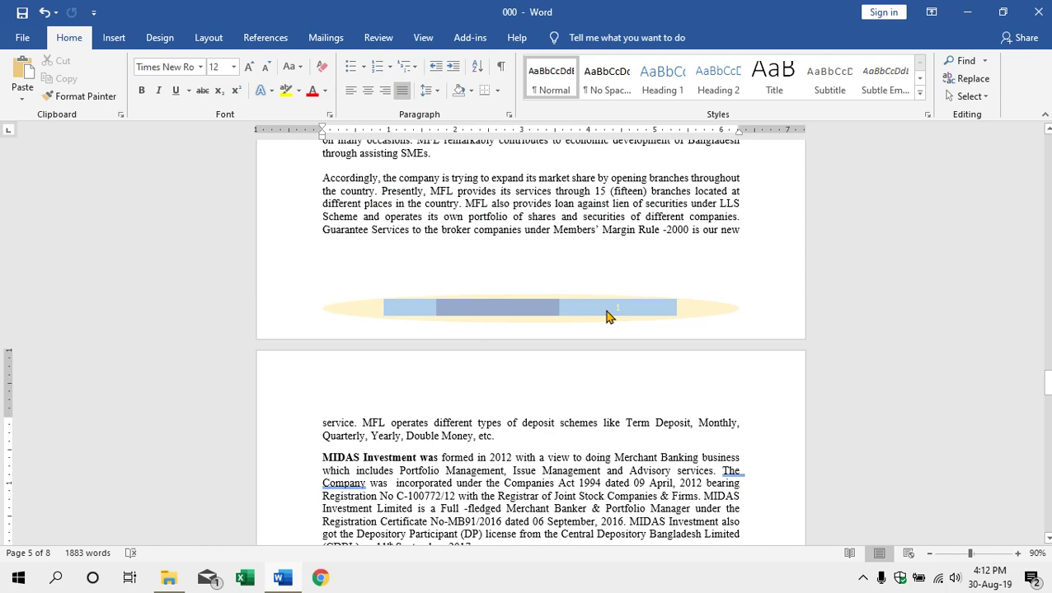
pyautogui.doubleClick(574, 310)
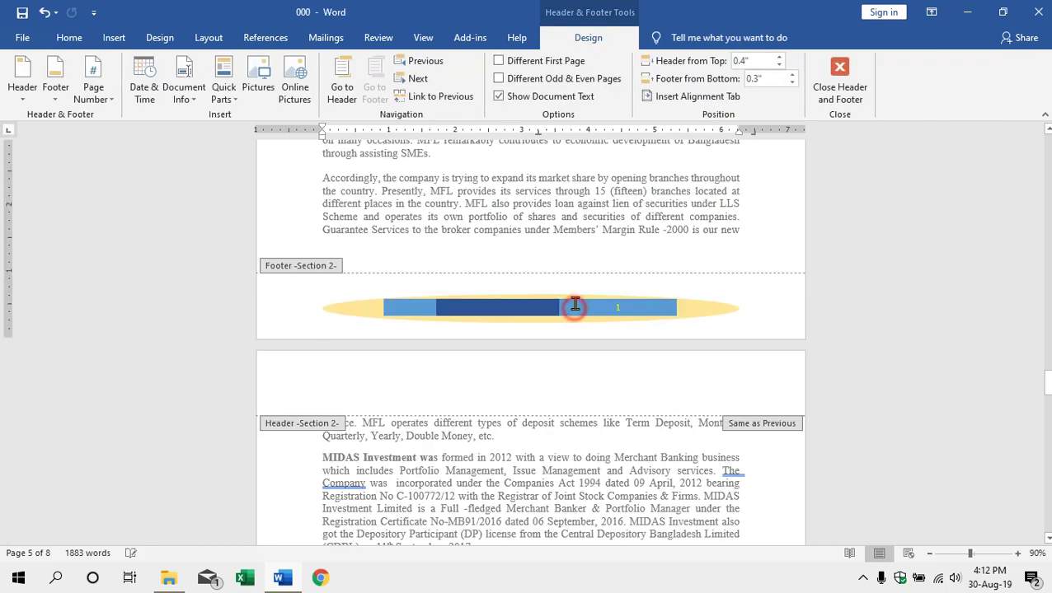
pyautogui.click(574, 306)
pyautogui.click(581, 295)
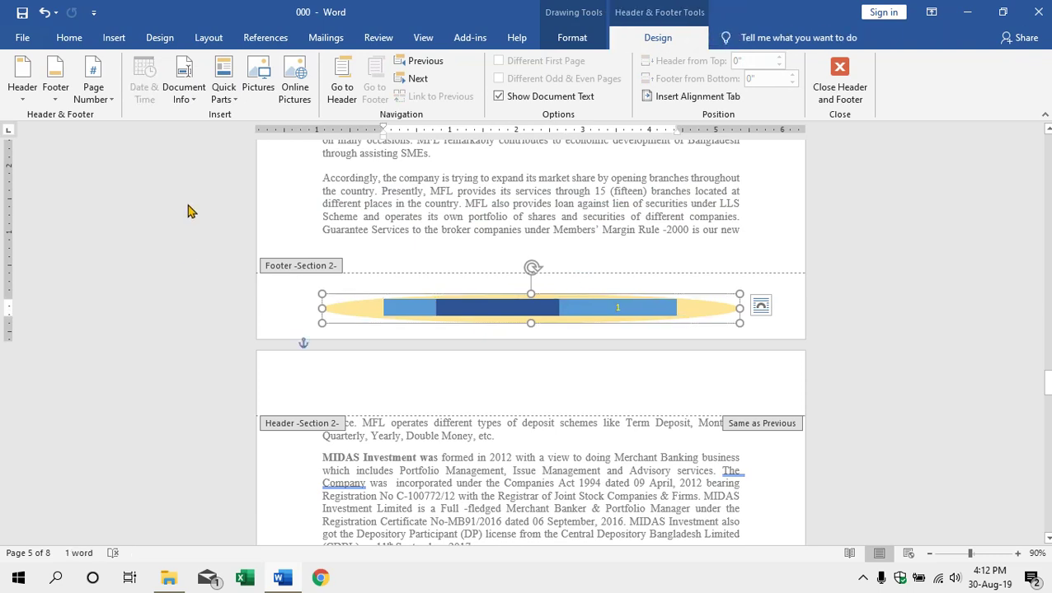
pyautogui.click(54, 97)
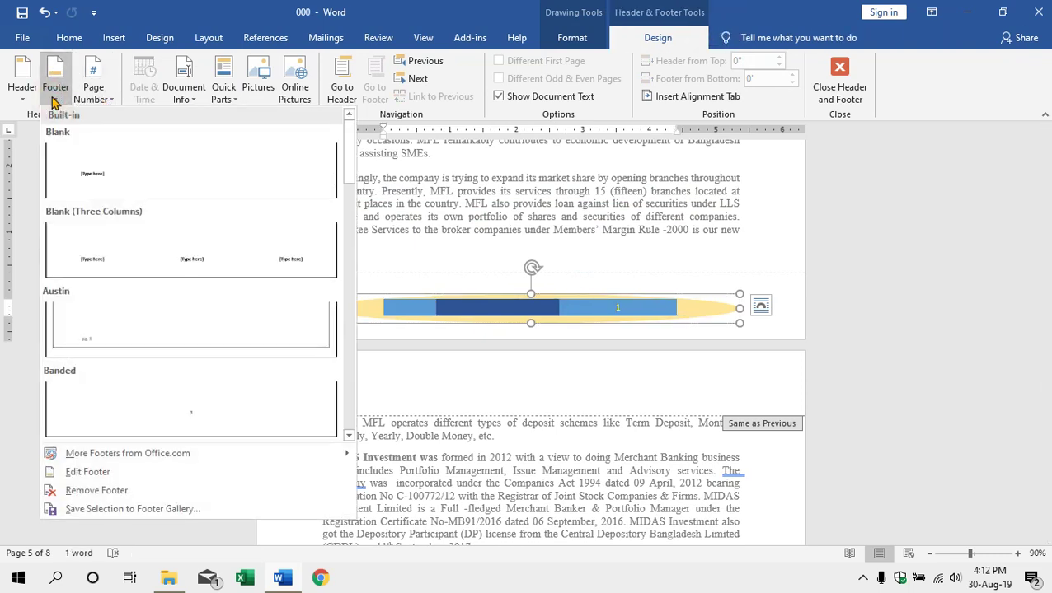
pyautogui.click(206, 412)
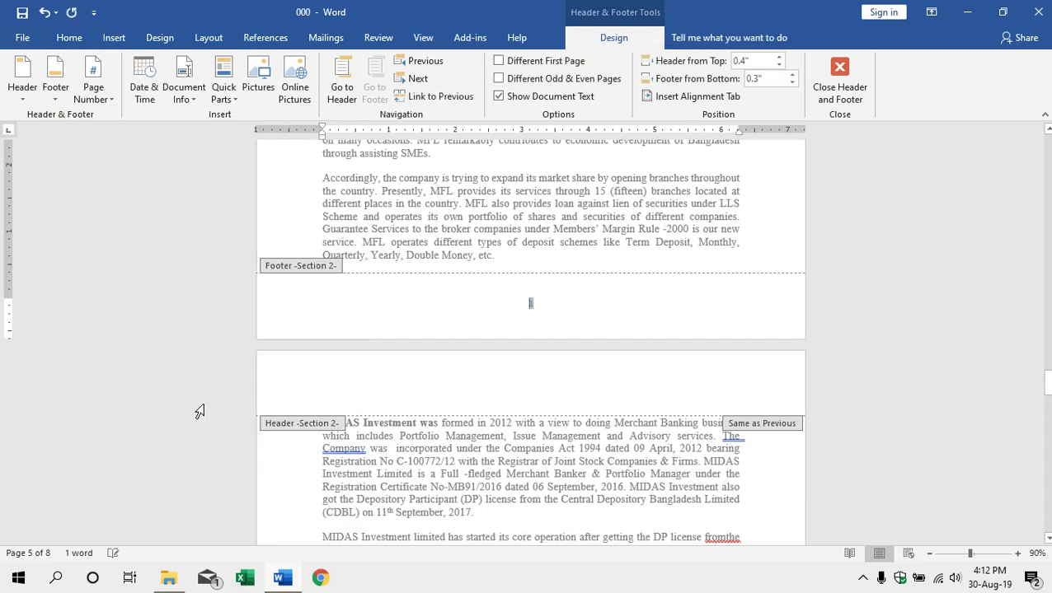
pyautogui.doubleClick(567, 245)
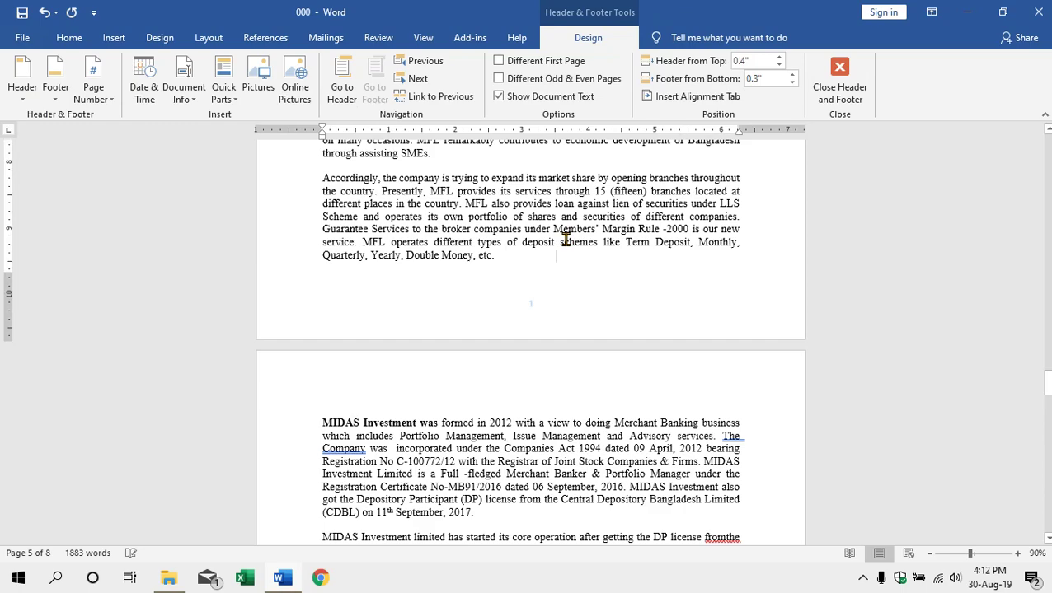
# - Review the page footers in the numbered chapter pages and in the front matter around the table of contents
pyautogui.scroll(-7, 536, 308)
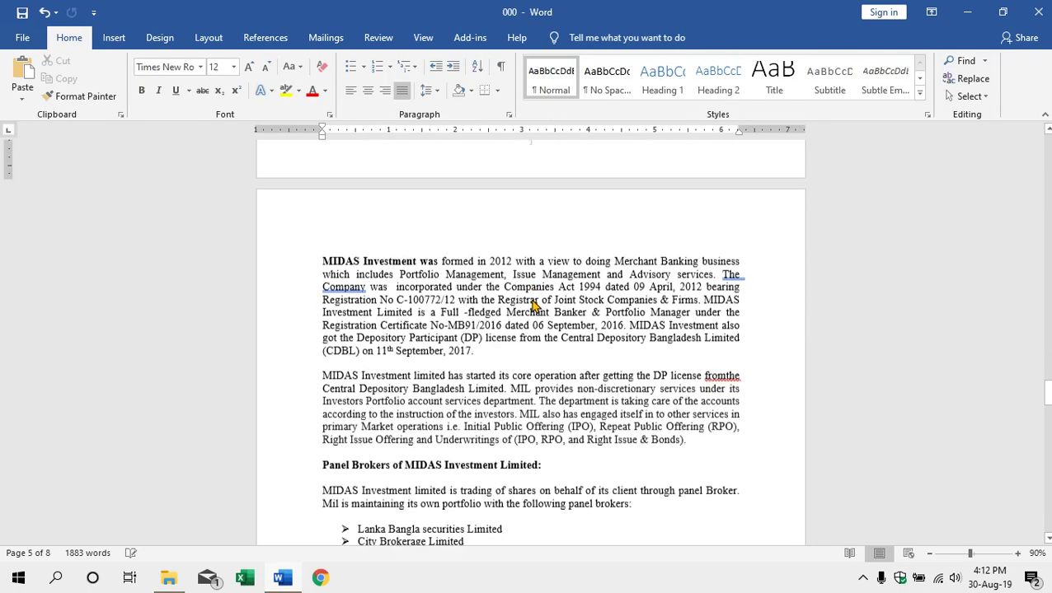
pyautogui.scroll(-6, 531, 306)
pyautogui.scroll(-9, 544, 373)
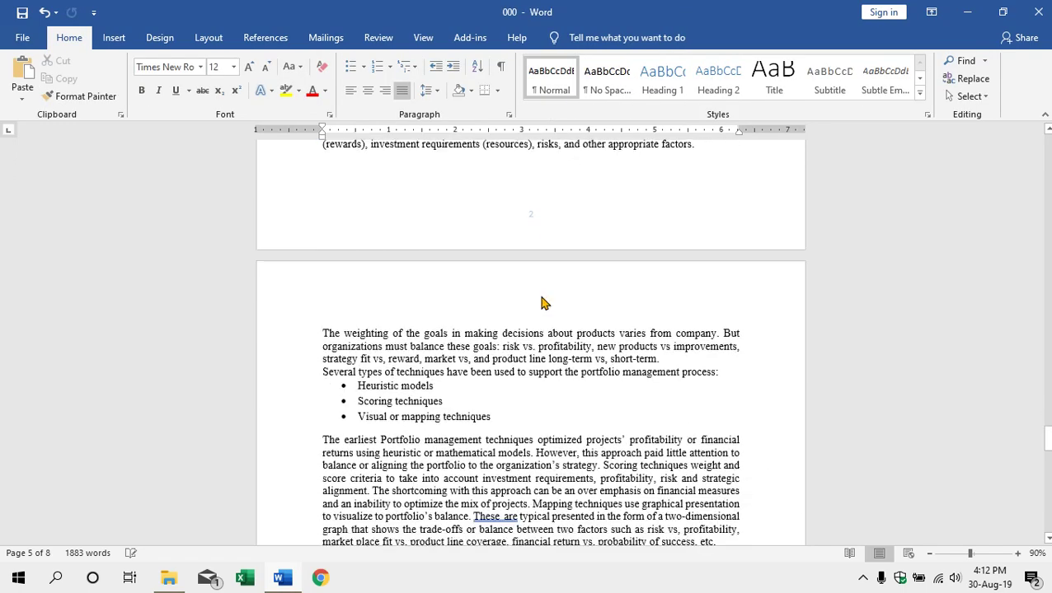
pyautogui.scroll(20, 541, 297)
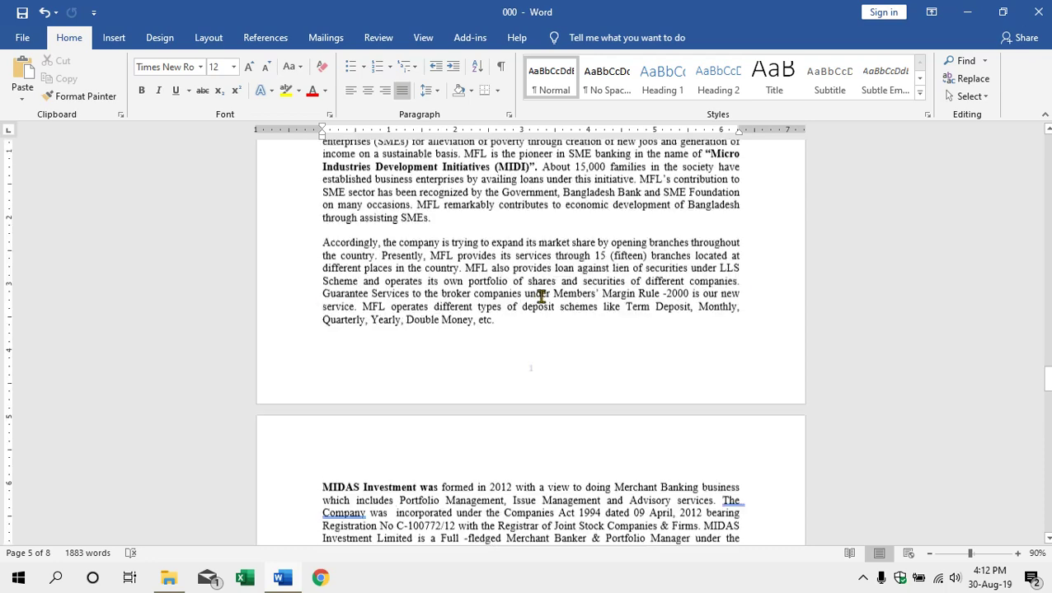
pyautogui.scroll(18, 541, 301)
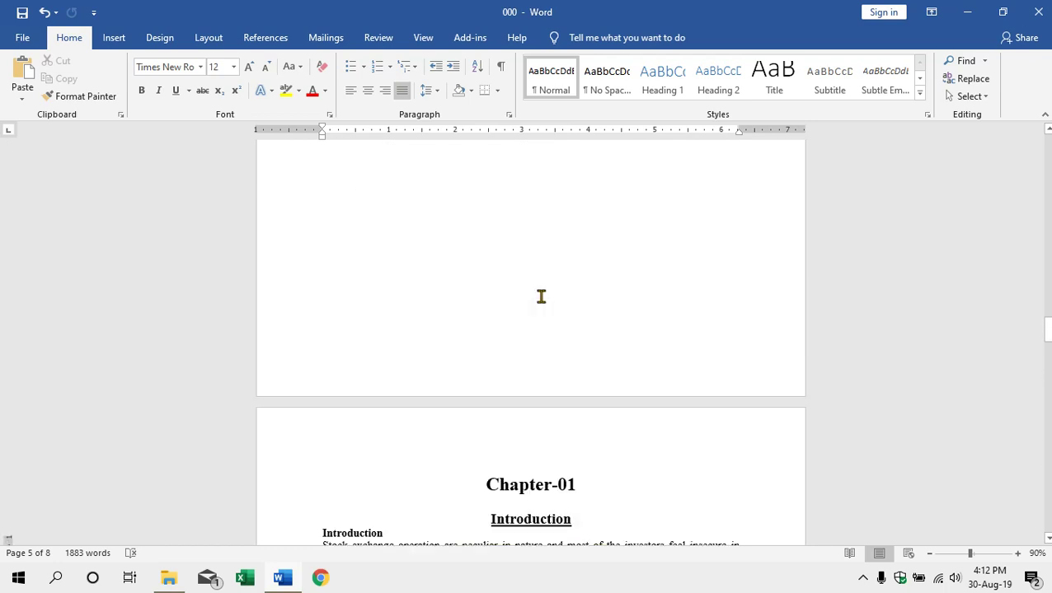
pyautogui.scroll(3, 541, 297)
pyautogui.scroll(-1, 534, 301)
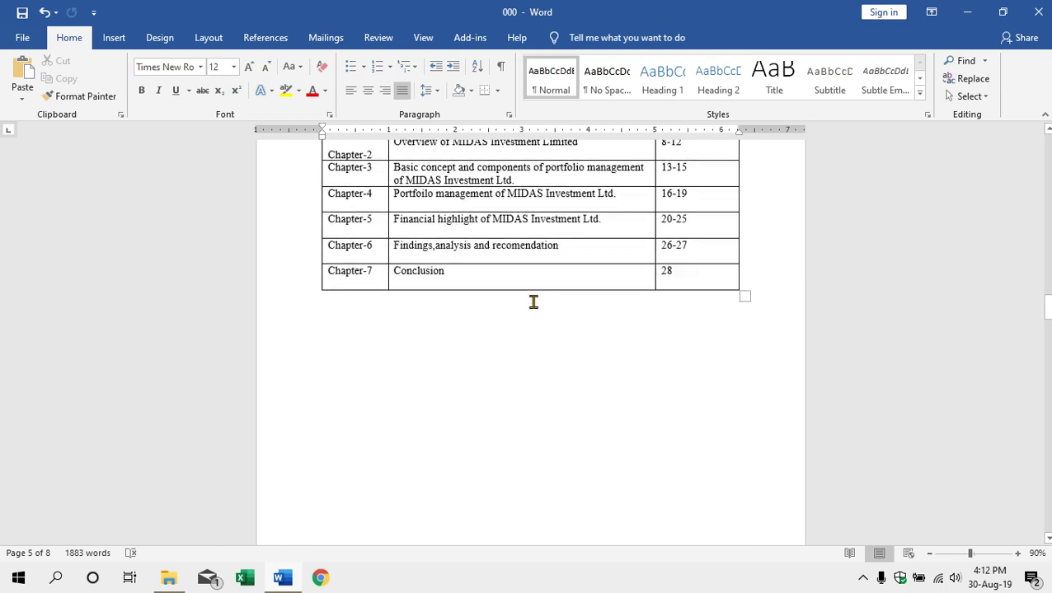
pyautogui.scroll(-6, 534, 300)
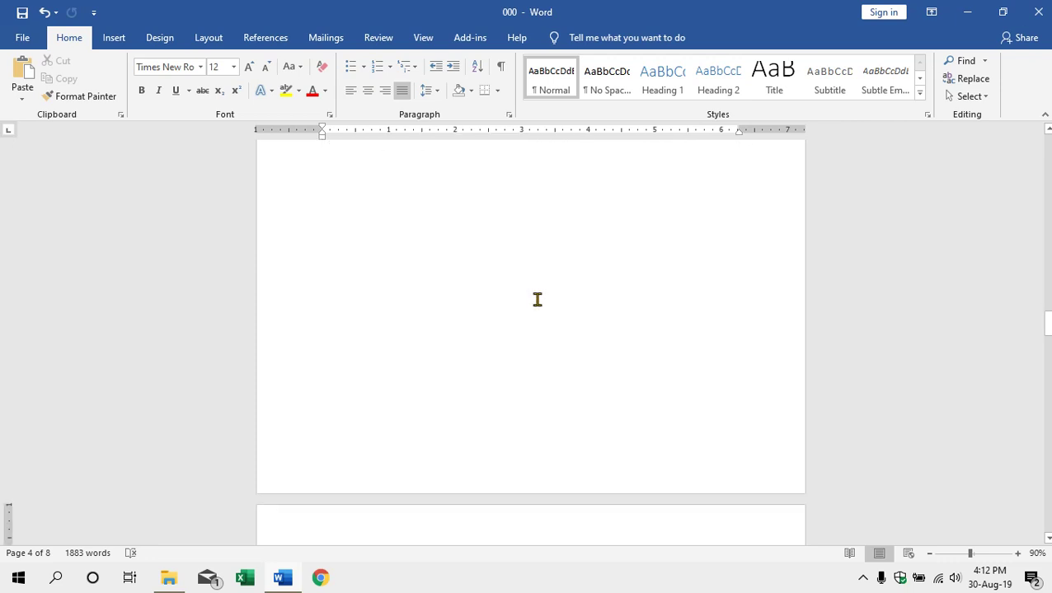